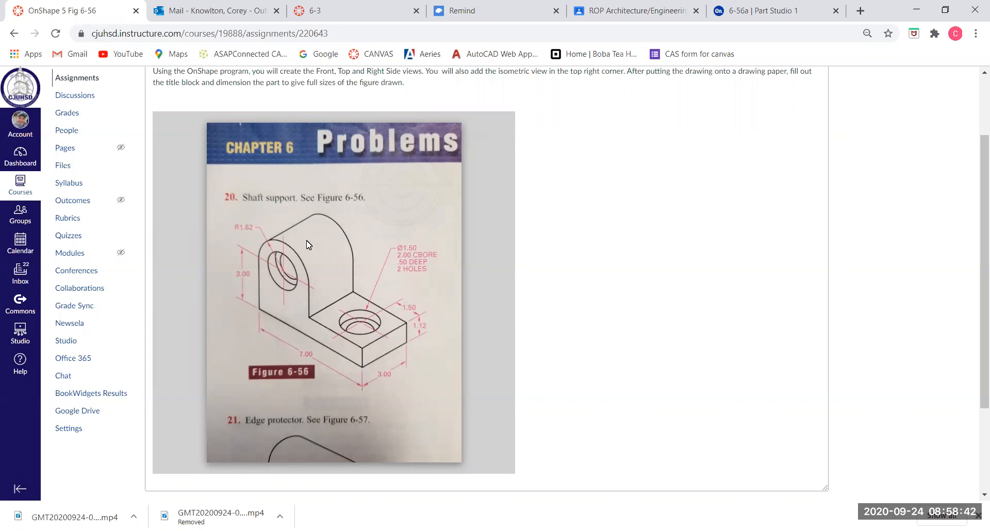
# - Switch to the Onshape part studio and sketch a rectangle about 1.7 by 1.84 in from the origin on the Front plane
pyautogui.moveTo(249, 266)
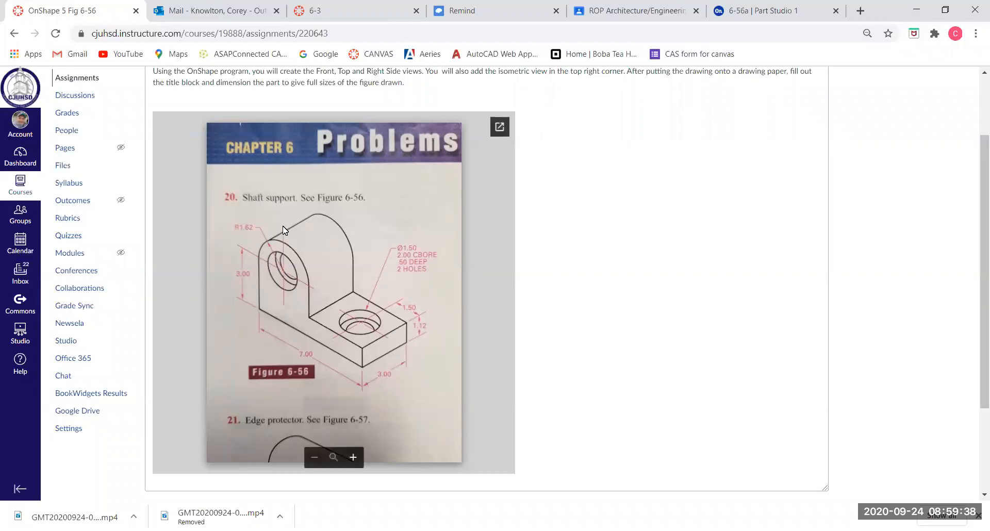
pyautogui.click(750, 10)
pyautogui.click(499, 191)
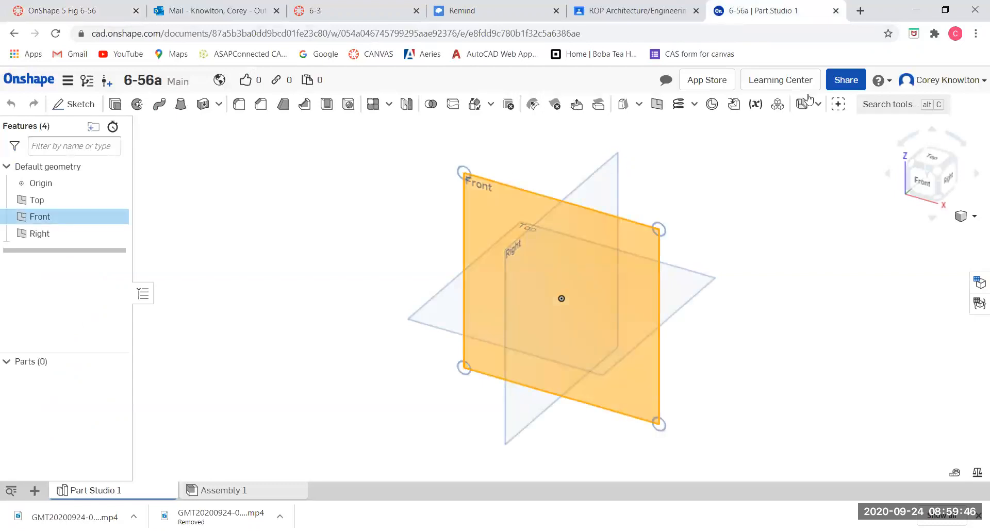
pyautogui.click(923, 180)
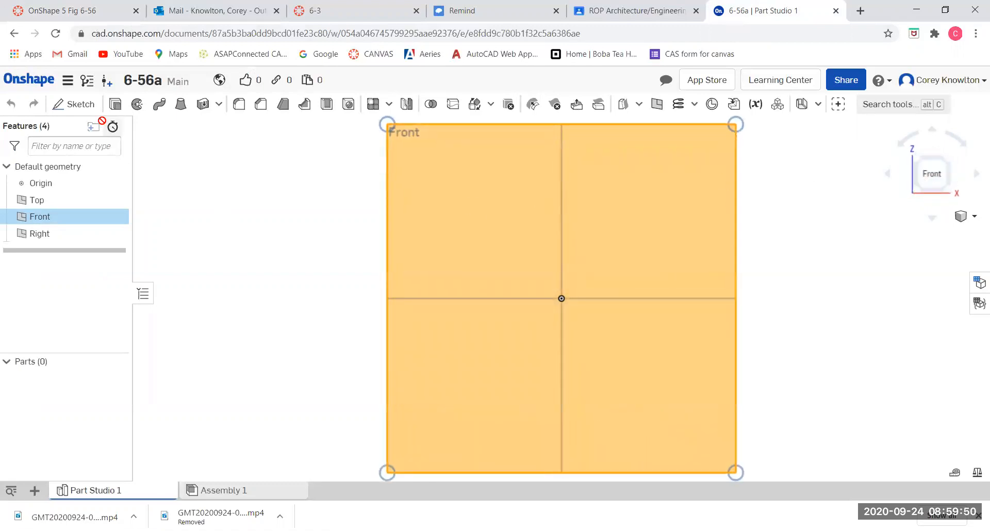
pyautogui.click(76, 106)
pyautogui.click(126, 104)
pyautogui.click(562, 297)
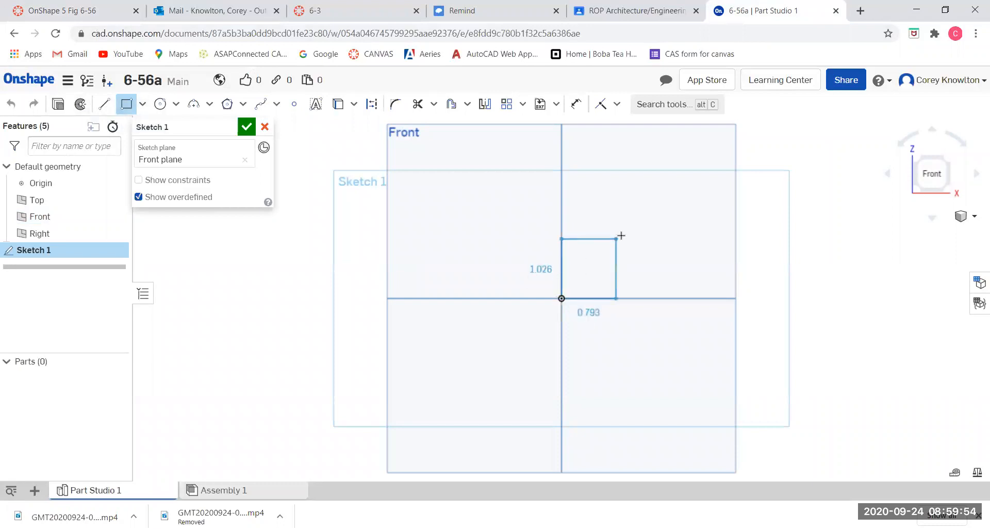
pyautogui.click(660, 192)
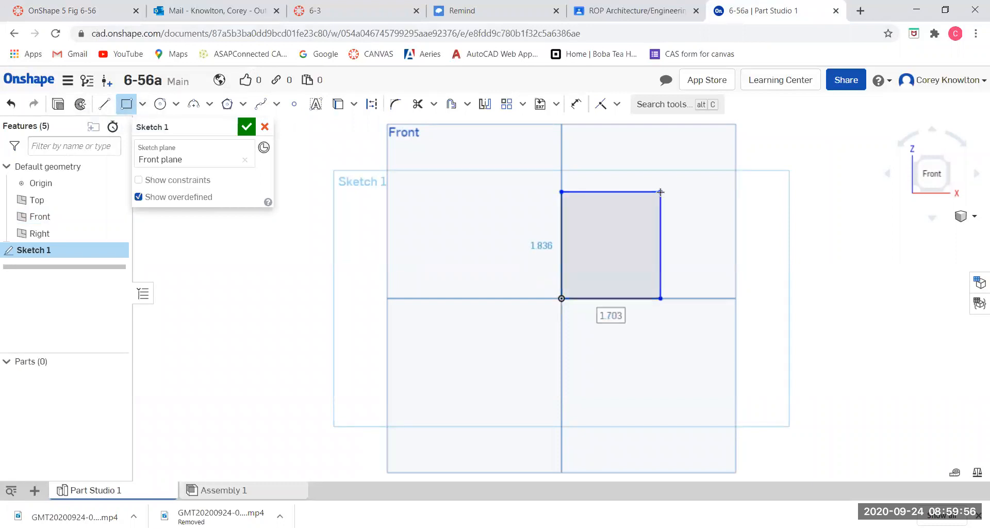
# - Dimension the rectangle 4.625 in high and 3.25 in wide, and finish the sketch
pyautogui.click(576, 104)
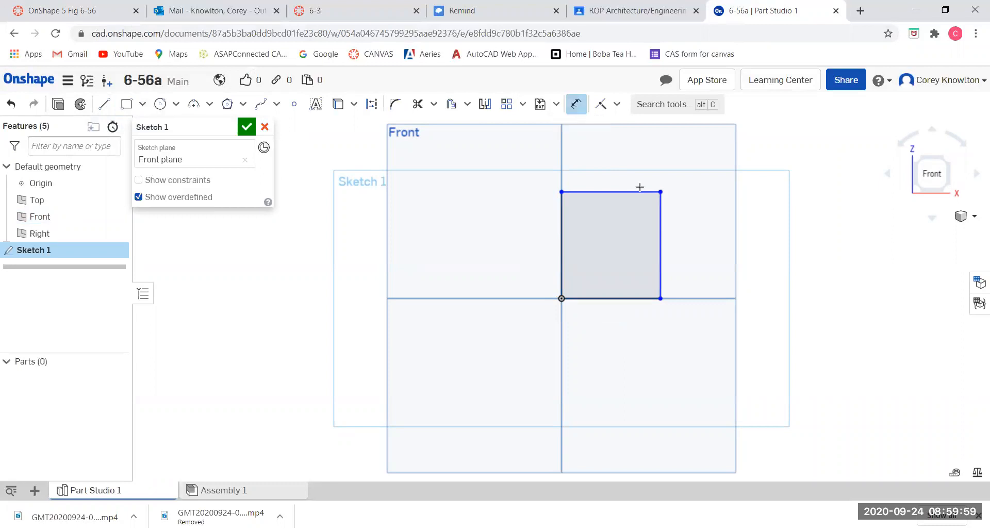
pyautogui.click(662, 225)
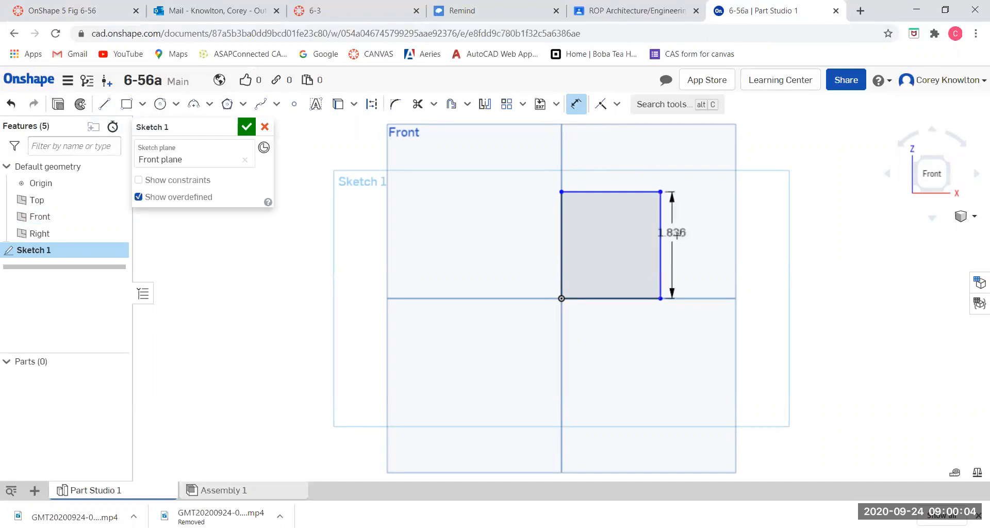
pyautogui.click(692, 233)
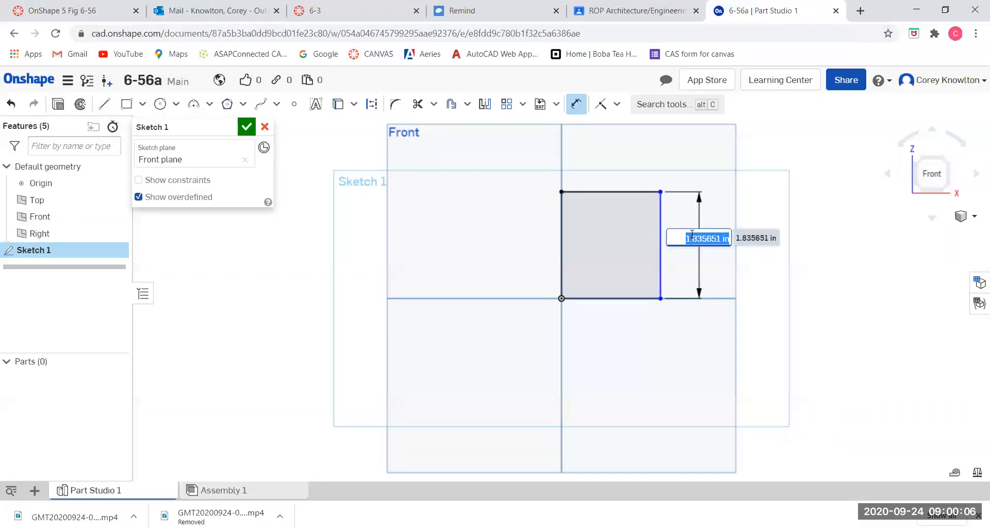
pyautogui.write('4.625')
pyautogui.press('Return')
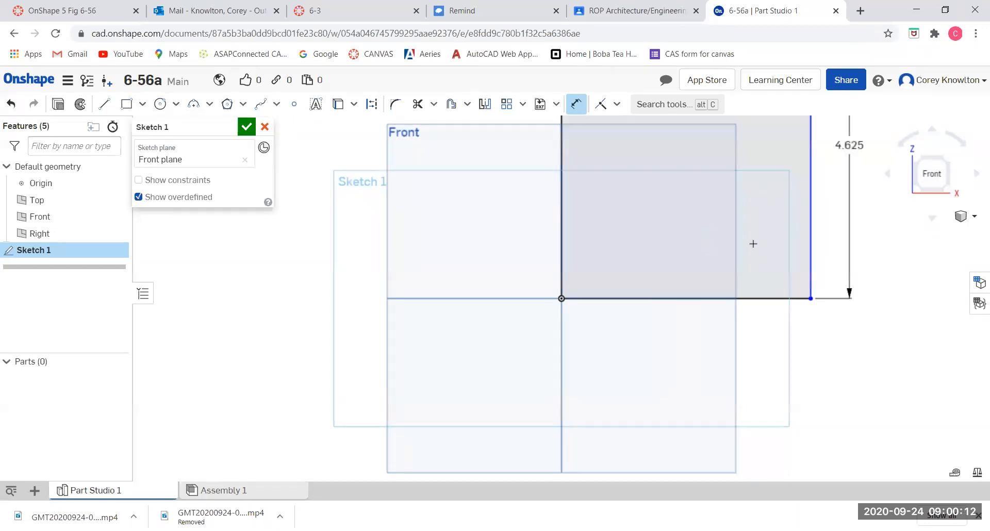
pyautogui.scroll(-5, 717, 286)
pyautogui.click(709, 176)
pyautogui.click(711, 154)
pyautogui.write('3.25')
pyautogui.press('Return')
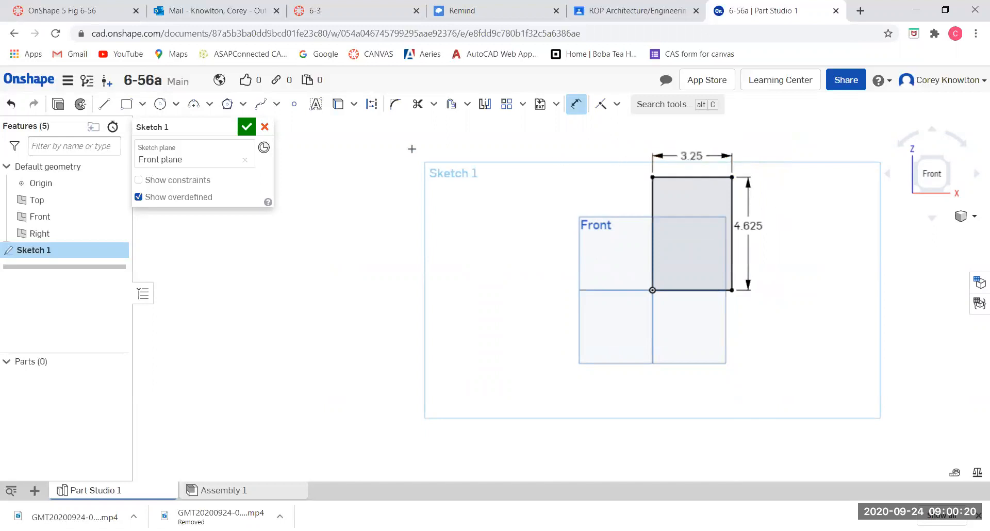
pyautogui.click(246, 127)
# - Extrude the rectangular sketch face as a new solid with a blind depth of 3 in
pyautogui.moveTo(489, 224); pyautogui.dragTo(578, 227, button='right')
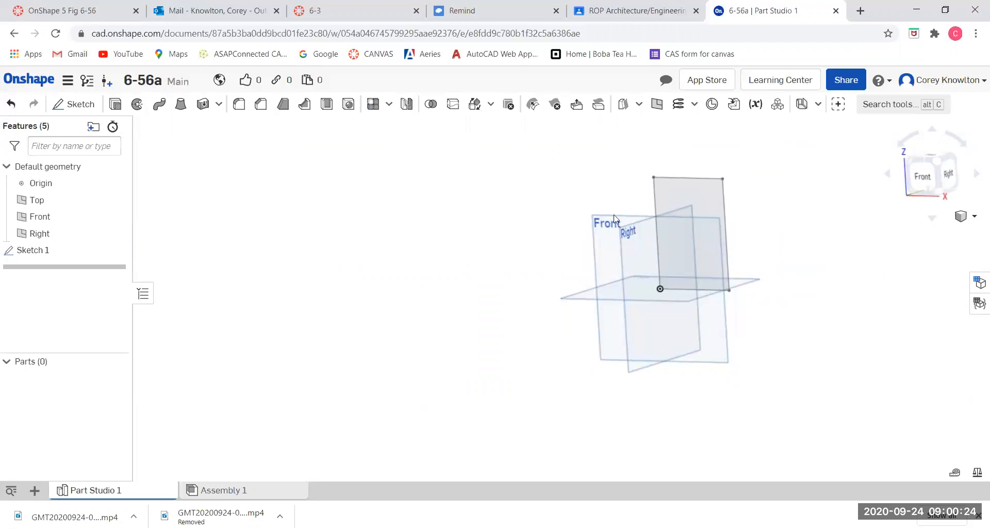
pyautogui.click(700, 195)
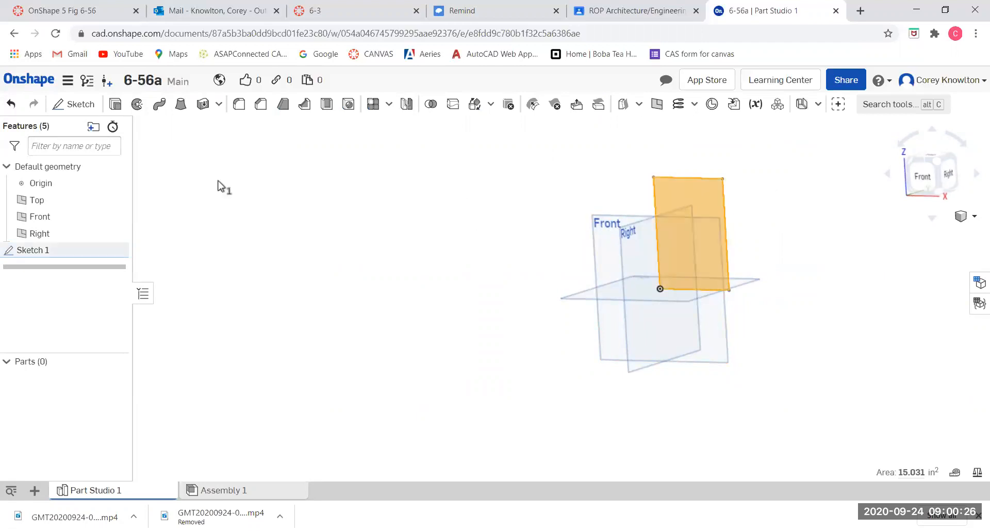
pyautogui.click(115, 105)
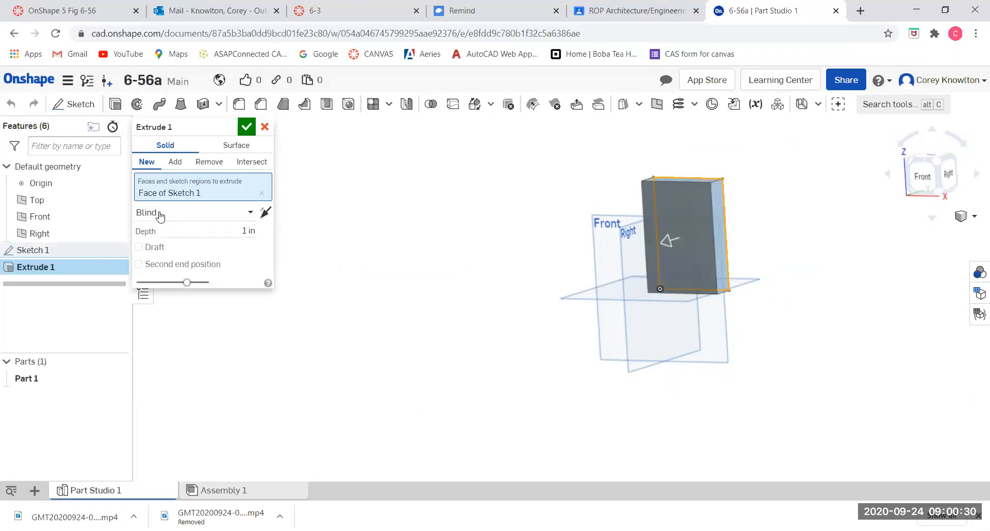
pyautogui.click(235, 231)
pyautogui.write('3')
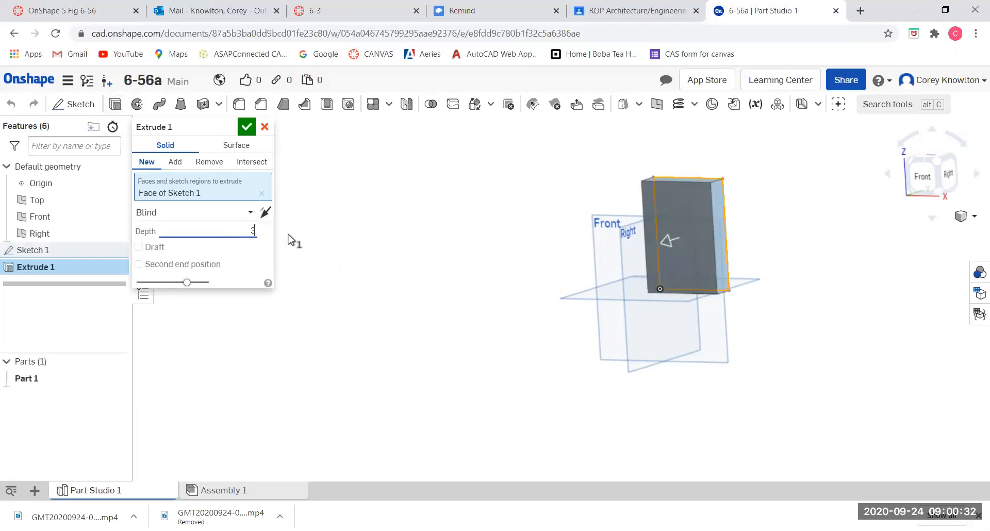
pyautogui.press('Return')
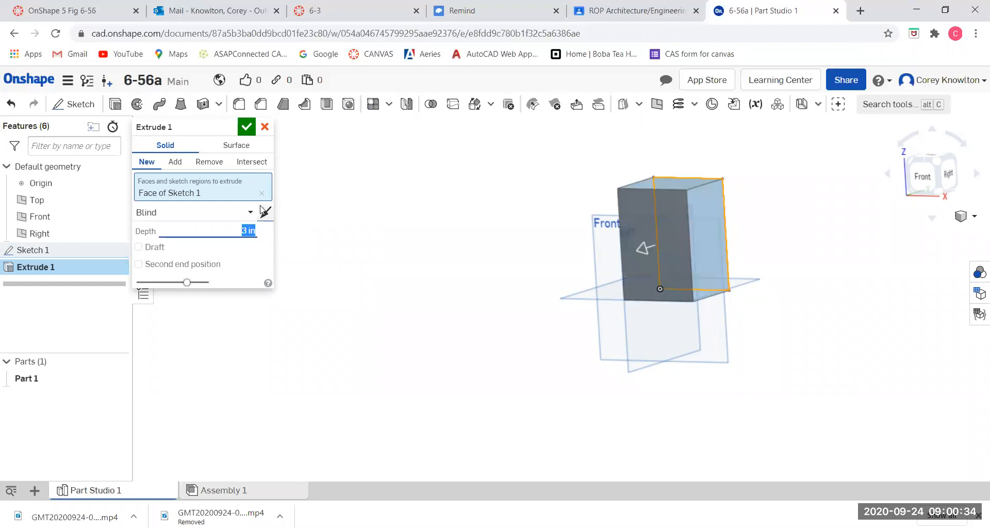
pyautogui.click(247, 127)
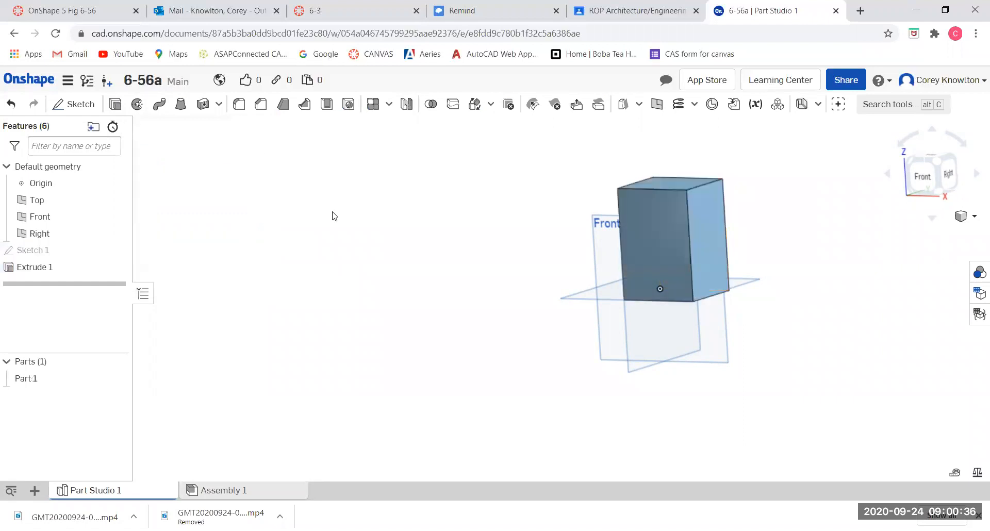
# - Fillet the two long upper side edges of the block with a 1.625 in radius to form the rounded top
pyautogui.moveTo(366, 236); pyautogui.dragTo(384, 247, button='middle')
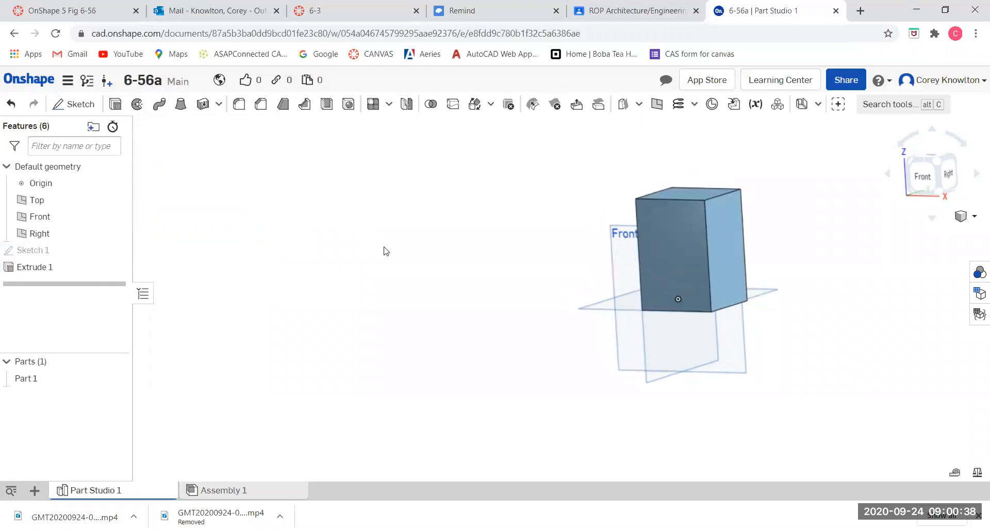
pyautogui.rightClick(383, 244)
pyautogui.click(397, 240)
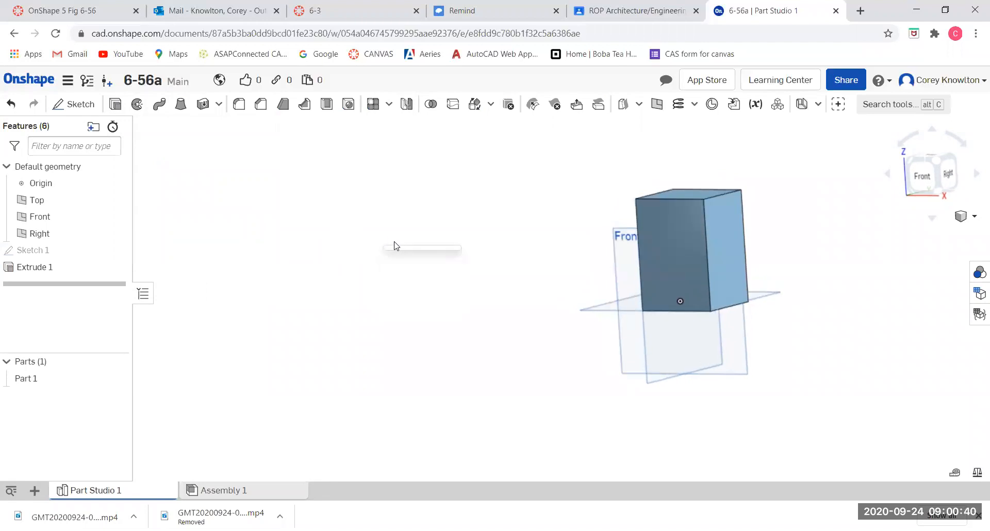
pyautogui.moveTo(526, 305); pyautogui.dragTo(568, 325, button='right')
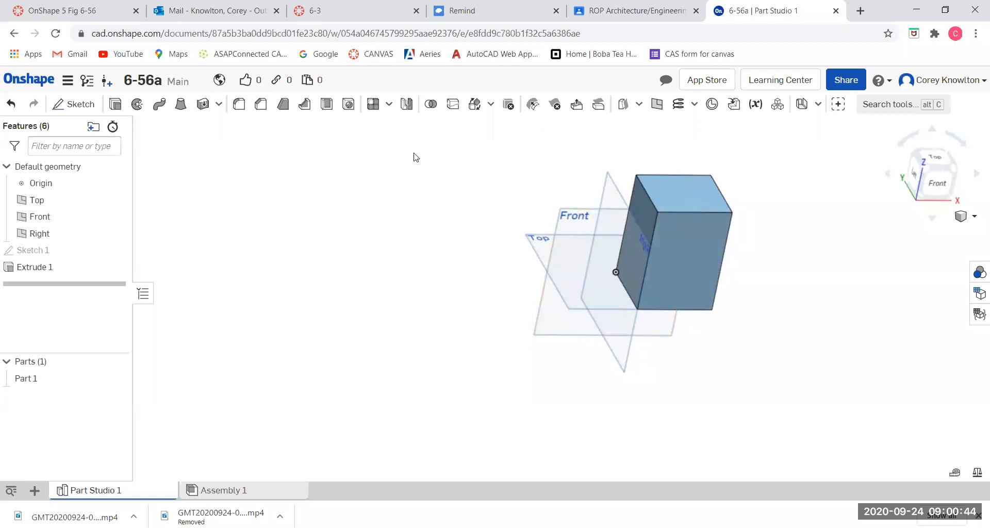
pyautogui.click(240, 105)
pyautogui.click(245, 203)
pyautogui.write('1')
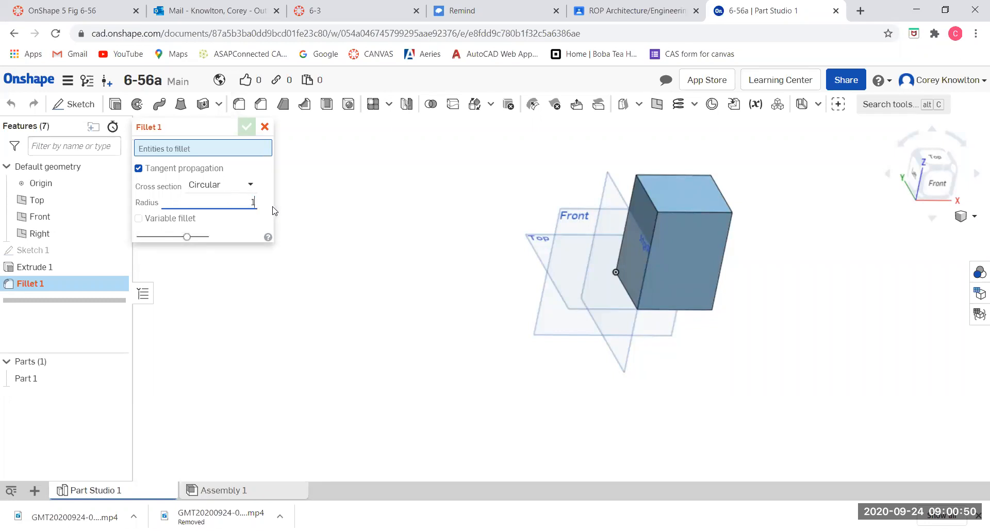
pyautogui.write('.625')
pyautogui.click(650, 195)
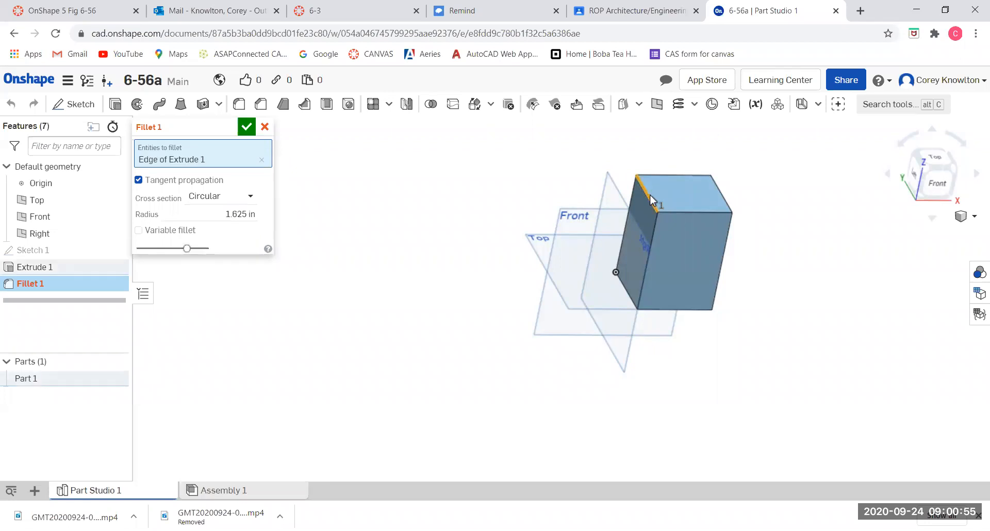
pyautogui.click(722, 193)
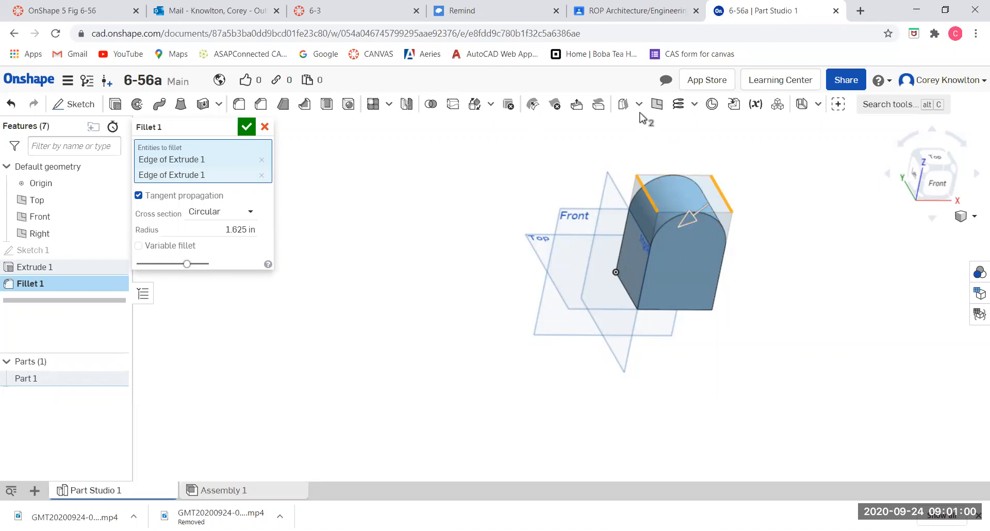
pyautogui.click(246, 126)
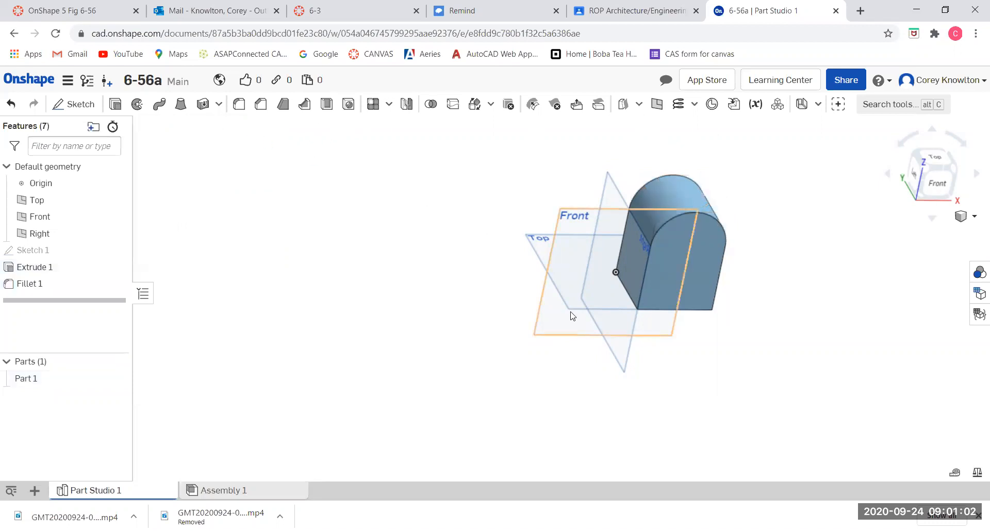
# - Sketch a rectangle about 3 by 0.99 in along the bottom of the block's right side face, spanning its full width
pyautogui.moveTo(614, 342); pyautogui.dragTo(564, 342, button='right')
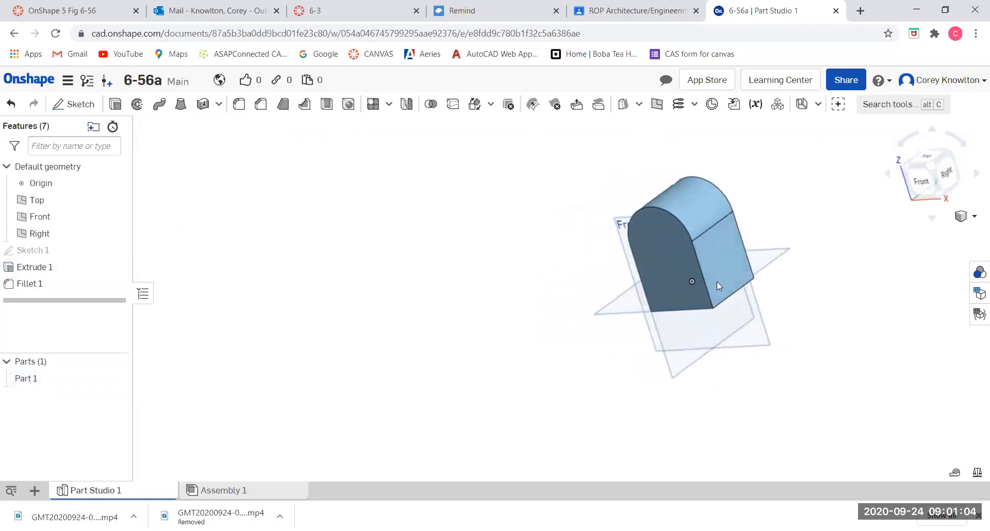
pyautogui.click(733, 266)
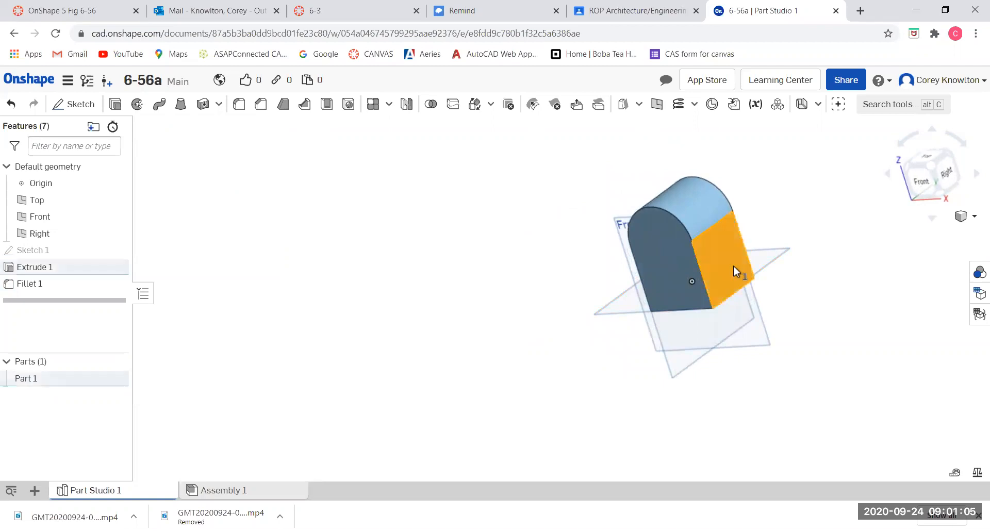
pyautogui.click(949, 175)
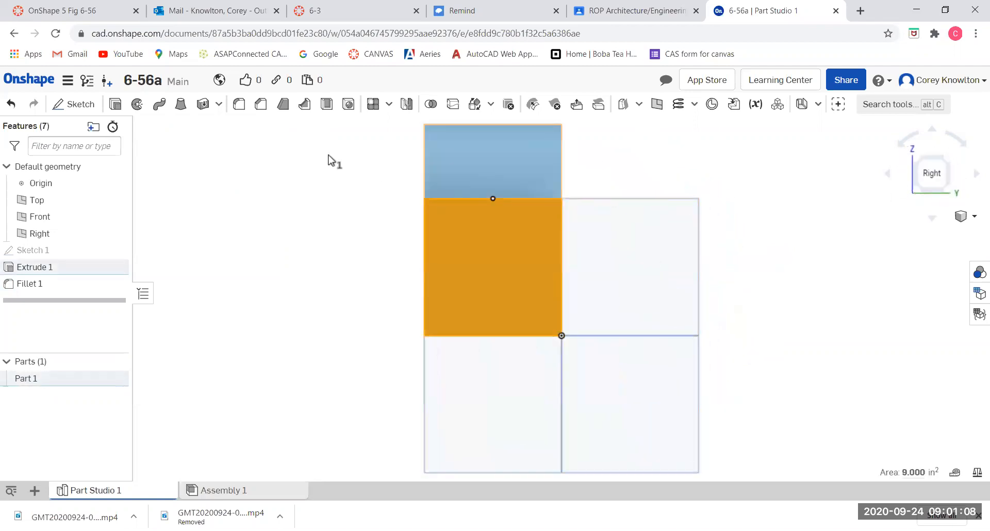
pyautogui.click(81, 105)
pyautogui.click(126, 103)
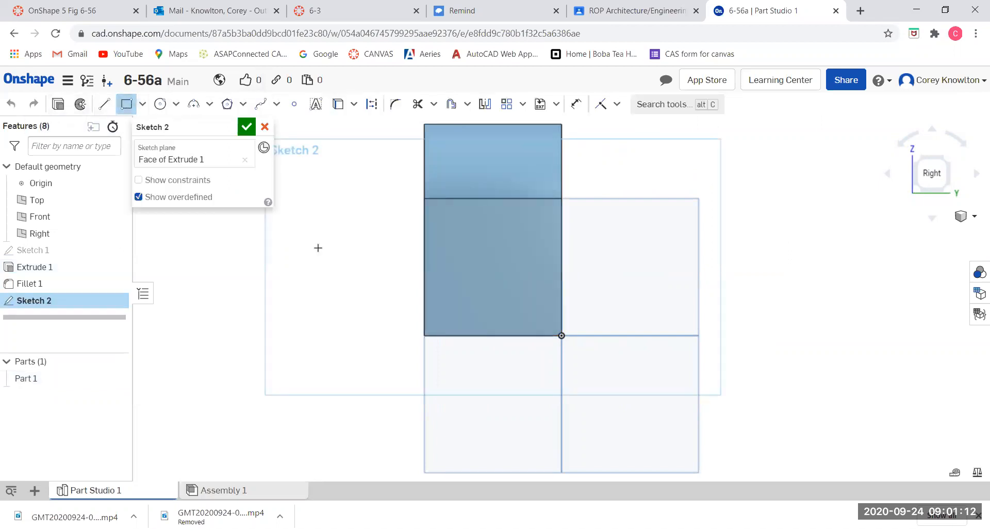
pyautogui.click(424, 335)
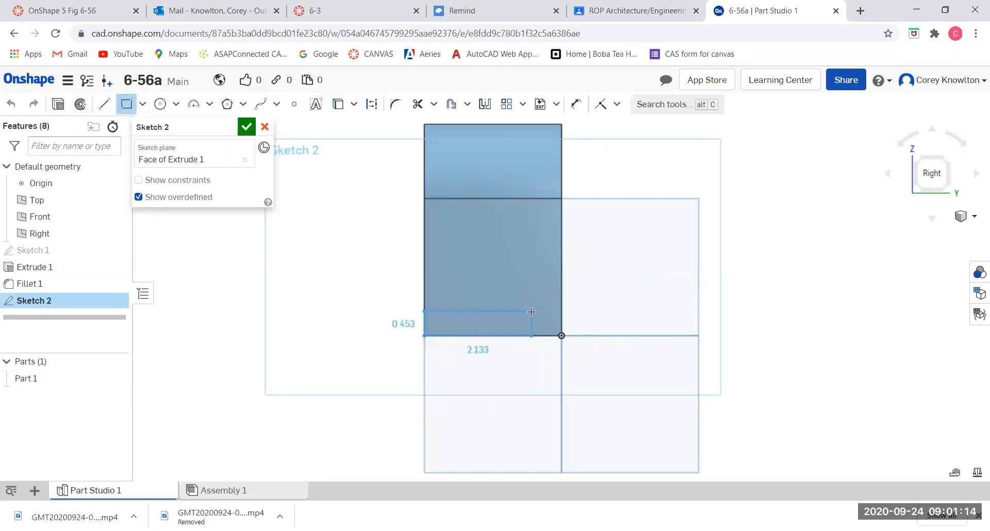
pyautogui.click(562, 291)
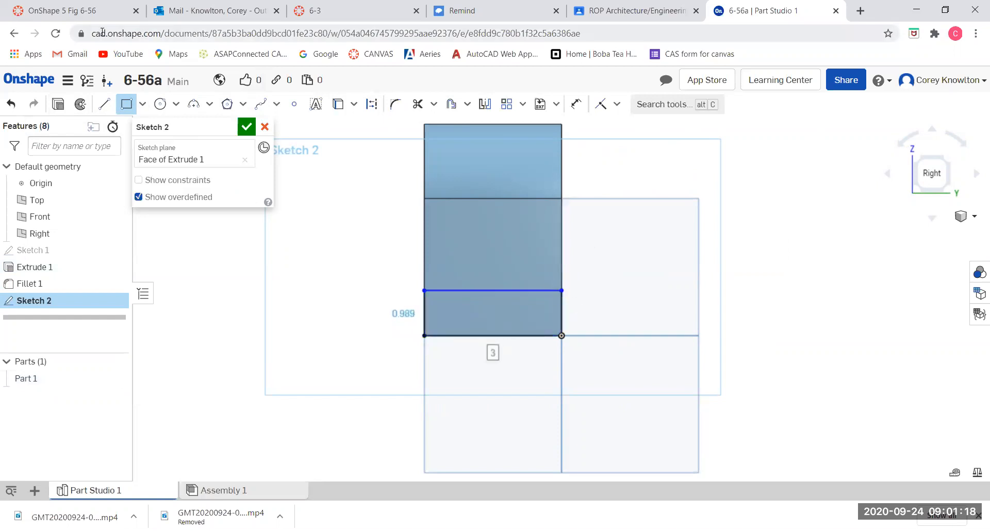
# - Check the base thickness in the Figure 6-56 assignment drawing and set the side-face rectangle's height to 1.125 in
pyautogui.click(70, 12)
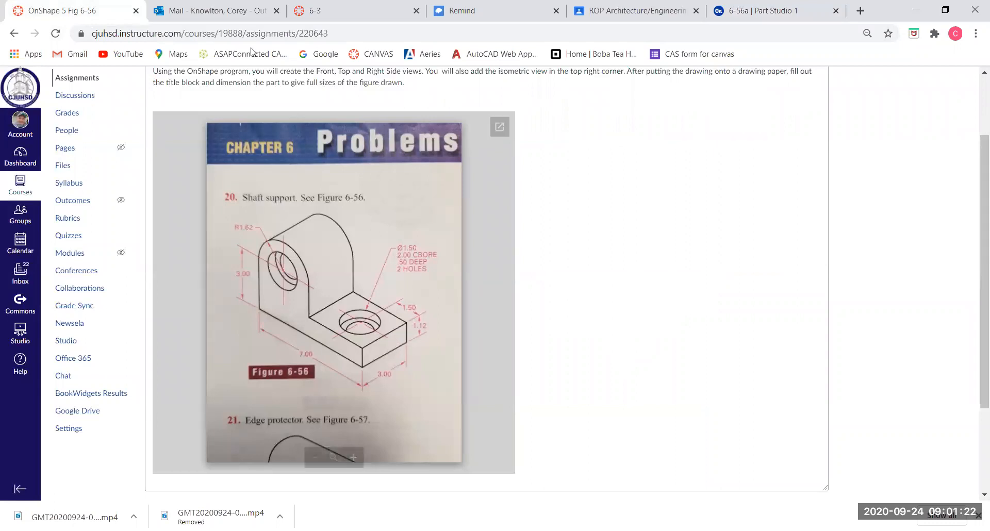
pyautogui.click(763, 14)
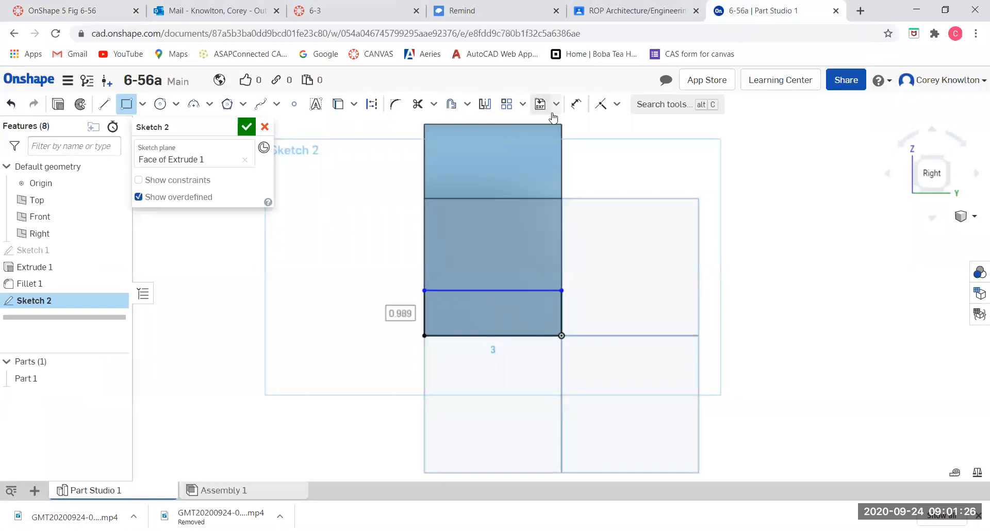
pyautogui.click(577, 105)
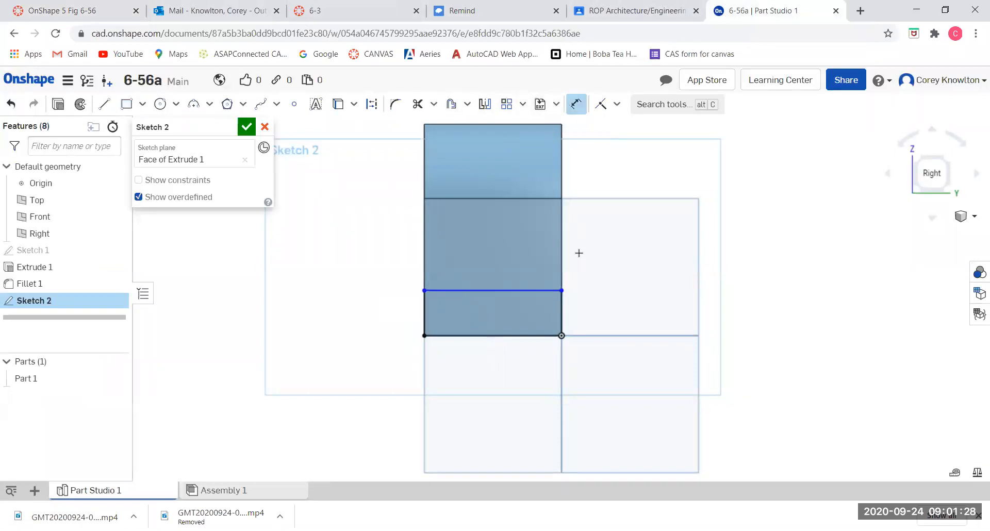
pyautogui.click(561, 316)
pyautogui.click(598, 309)
pyautogui.write('1')
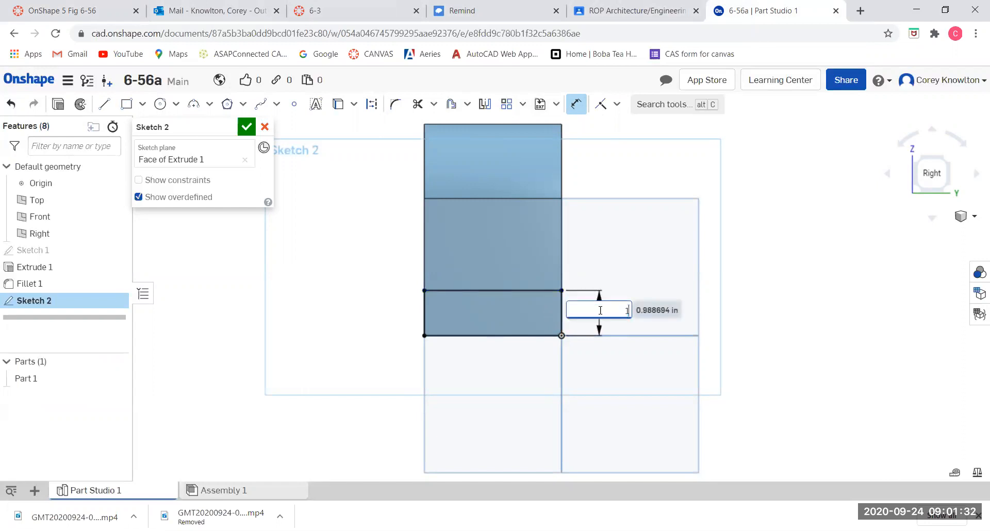
pyautogui.write('.125')
pyautogui.press('Return')
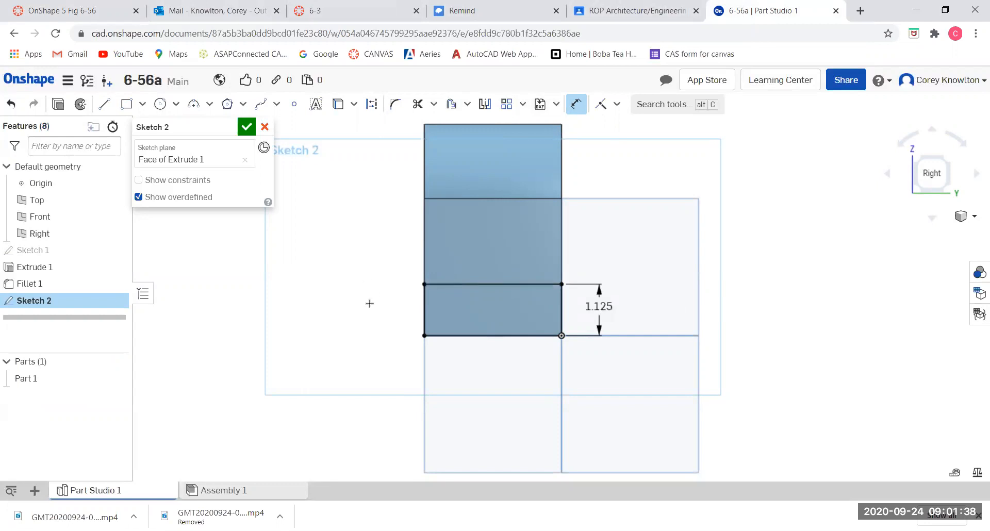
pyautogui.moveTo(660, 285); pyautogui.dragTo(427, 197, button='right')
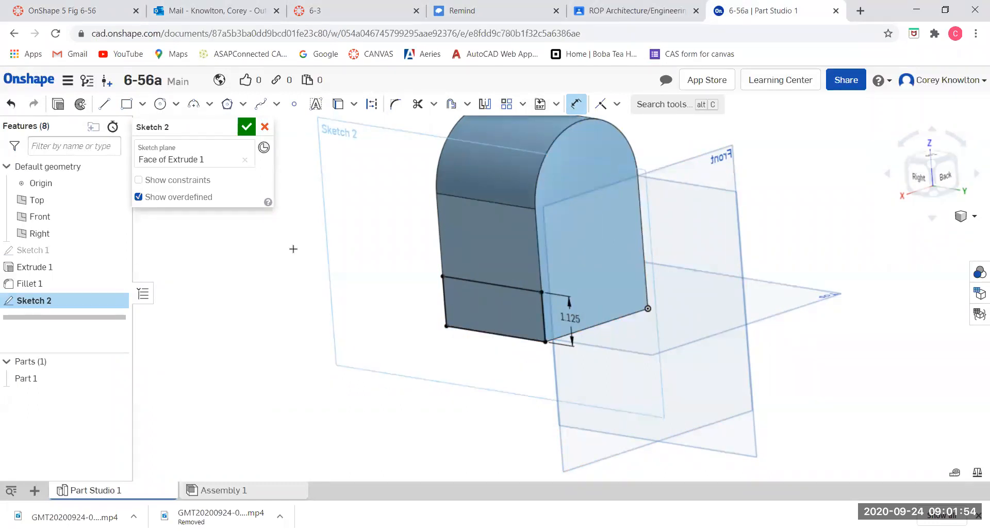
# - Finish the side-face sketch and extrude its rectangle outward with a blind depth of 3.75 in, adding it to the existing part
pyautogui.click(245, 129)
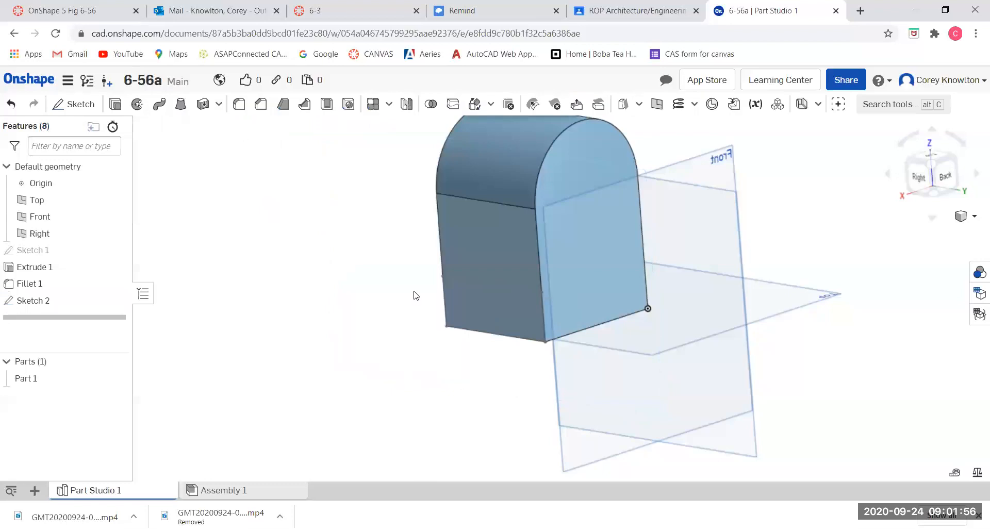
pyautogui.click(491, 299)
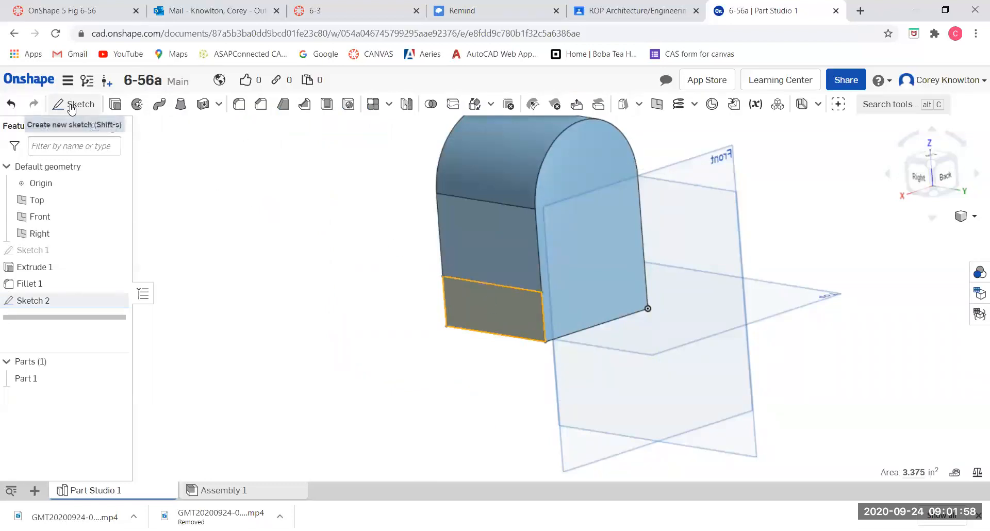
pyautogui.click(113, 107)
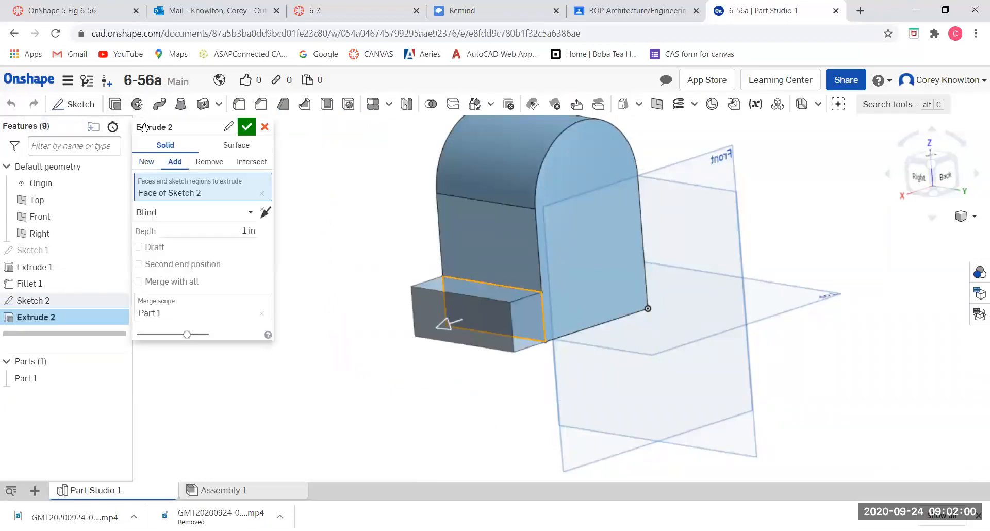
pyautogui.click(223, 230)
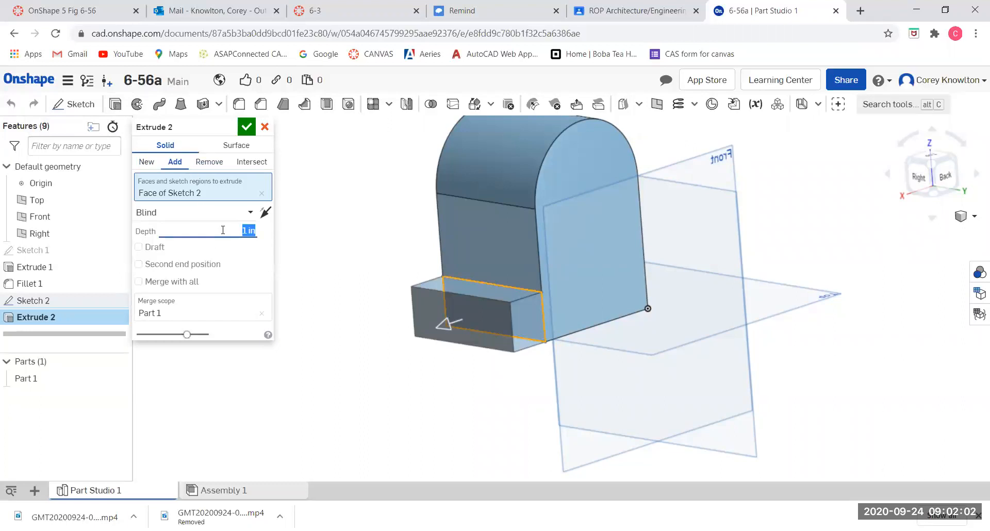
pyautogui.write('3.75')
pyautogui.press('Return')
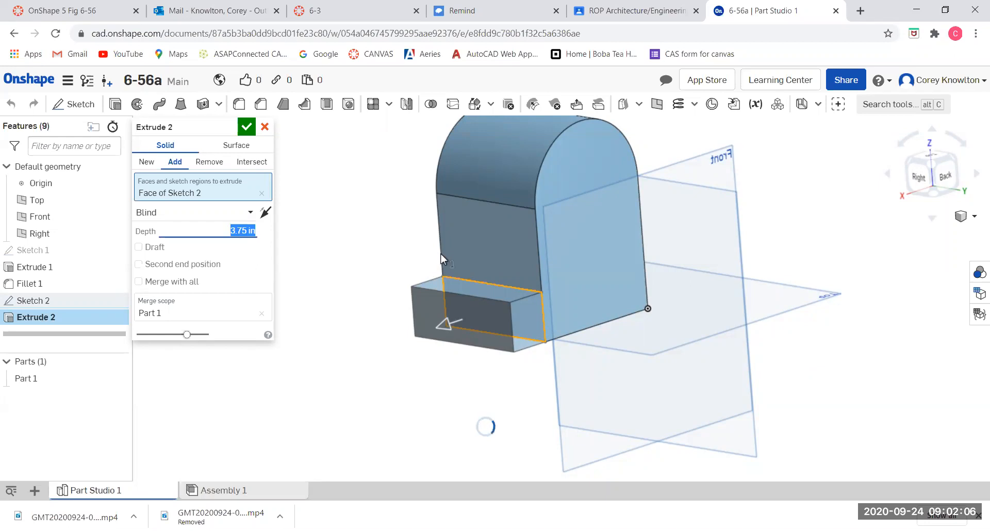
pyautogui.click(246, 128)
# - Sketch a circle about 1.97 in in diameter on the part's front face, centred on the rounded top's arc centre
pyautogui.moveTo(263, 250); pyautogui.dragTo(359, 263, button='right')
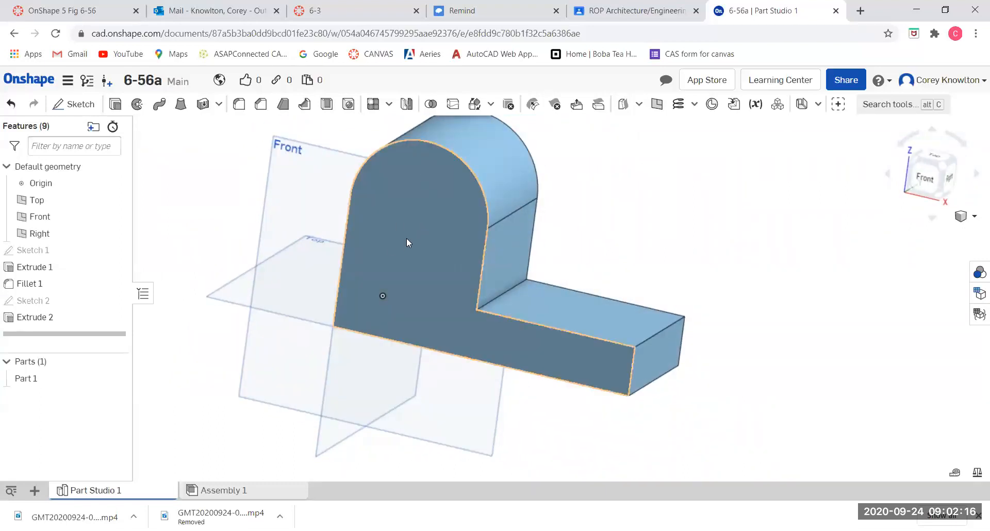
pyautogui.click(431, 231)
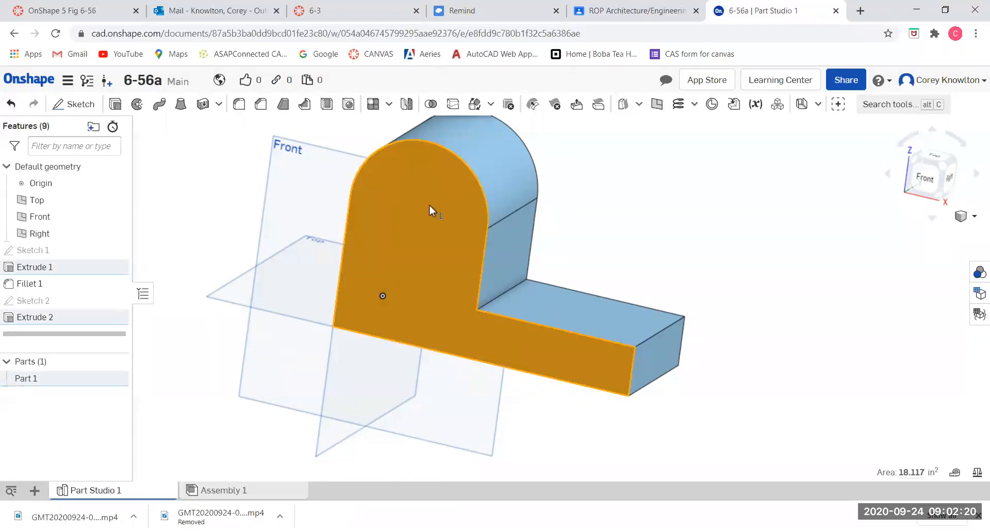
pyautogui.press('n')
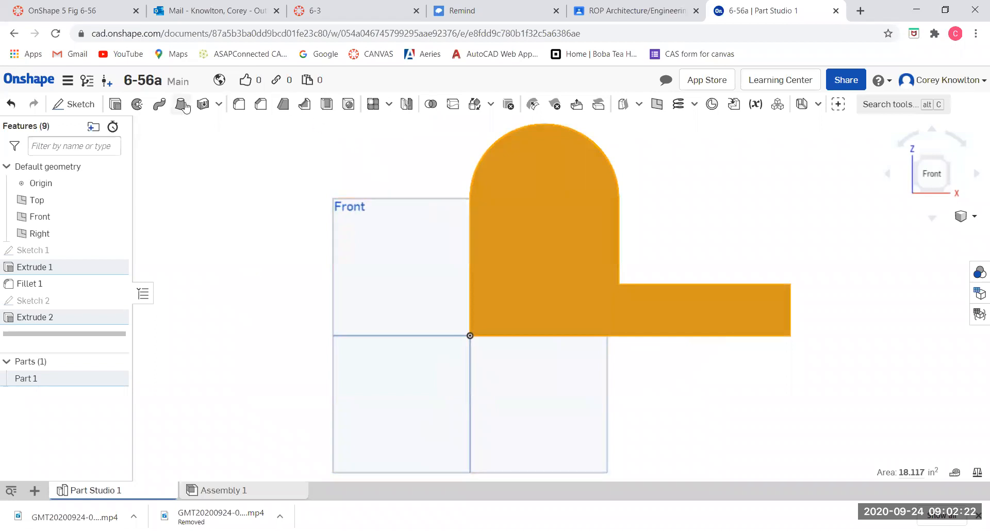
pyautogui.click(77, 104)
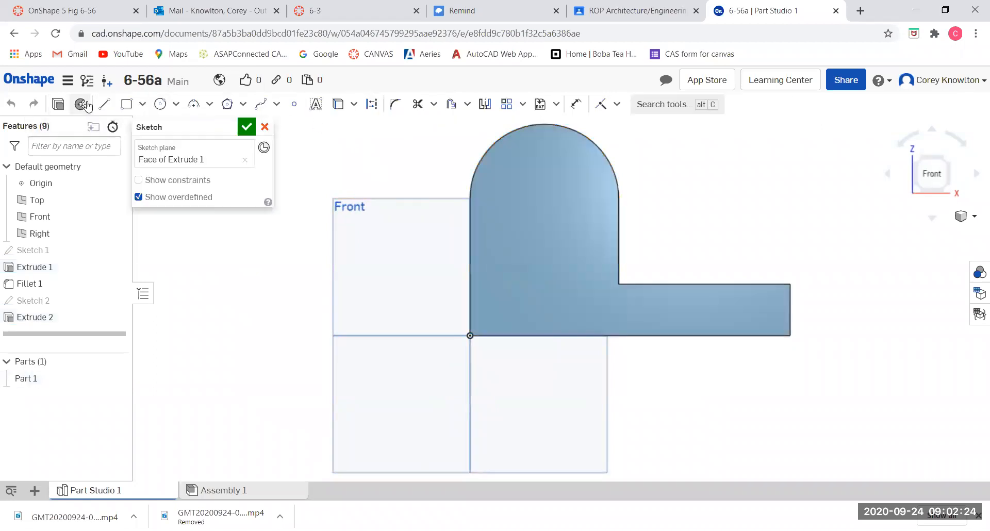
pyautogui.click(160, 104)
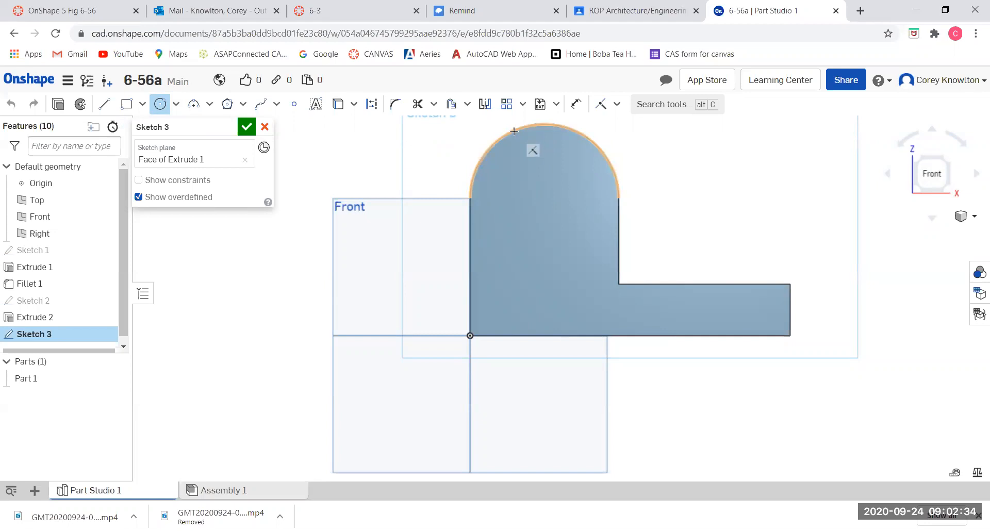
pyautogui.click(545, 198)
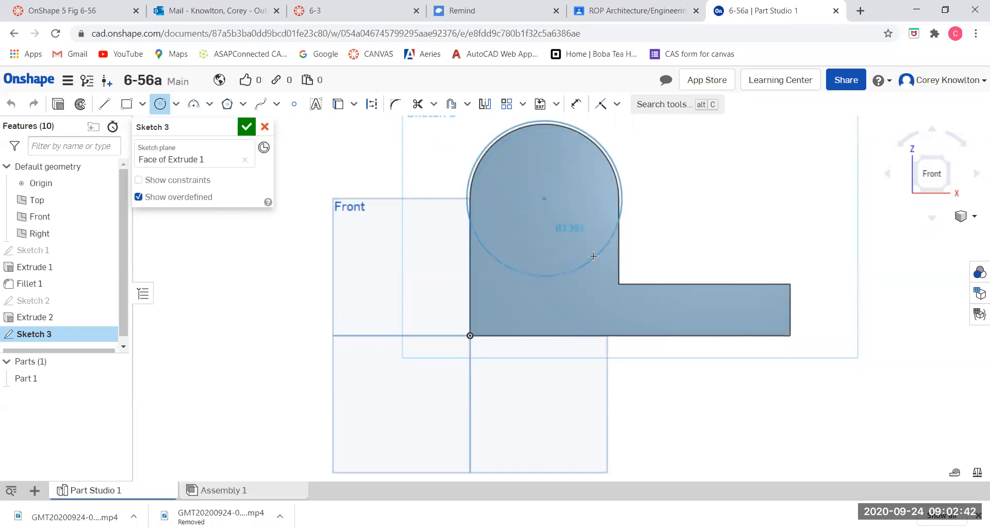
pyautogui.click(582, 224)
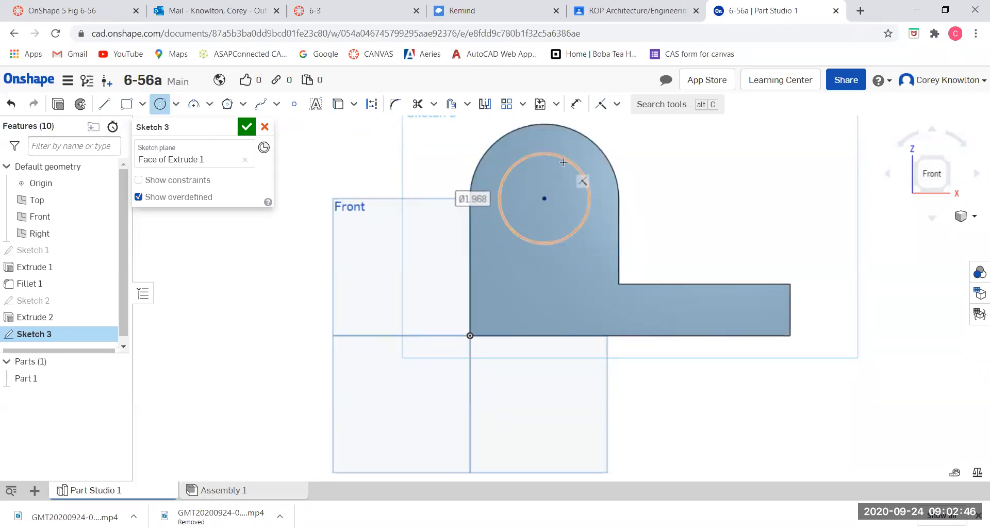
# - Set the front-face circle's diameter to 2 in and finish the sketch
pyautogui.click(577, 105)
pyautogui.click(564, 154)
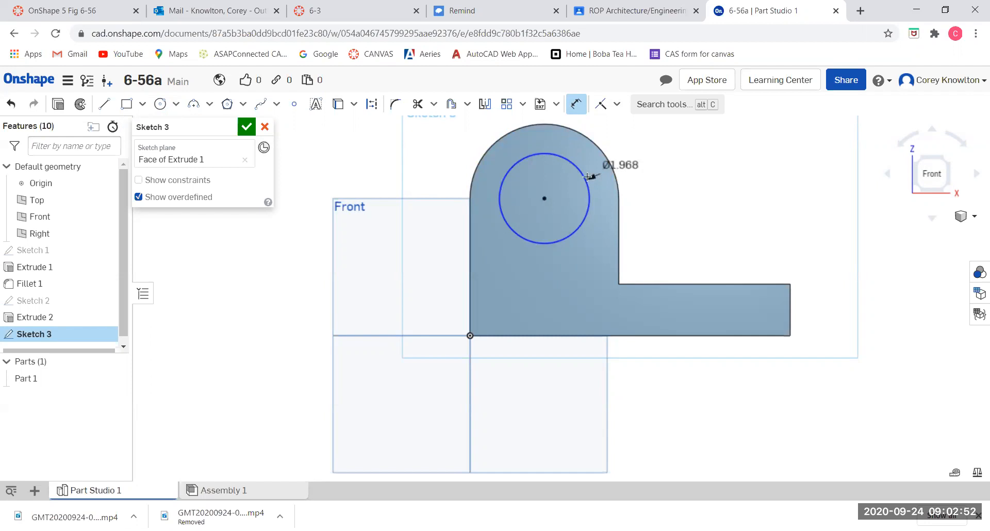
pyautogui.click(645, 155)
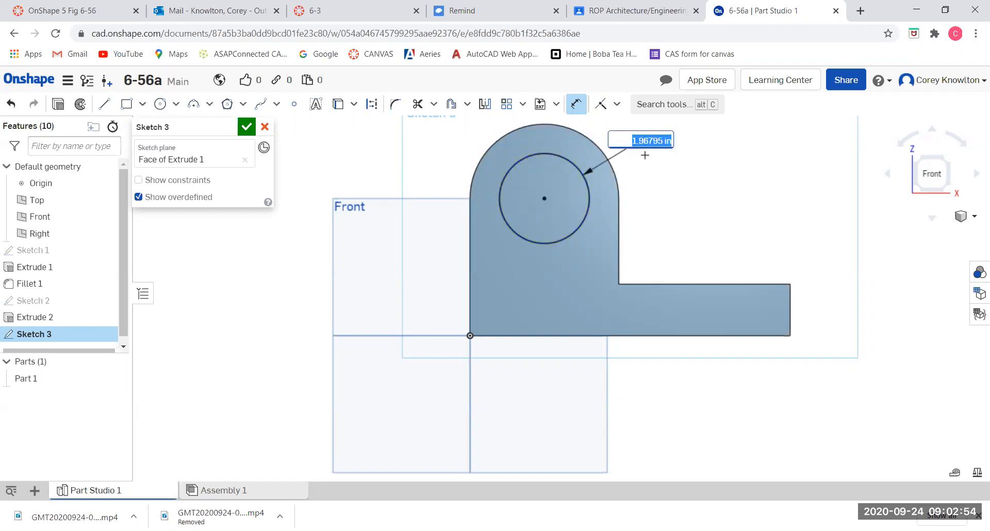
pyautogui.write('2')
pyautogui.press('Return')
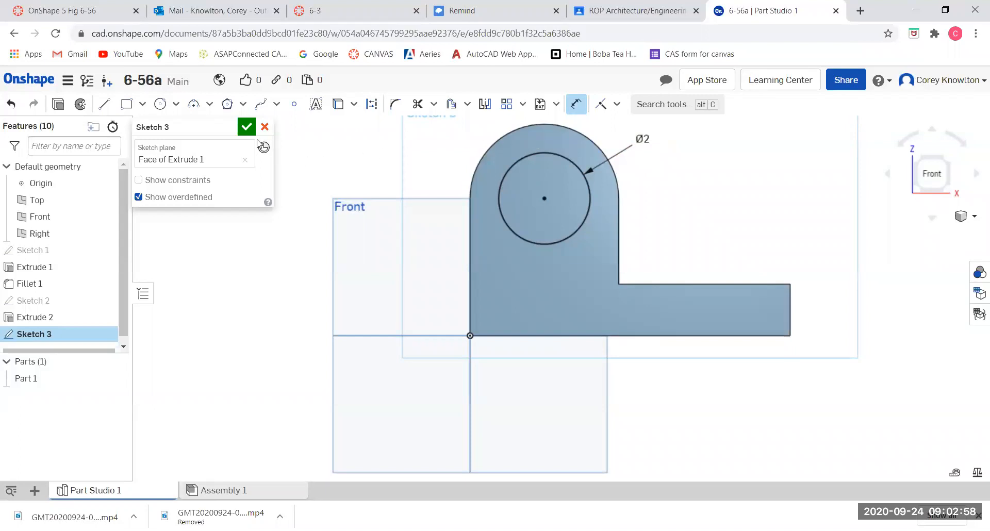
pyautogui.click(247, 127)
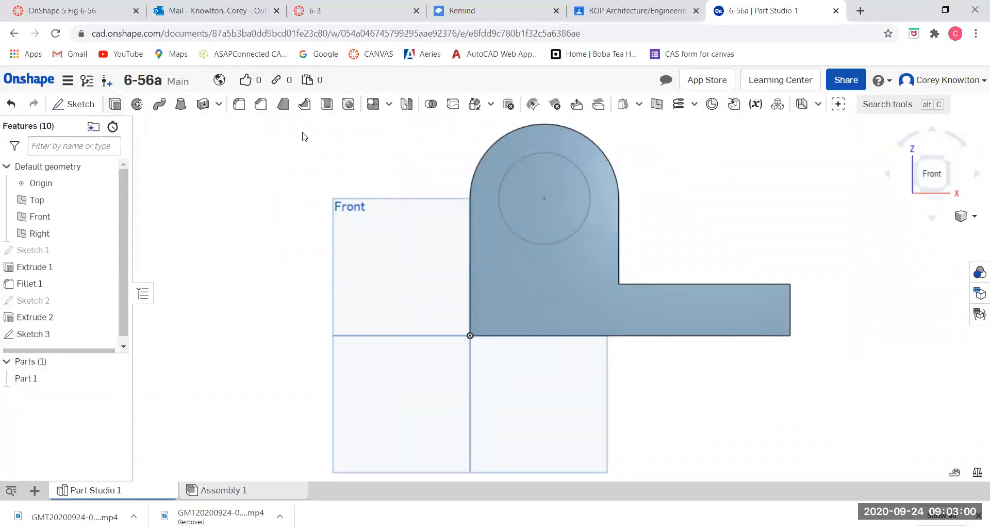
# - Cut the 2 in circle into the upright with a Remove extrude at a blind depth of 0.5 in
pyautogui.click(512, 192)
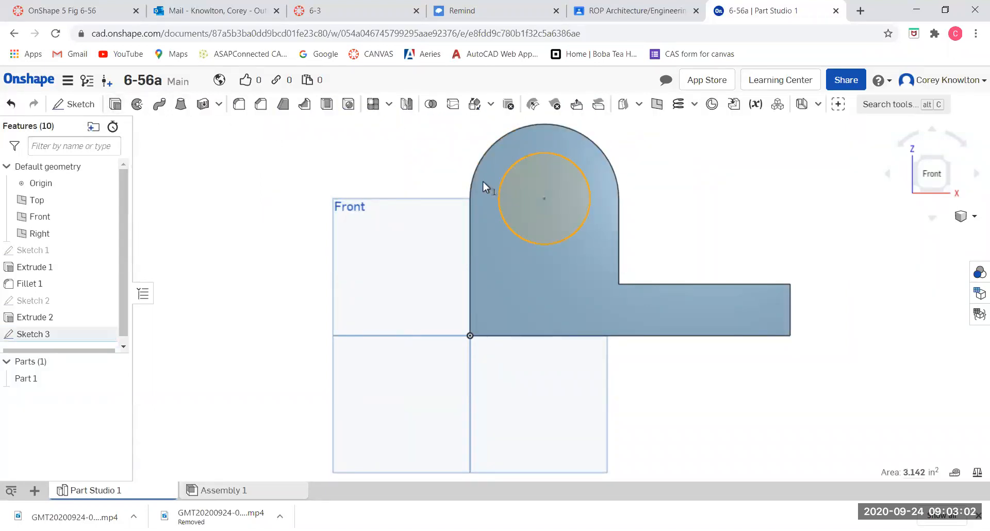
pyautogui.click(115, 103)
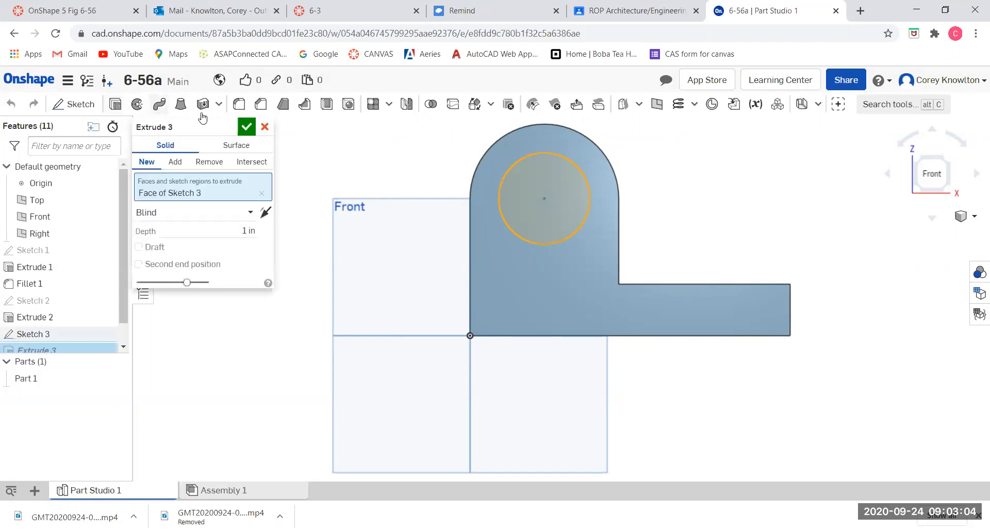
pyautogui.click(210, 162)
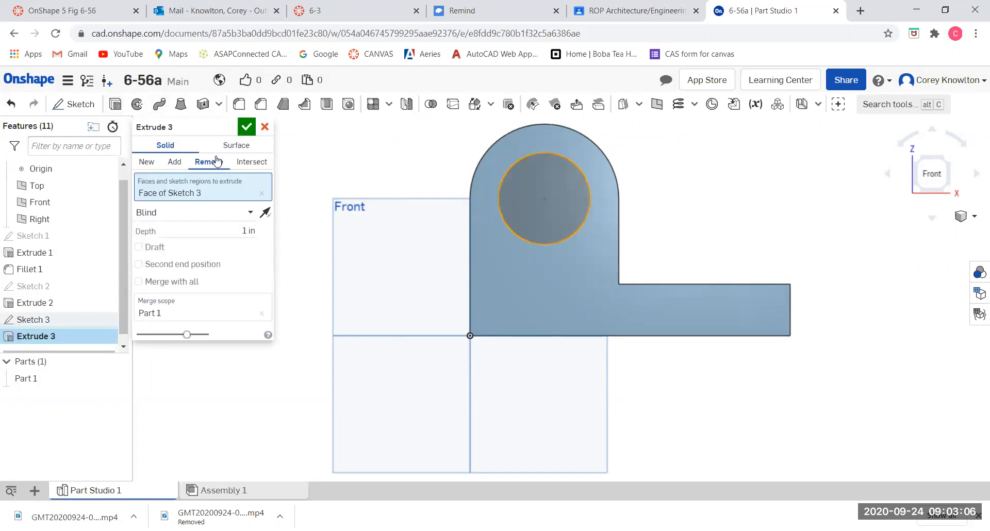
pyautogui.moveTo(412, 204); pyautogui.dragTo(381, 214, button='right')
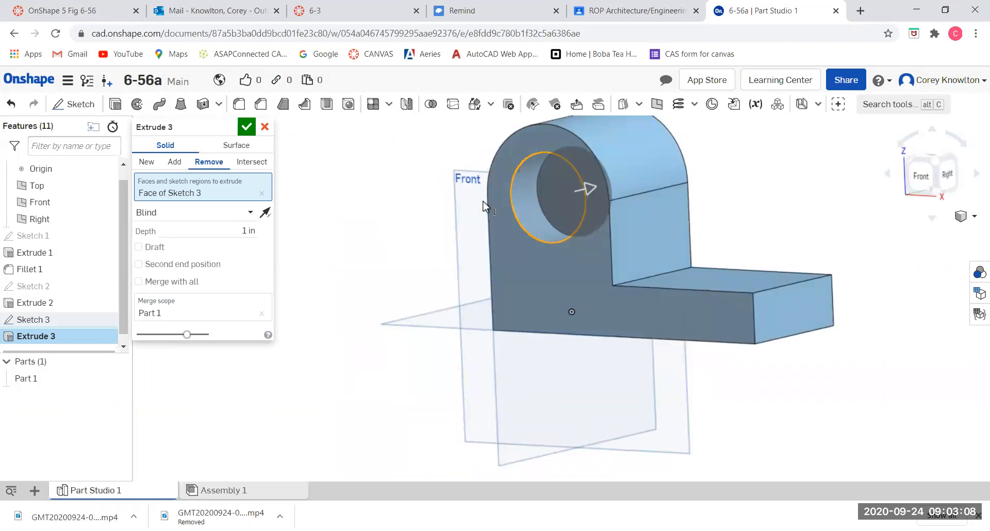
pyautogui.click(252, 232)
pyautogui.press('BackSpace')
pyautogui.write('.5')
pyautogui.press('Return')
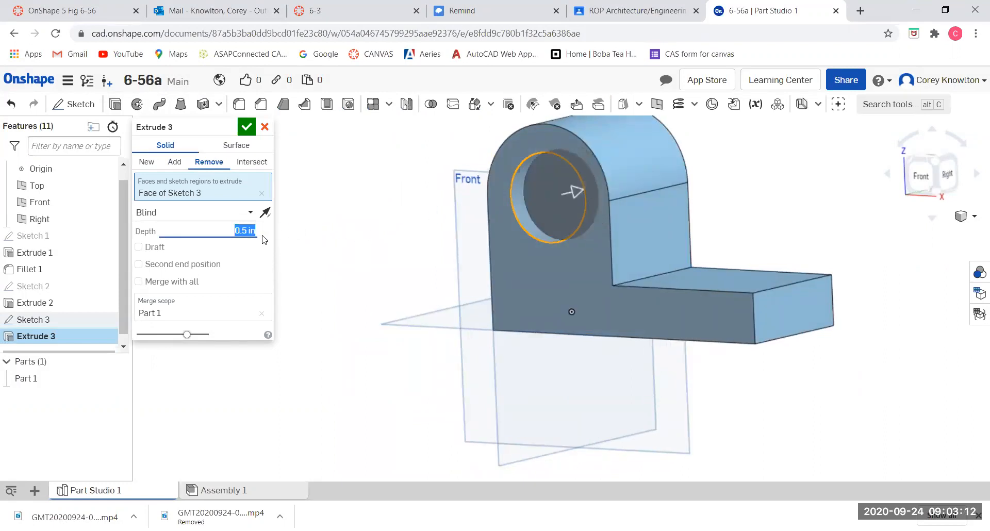
pyautogui.click(247, 127)
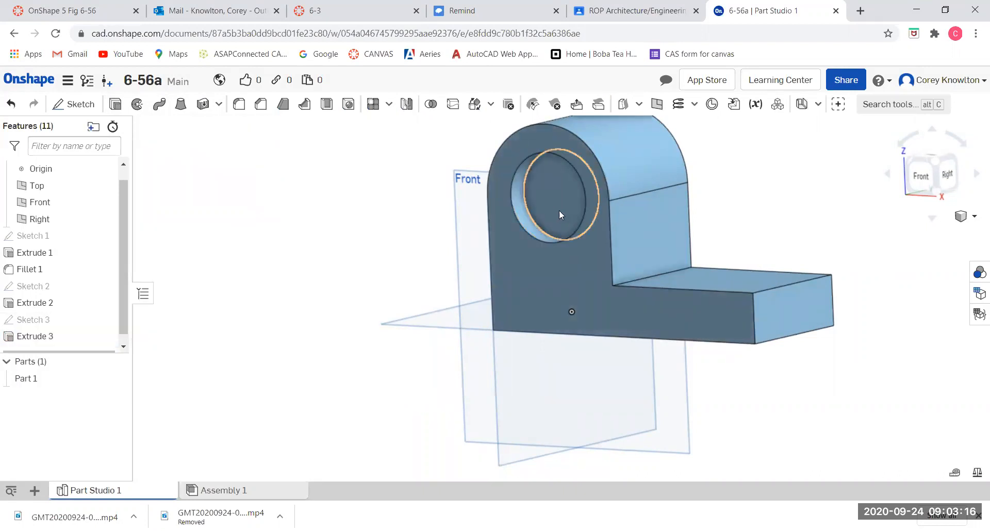
# - Sketch a circle about 1.08 in in diameter on the floor of the counterbore, concentric with it
pyautogui.click(547, 200)
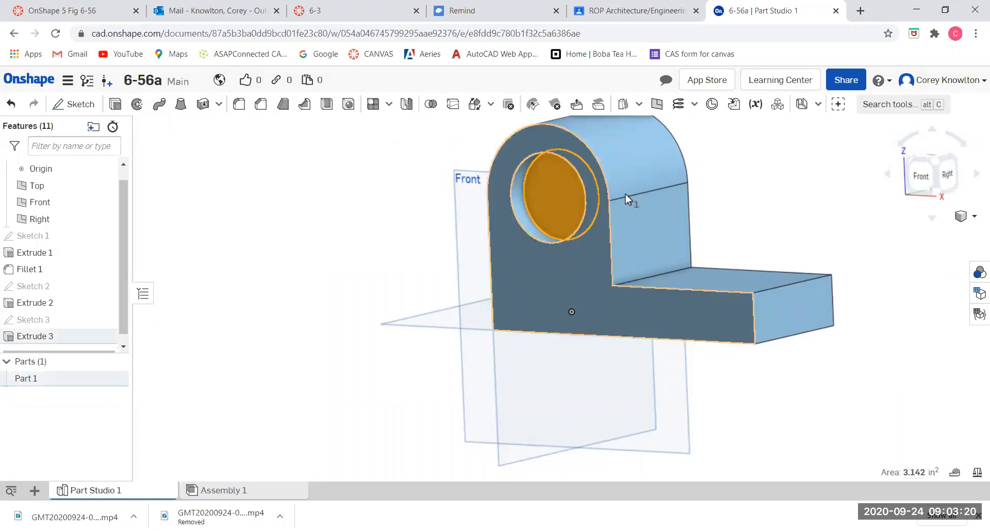
pyautogui.click(923, 177)
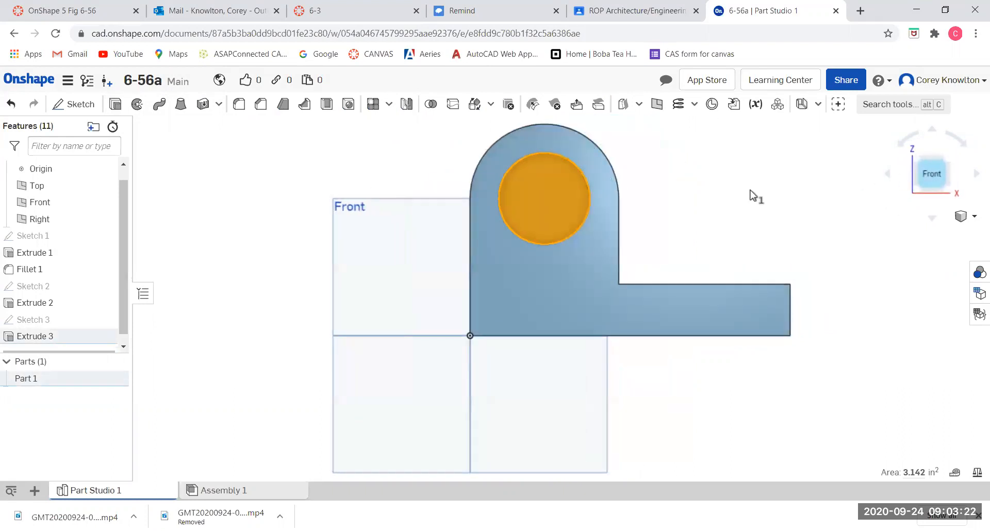
pyautogui.click(75, 106)
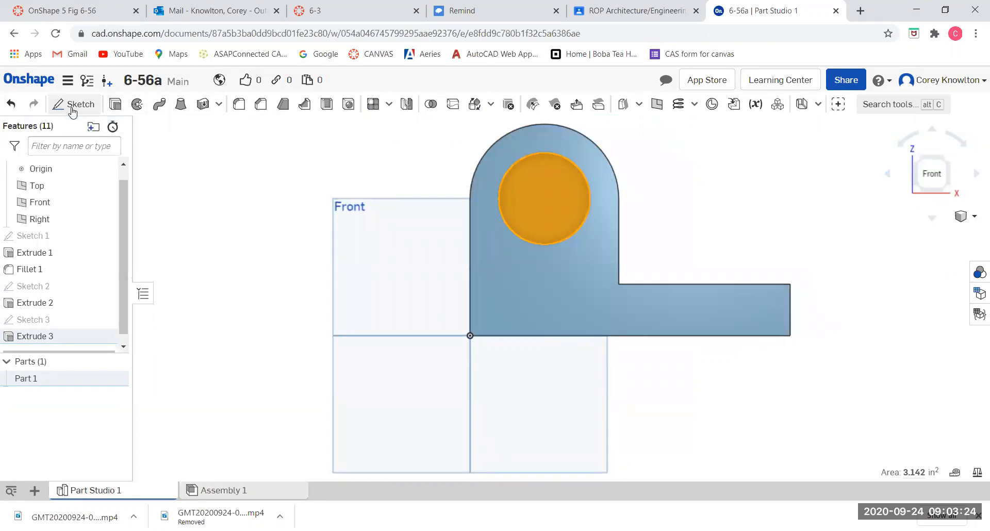
pyautogui.click(161, 104)
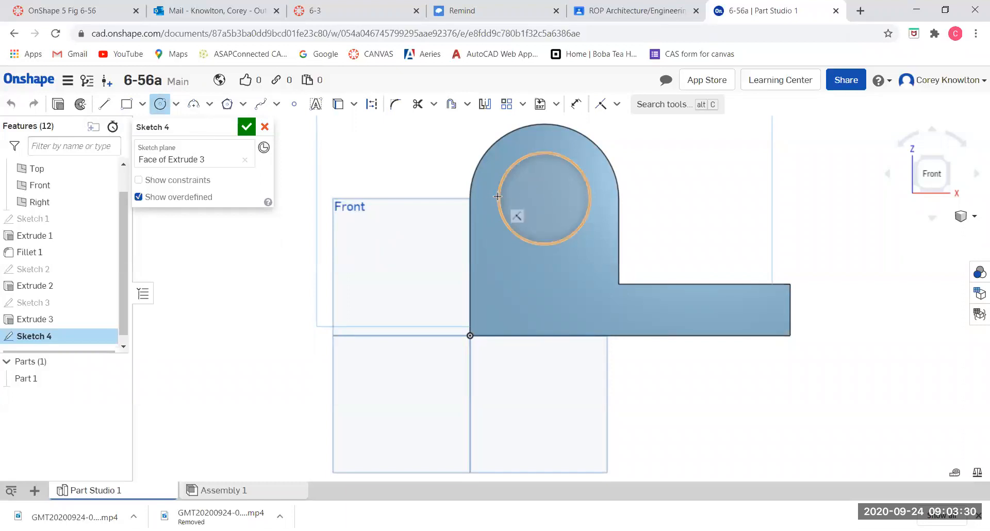
pyautogui.click(550, 207)
pyautogui.click(557, 220)
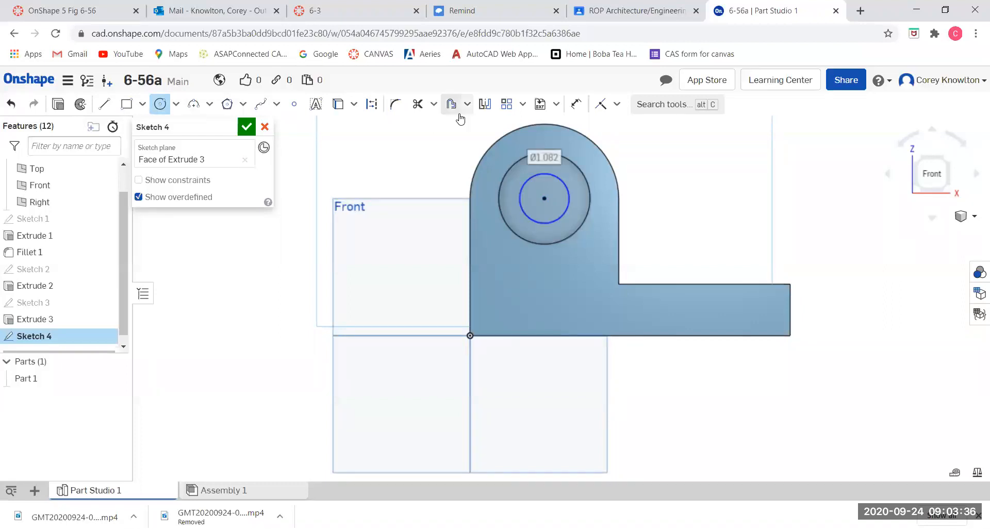
# - Set the inner circle's diameter on the counterbore floor to 1.5 in and finish the sketch
pyautogui.click(576, 104)
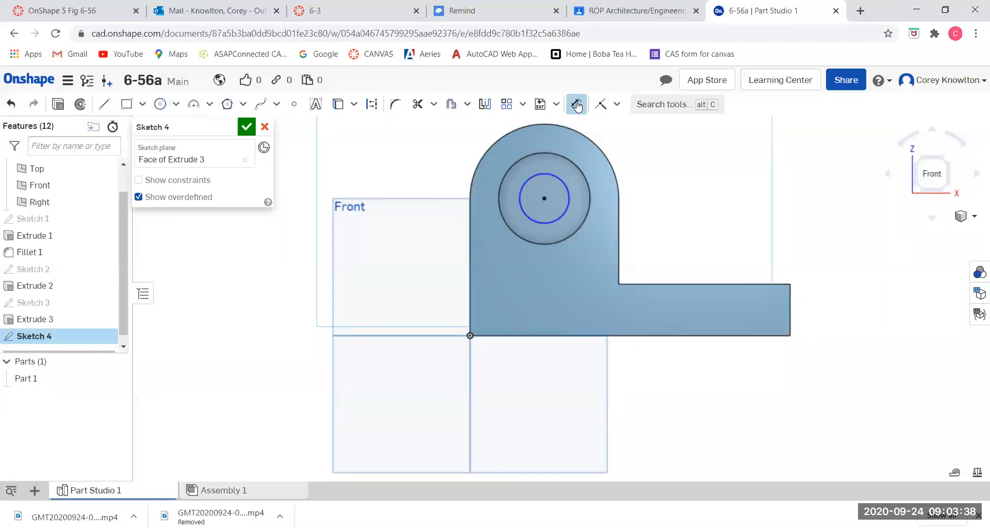
pyautogui.click(555, 177)
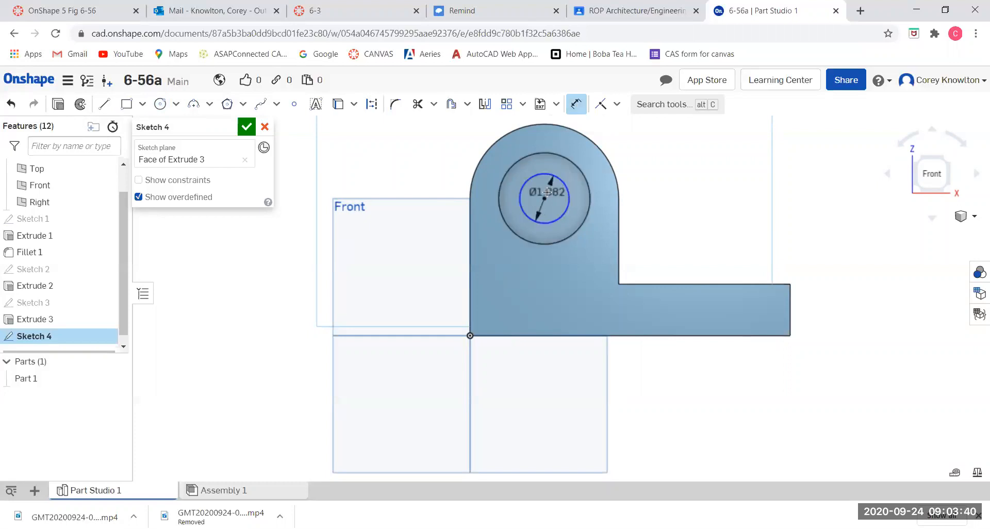
pyautogui.press('Escape')
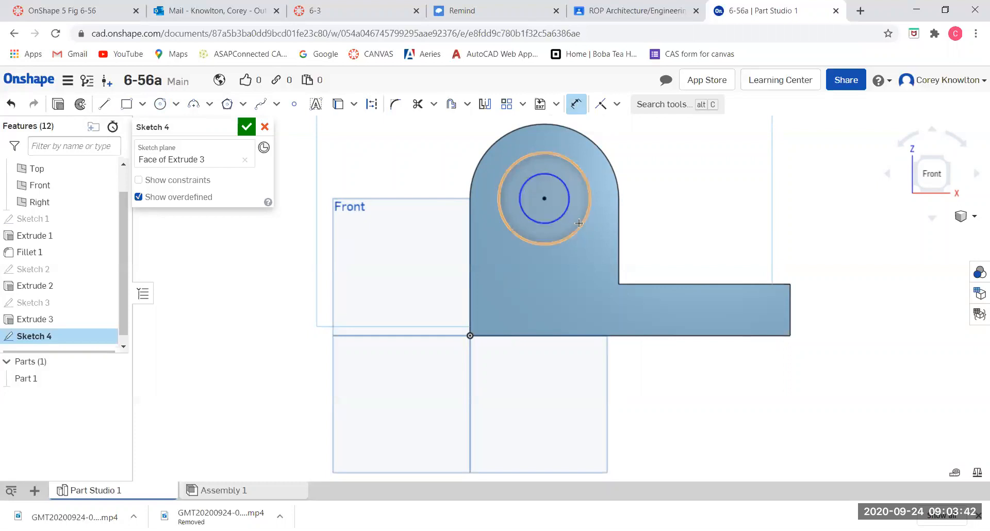
pyautogui.click(567, 190)
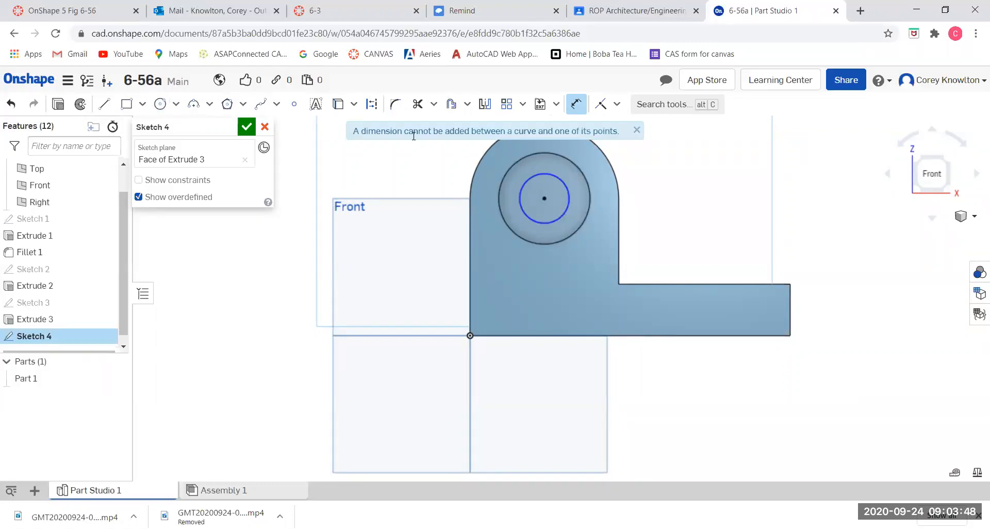
pyautogui.click(637, 131)
pyautogui.click(527, 199)
pyautogui.click(645, 163)
pyautogui.write('1')
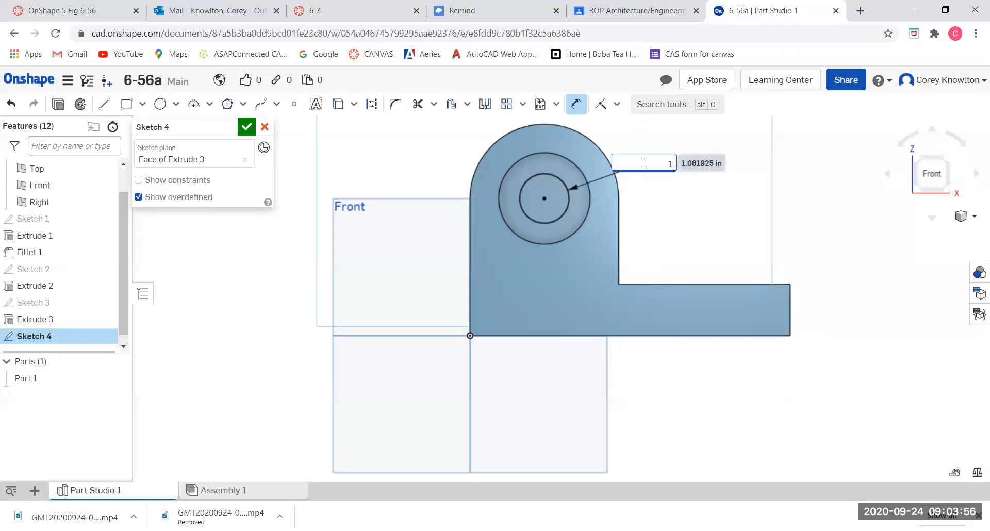
pyautogui.write('.5')
pyautogui.press('Return')
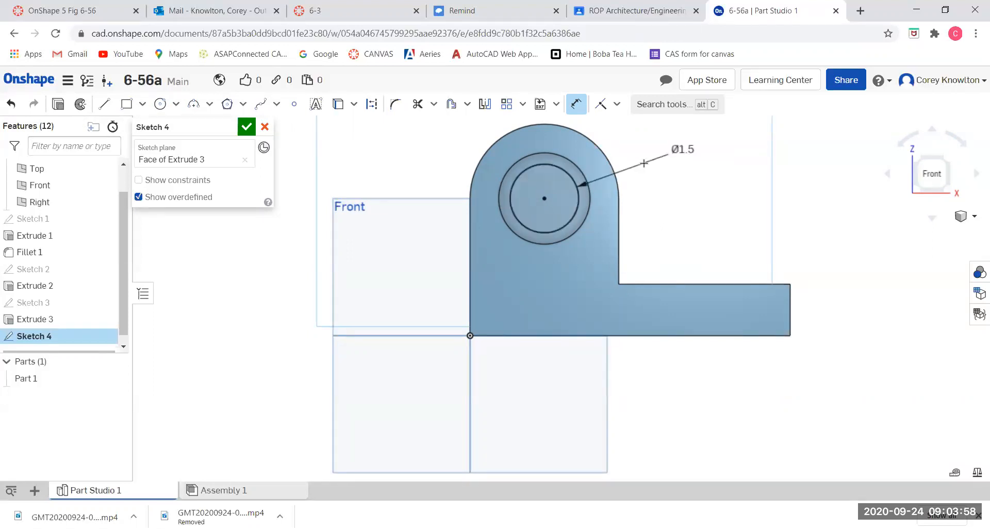
pyautogui.moveTo(662, 213); pyautogui.dragTo(591, 208, button='right')
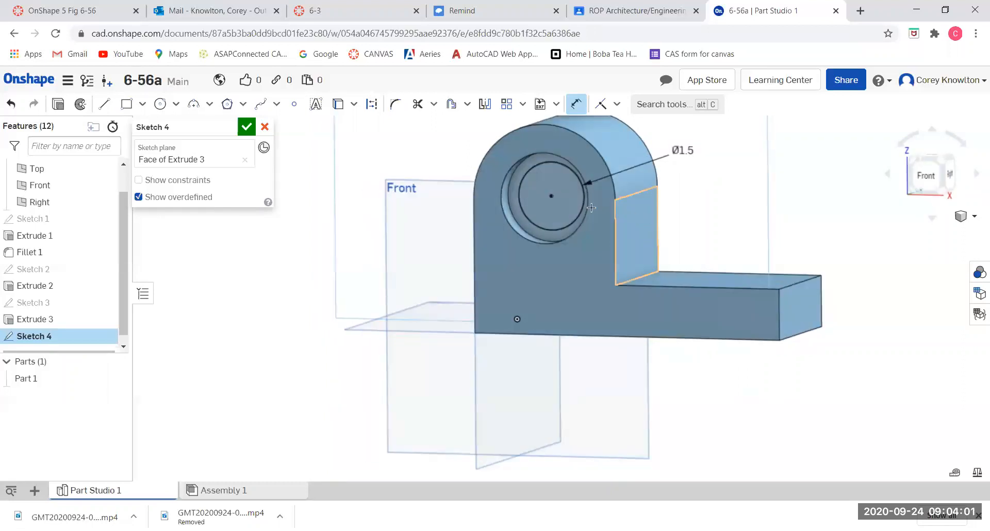
pyautogui.click(247, 128)
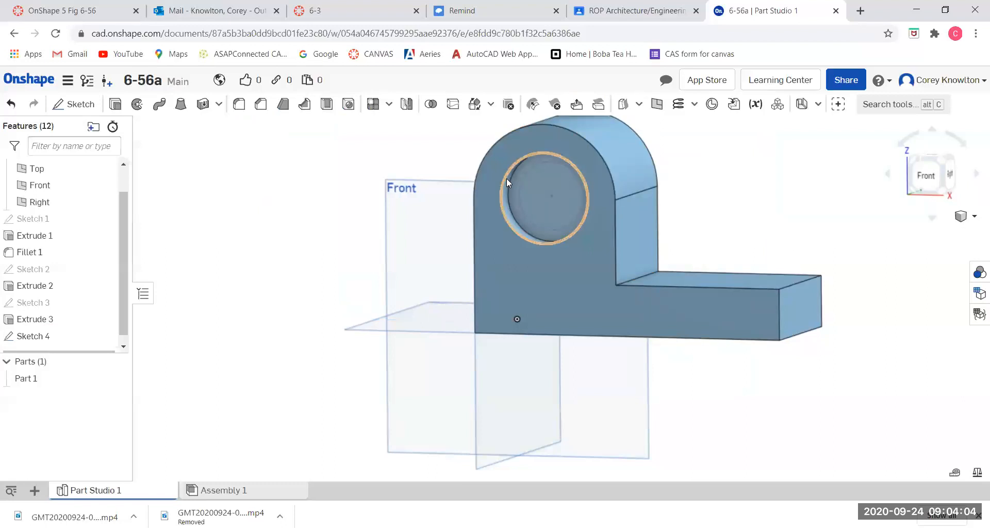
# - Cut the 1.5 in circle on the counterbore floor through the upright with a Remove extrude set to Through all
pyautogui.click(539, 191)
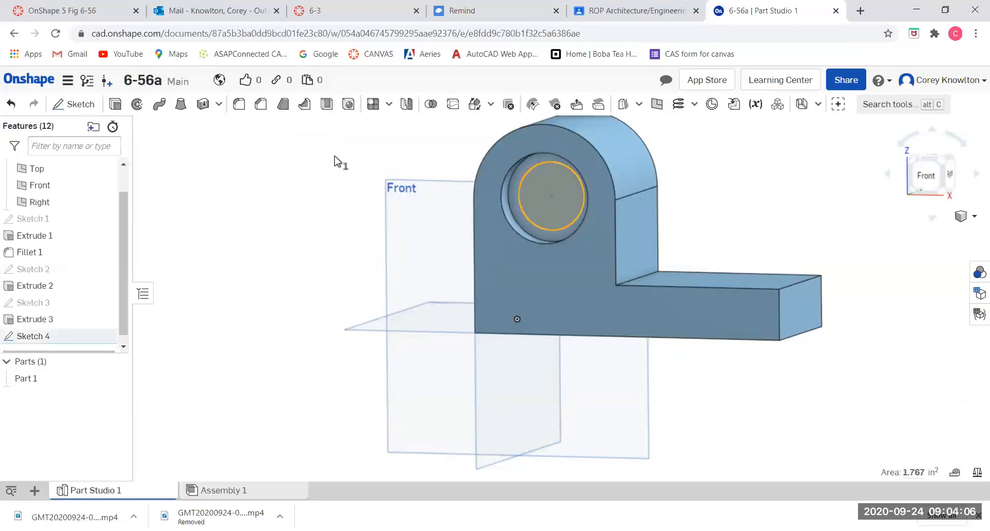
pyautogui.click(116, 105)
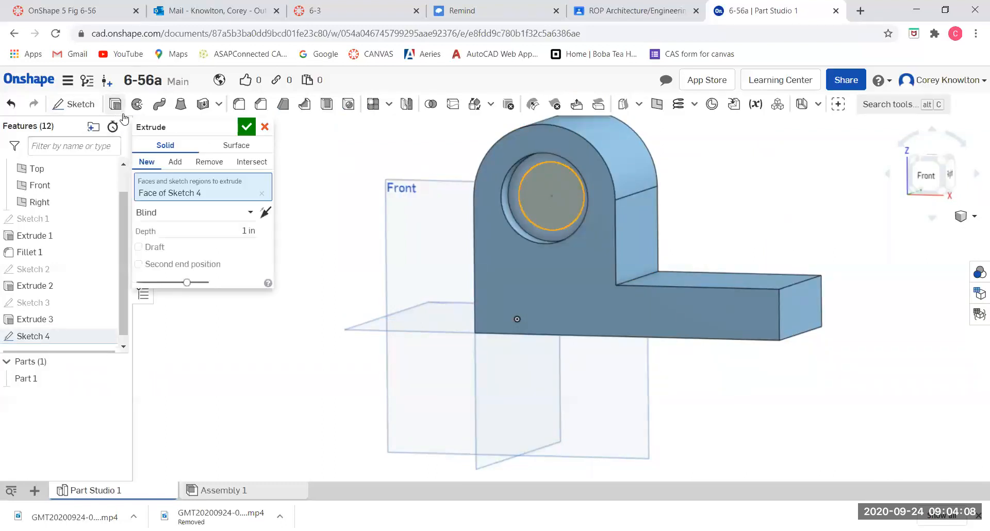
pyautogui.click(206, 162)
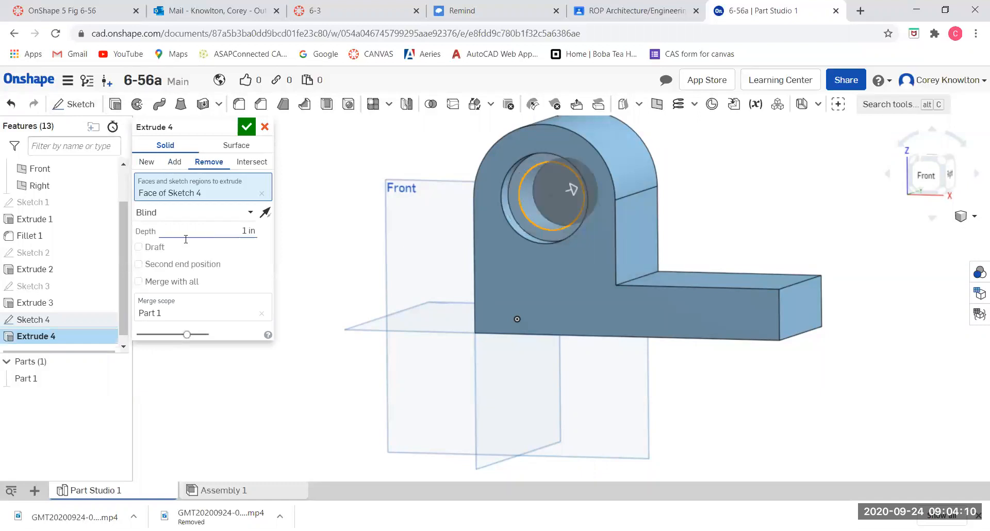
pyautogui.click(152, 213)
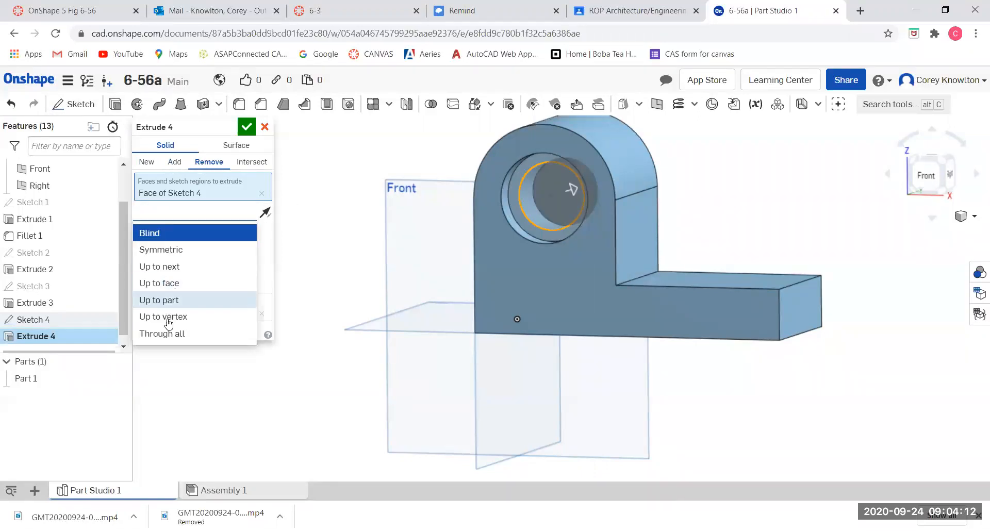
pyautogui.click(172, 334)
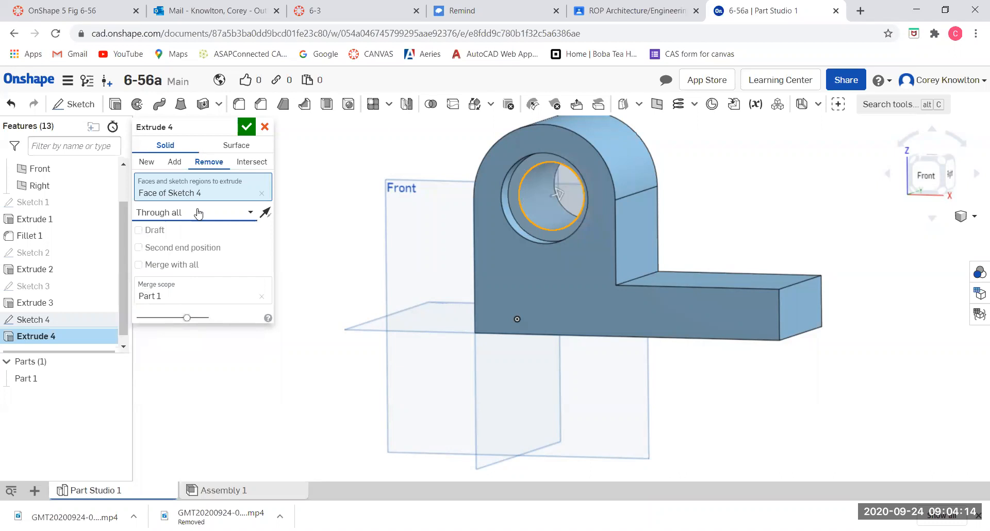
pyautogui.click(248, 127)
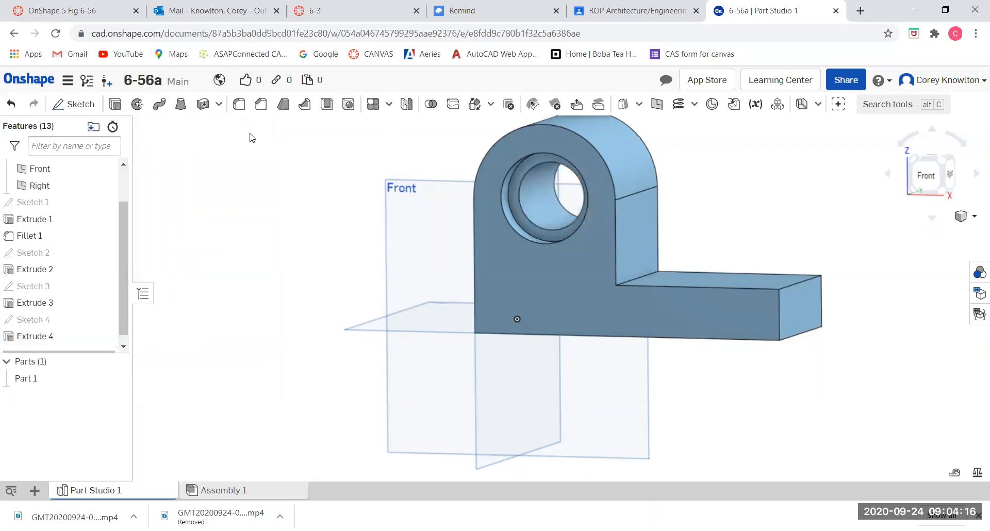
# - Sketch a circle about 1.9 in in diameter near the middle of the base's upper face
pyautogui.moveTo(282, 272); pyautogui.dragTo(280, 298, button='right')
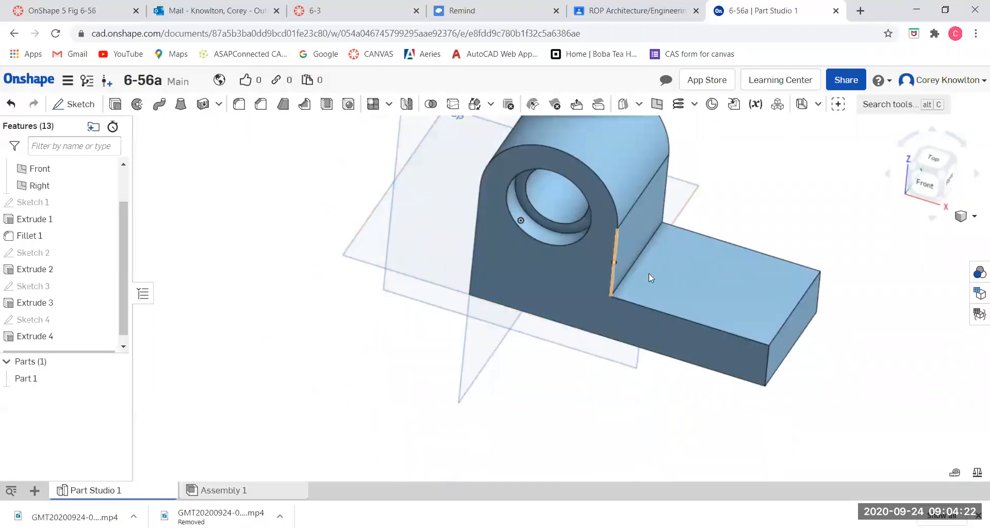
pyautogui.click(678, 274)
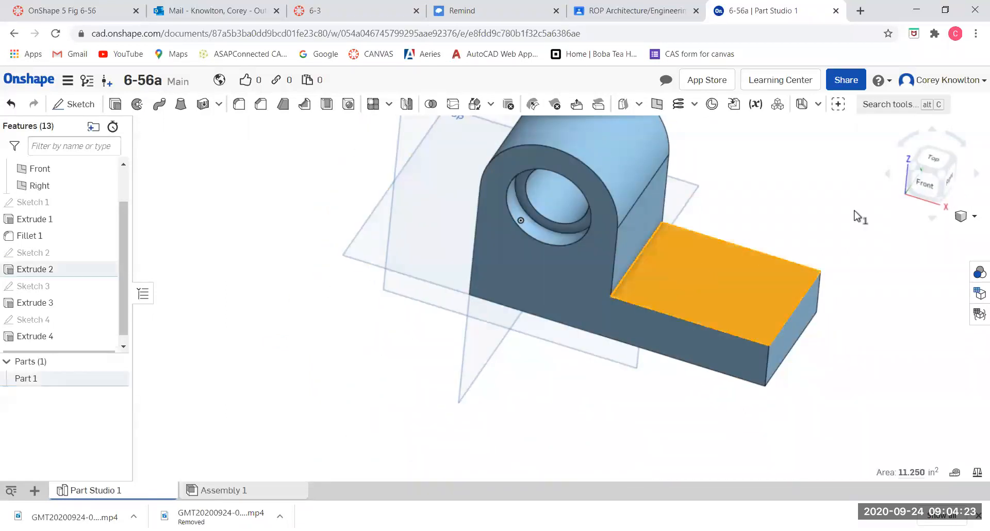
pyautogui.click(932, 157)
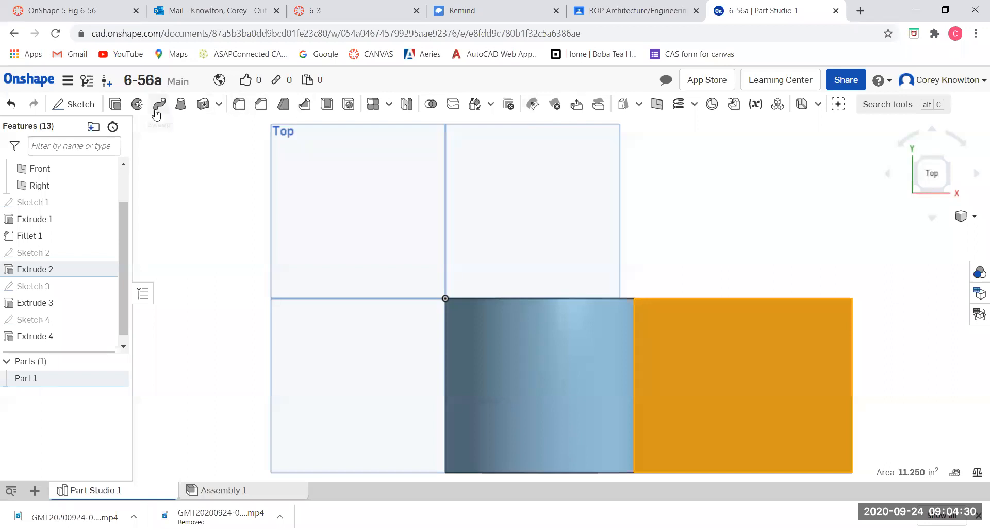
pyautogui.click(74, 104)
pyautogui.click(160, 104)
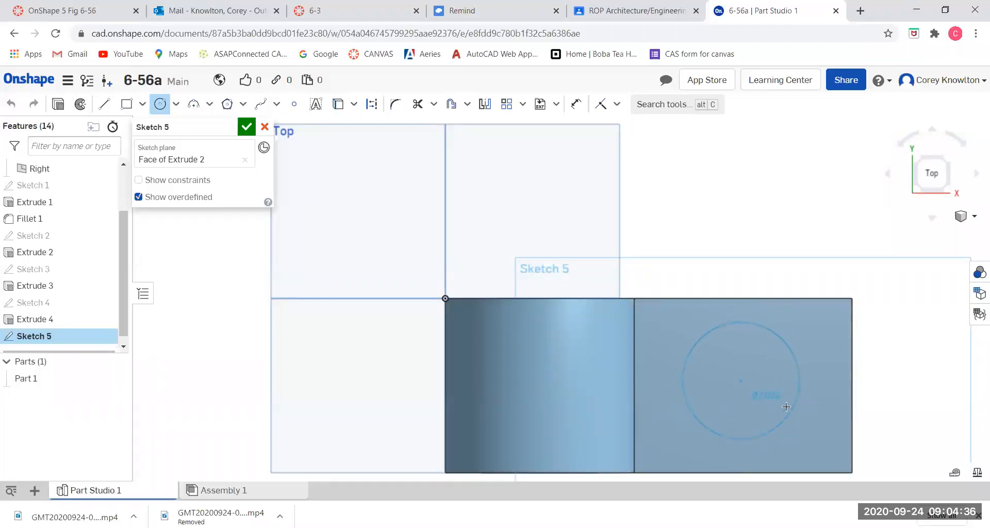
pyautogui.click(787, 409)
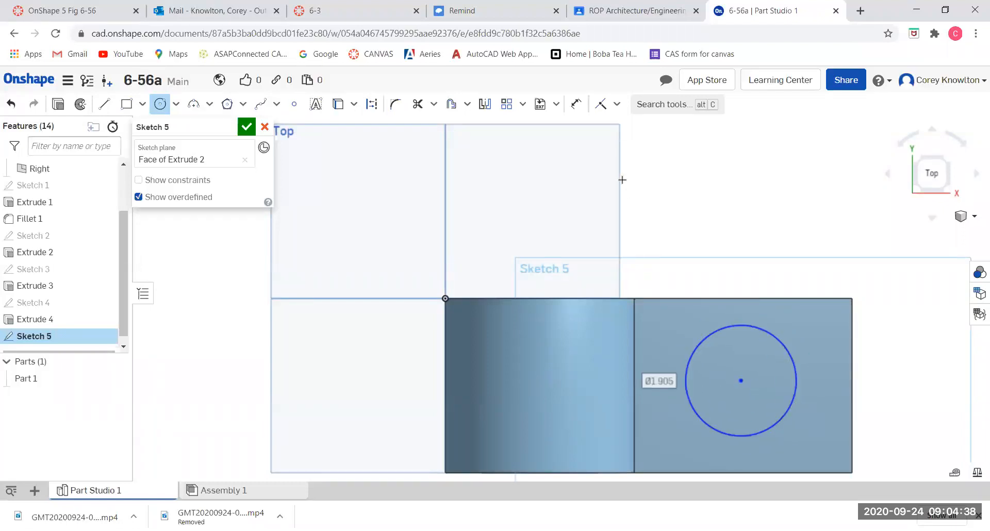
# - Set the diameter of the circle on the base to 2 in
pyautogui.click(576, 104)
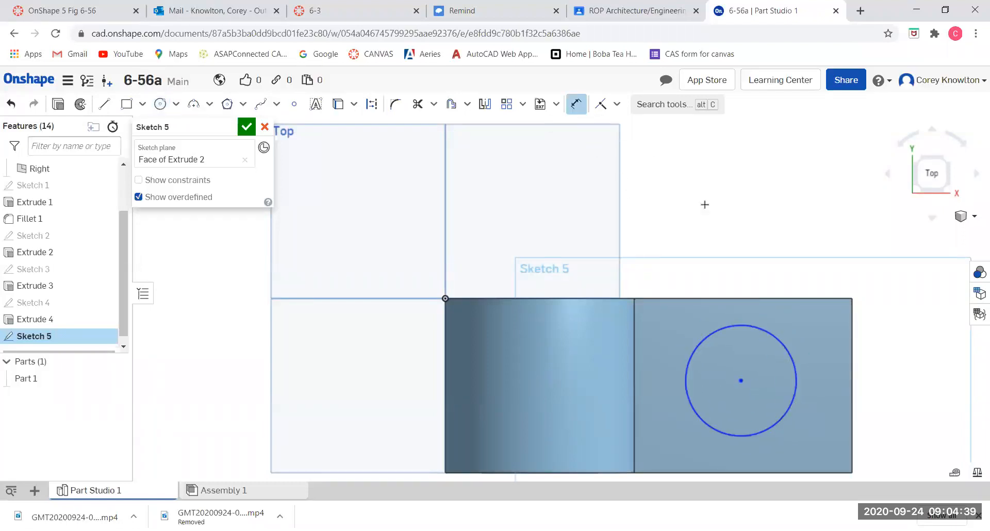
pyautogui.click(774, 335)
pyautogui.click(808, 445)
pyautogui.write('2')
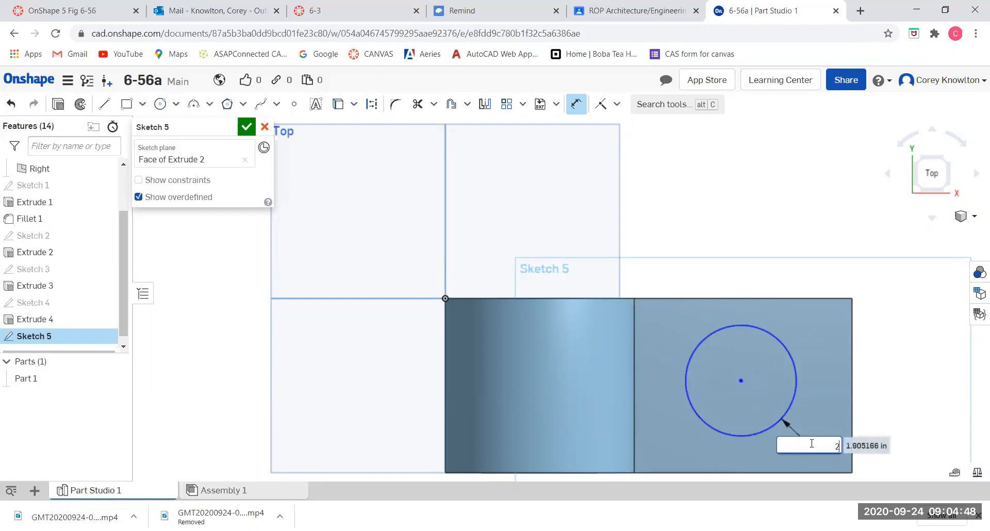
pyautogui.press('Return')
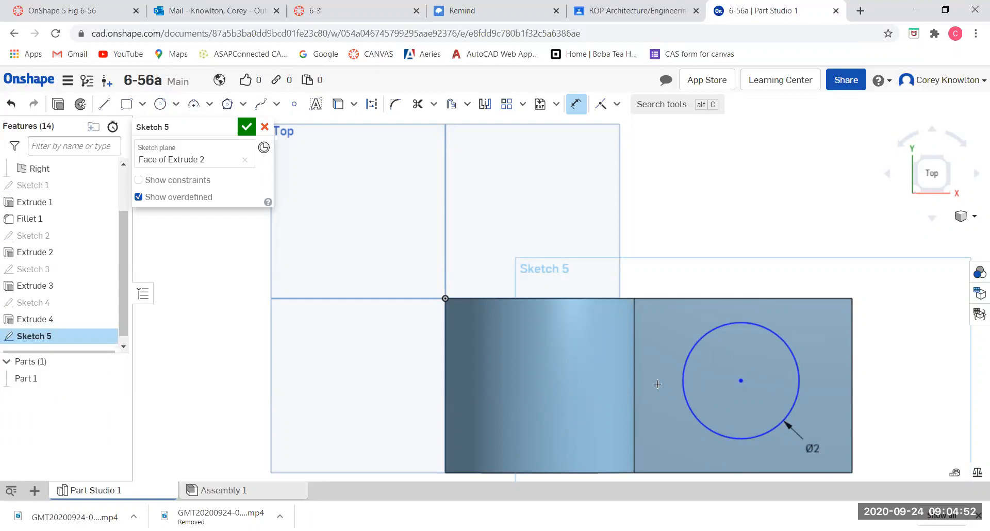
# - Check the hole location in the Figure 6-56 assignment and dimension the circle's center 1.5 in from the base's rear edge
pyautogui.moveTo(657, 384); pyautogui.dragTo(504, 323, button='right')
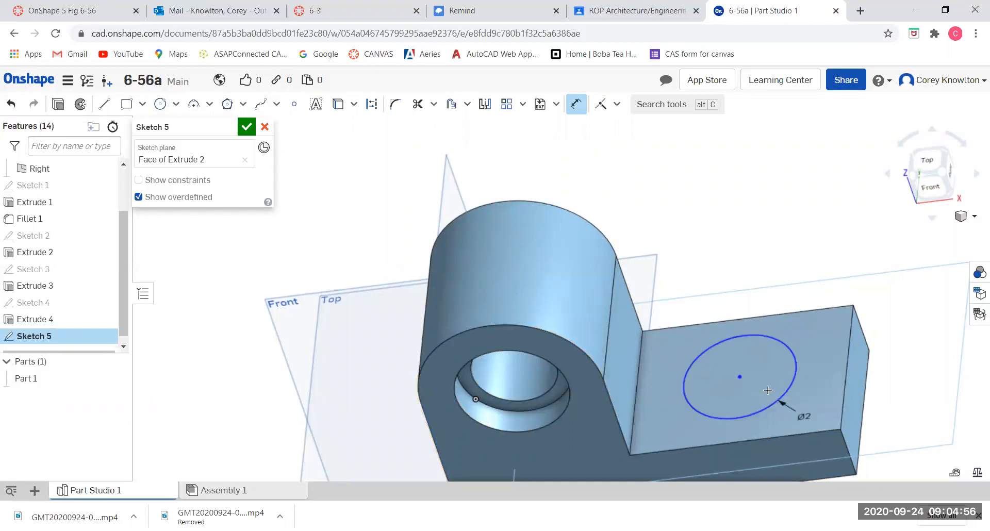
pyautogui.click(90, 13)
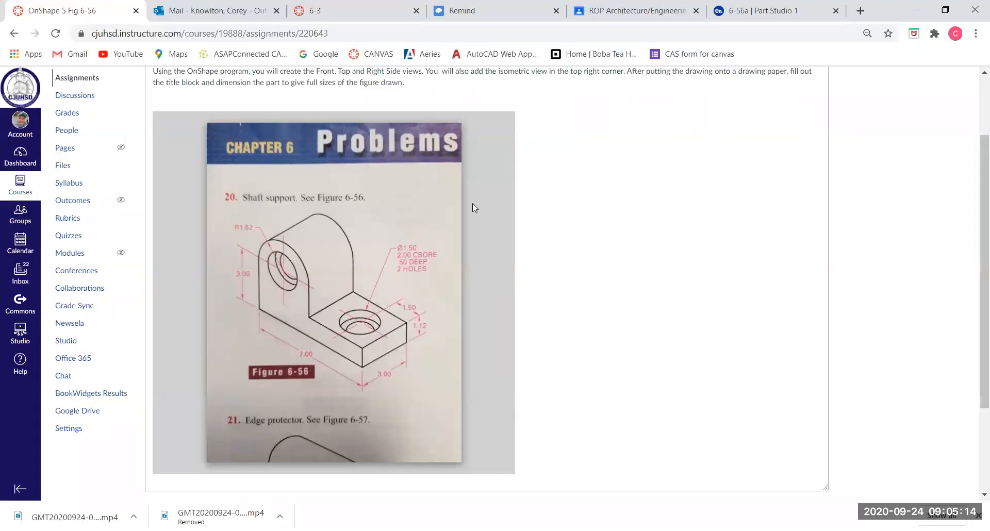
pyautogui.click(776, 15)
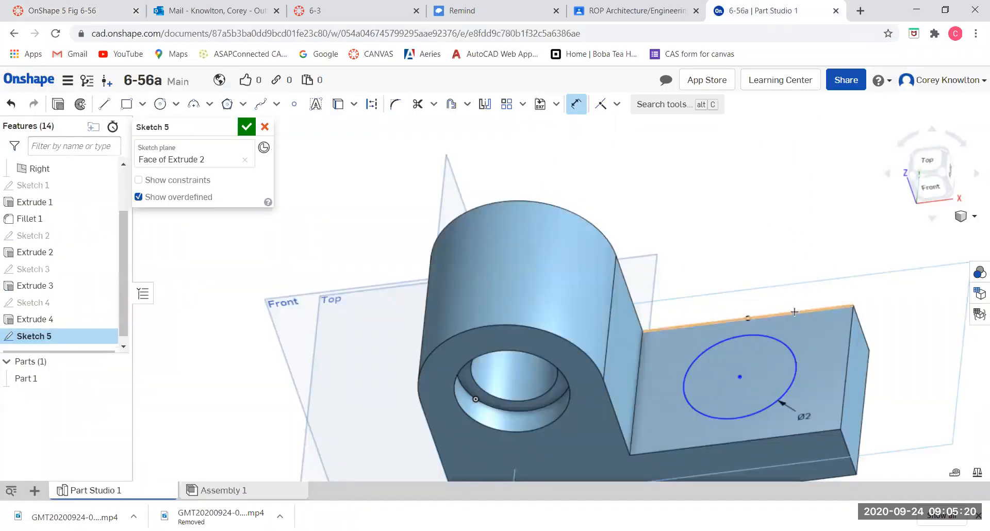
pyautogui.click(740, 375)
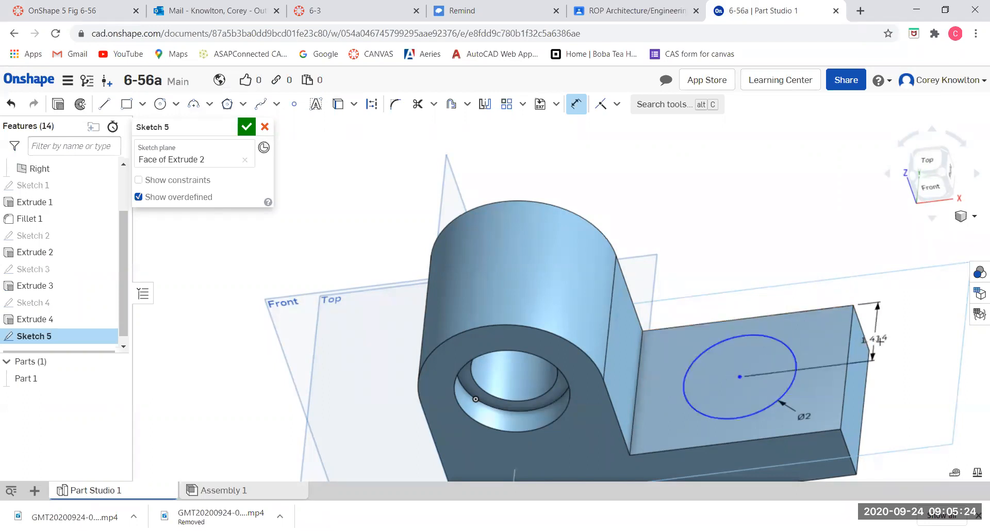
pyautogui.click(892, 330)
pyautogui.write('1.5')
pyautogui.press('Return')
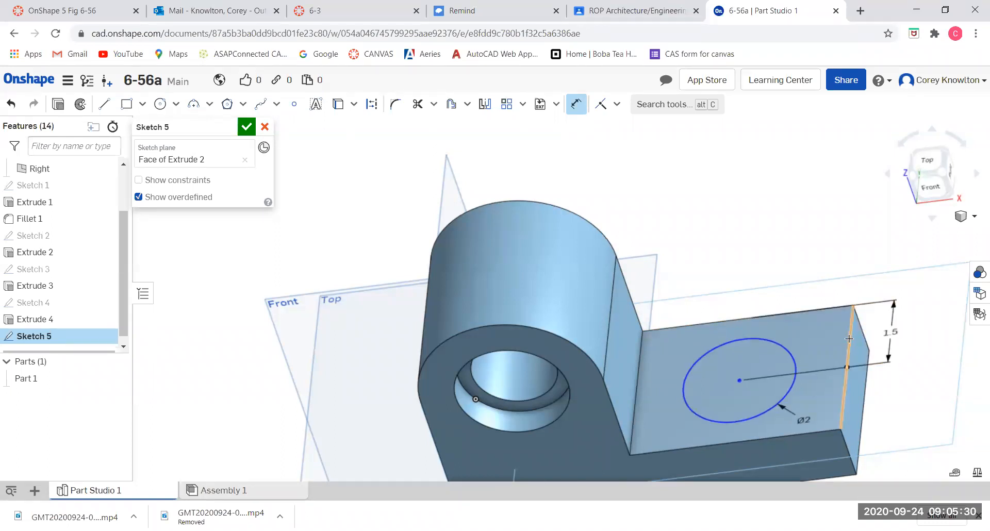
# - Dimension the circle's center 1.5 in from the free end edge of the base and finish the sketch
pyautogui.click(739, 380)
pyautogui.click(803, 290)
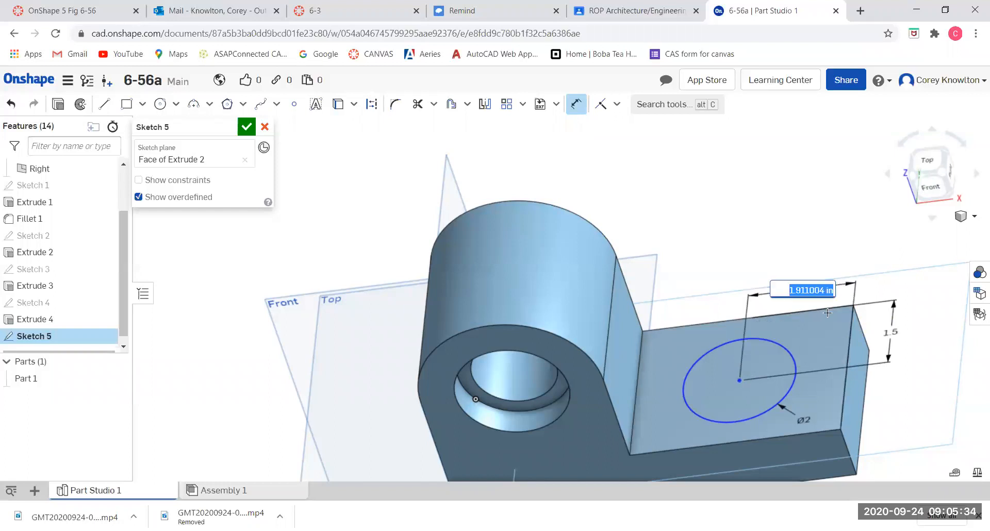
pyautogui.write('1.5')
pyautogui.press('Return')
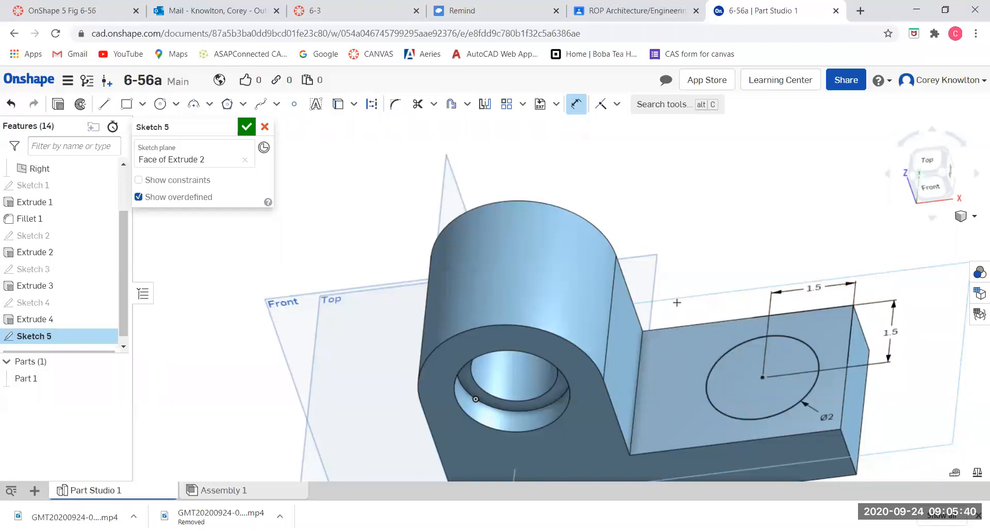
pyautogui.click(245, 127)
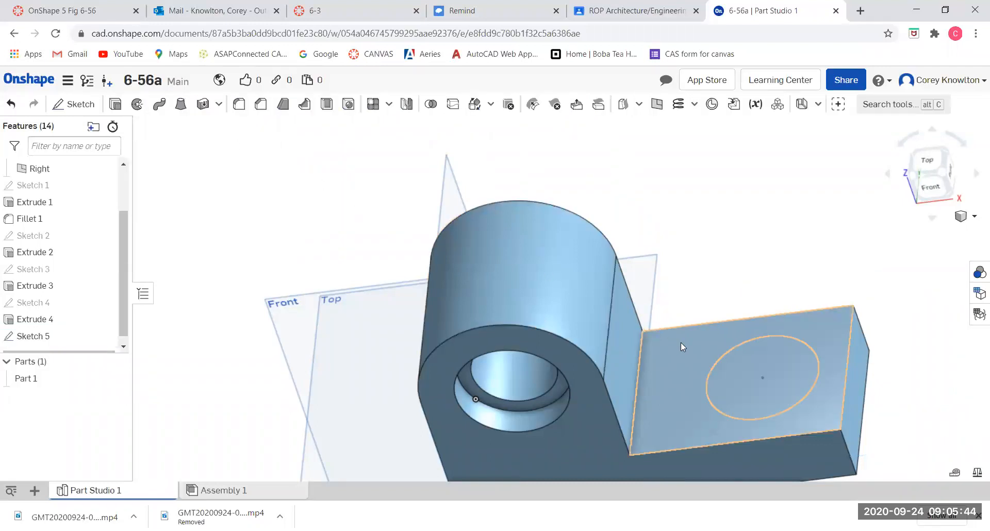
# - Cut the 2 in circle into the base with a Remove extrude at a blind depth of 0.5 in
pyautogui.click(737, 371)
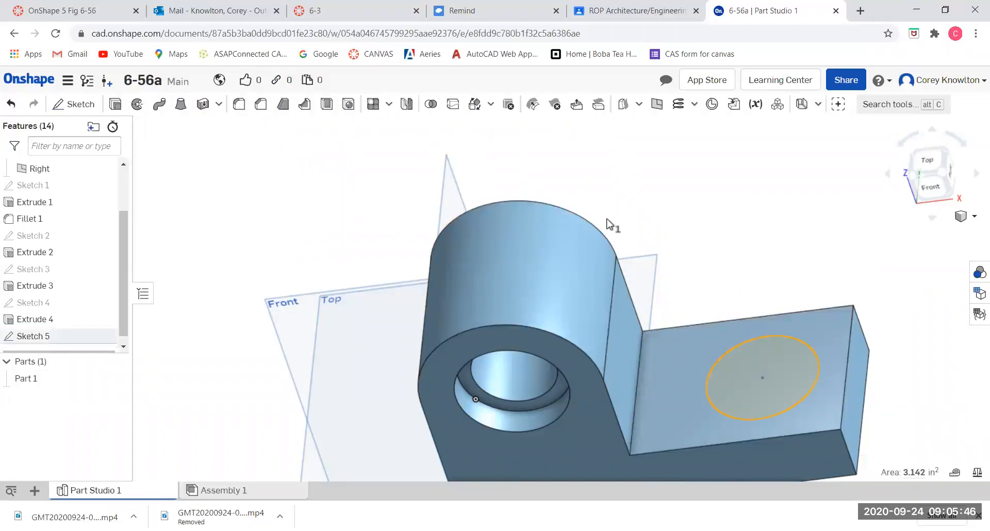
pyautogui.click(116, 105)
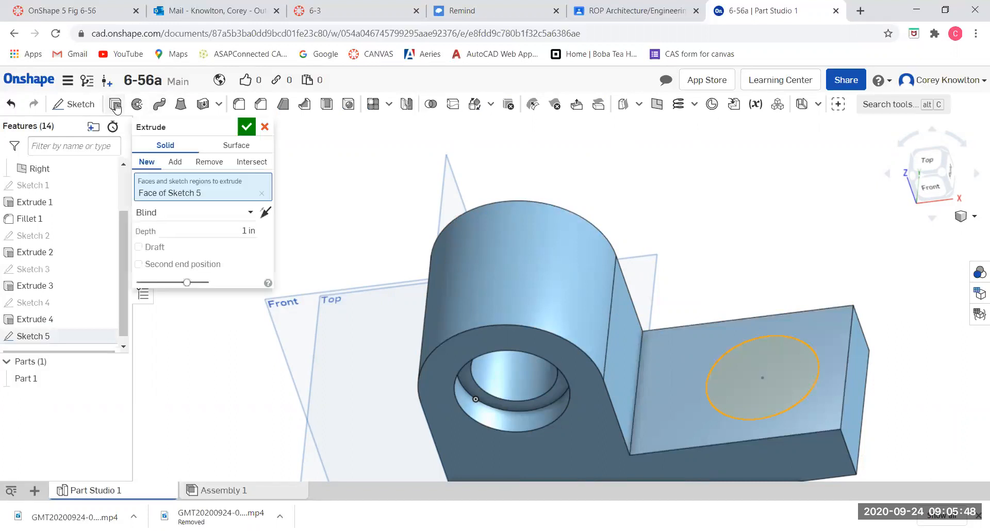
pyautogui.click(212, 163)
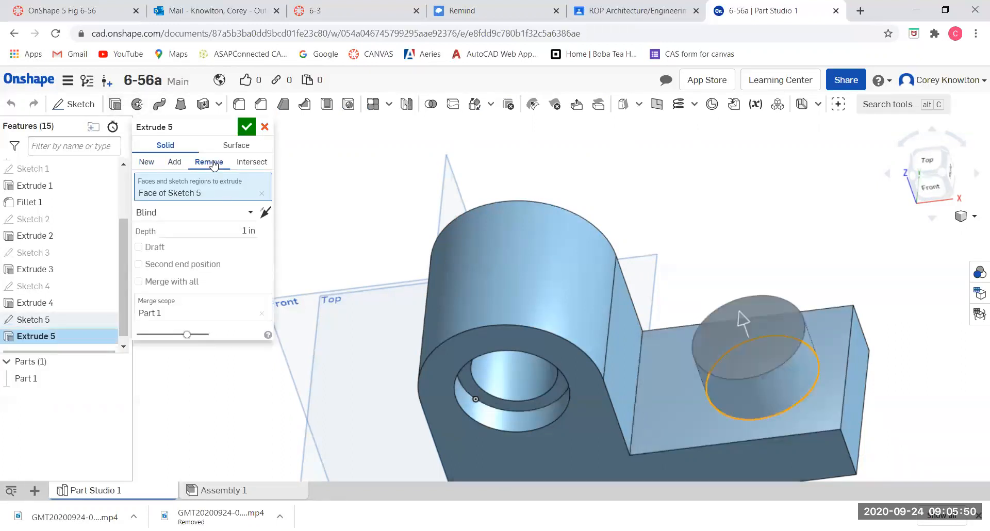
pyautogui.click(243, 230)
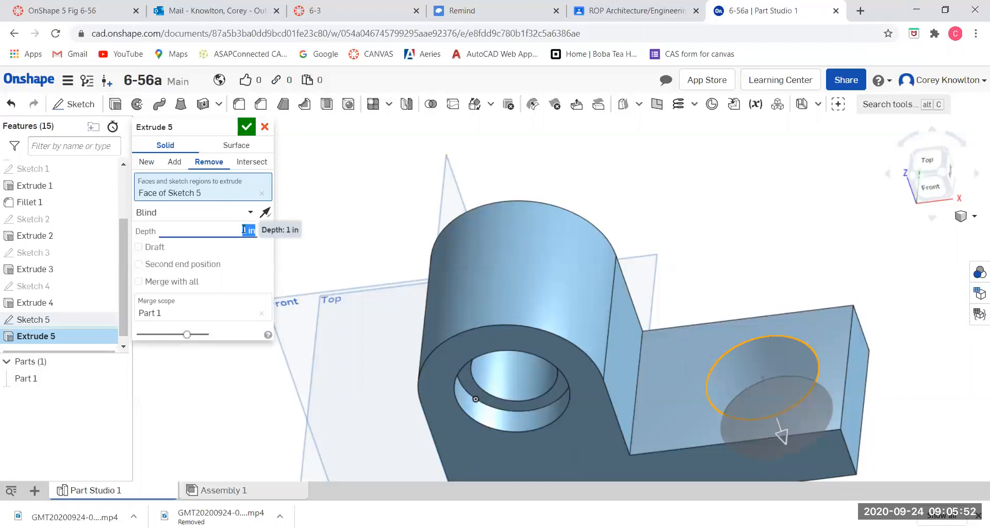
pyautogui.write('0.5')
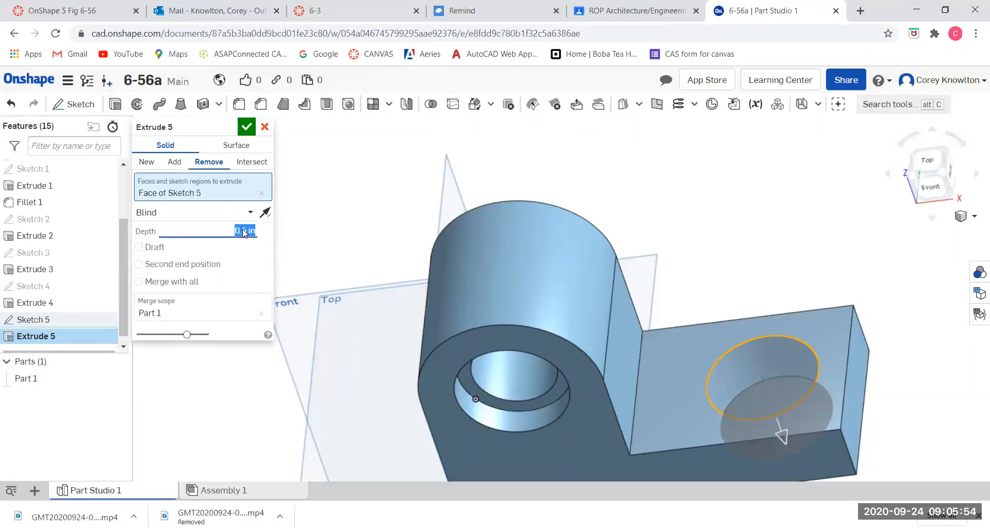
pyautogui.click(248, 129)
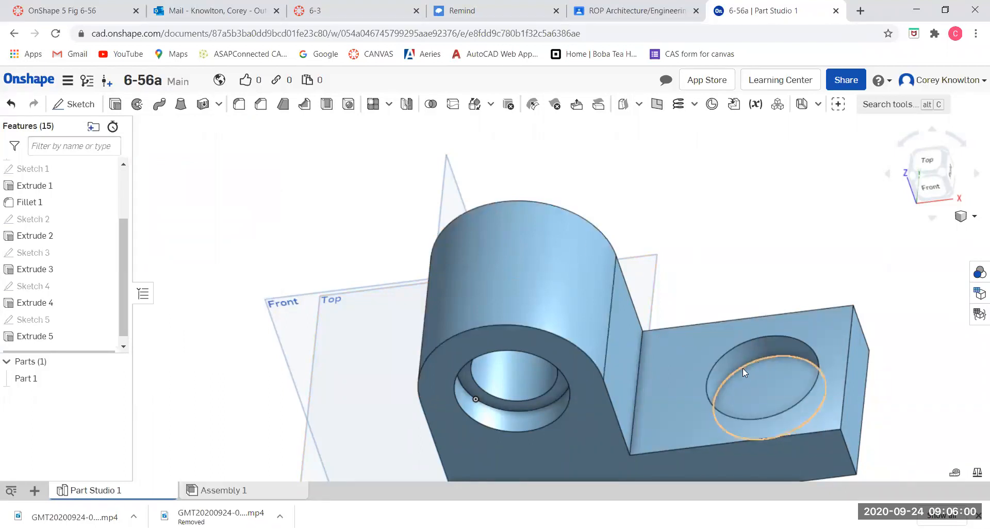
# - Sketch a circle about 1.14 in in diameter on the floor of the base's counterbore, concentric with it
pyautogui.click(754, 376)
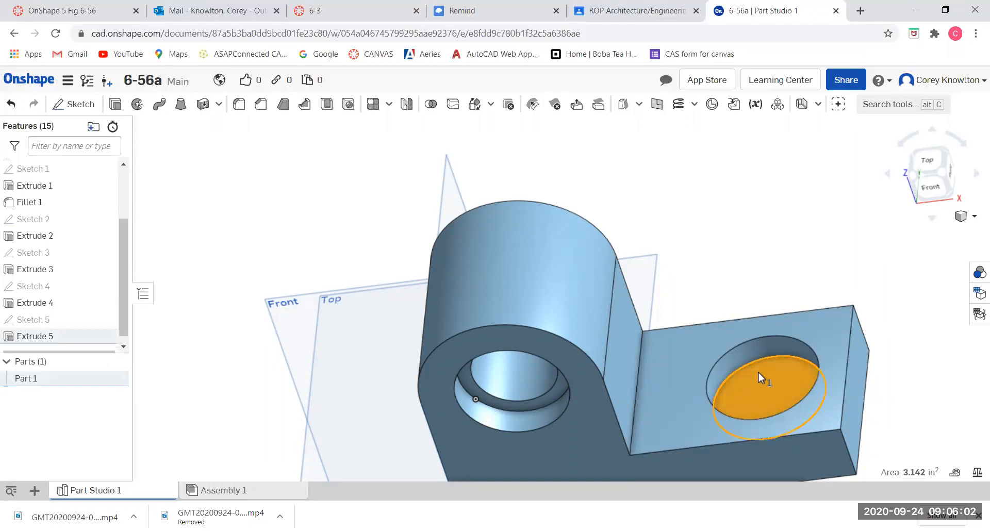
pyautogui.click(927, 160)
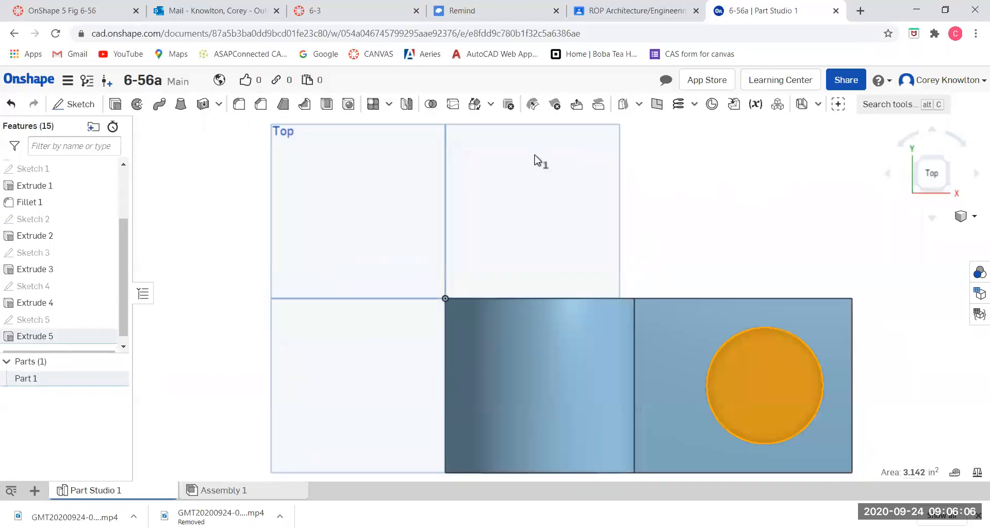
pyautogui.click(72, 104)
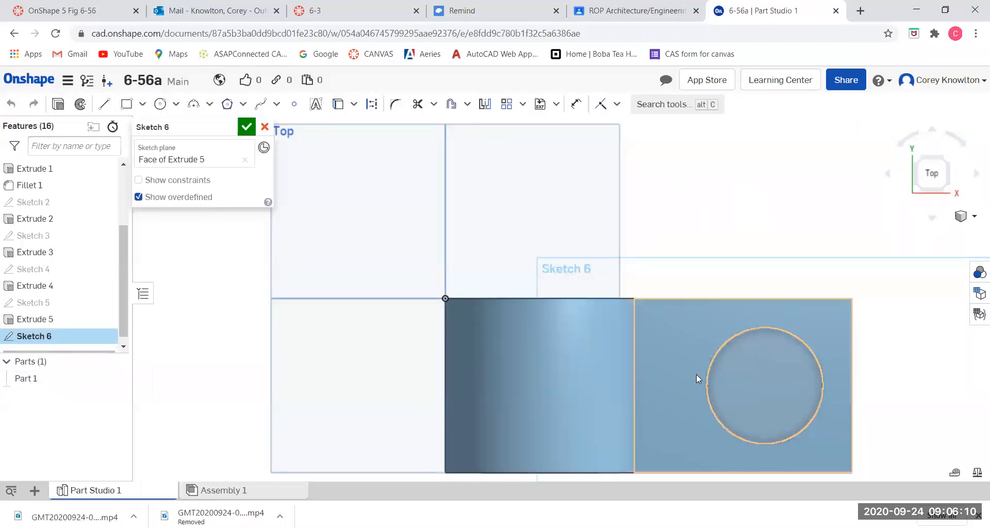
pyautogui.click(160, 105)
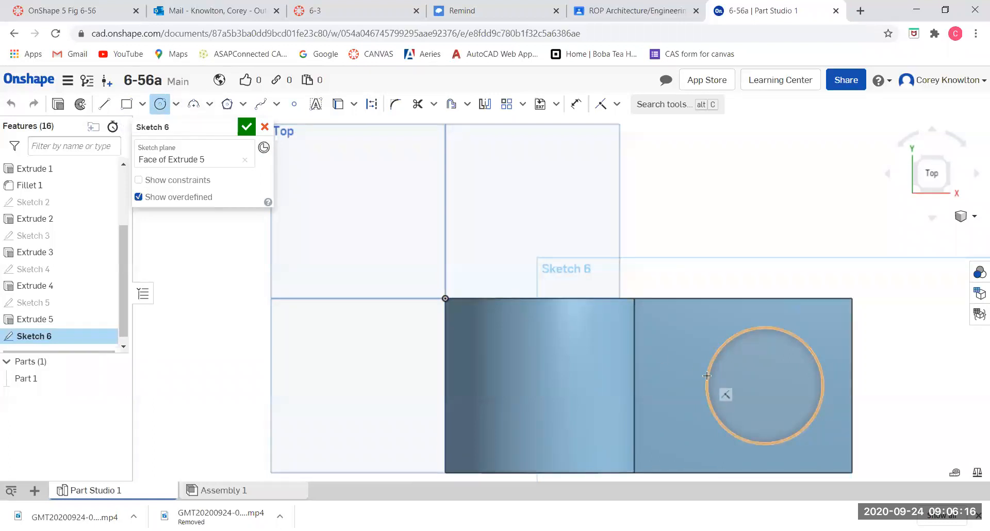
pyautogui.click(765, 386)
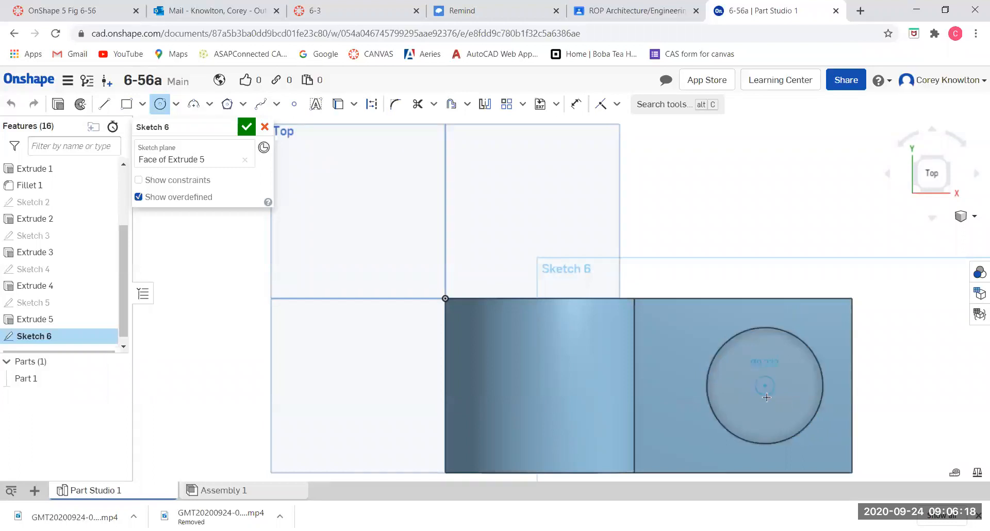
pyautogui.click(767, 418)
# - Dimension the inner circle on the base's counterbore floor to a 1.5 in diameter and finish the sketch
pyautogui.click(569, 105)
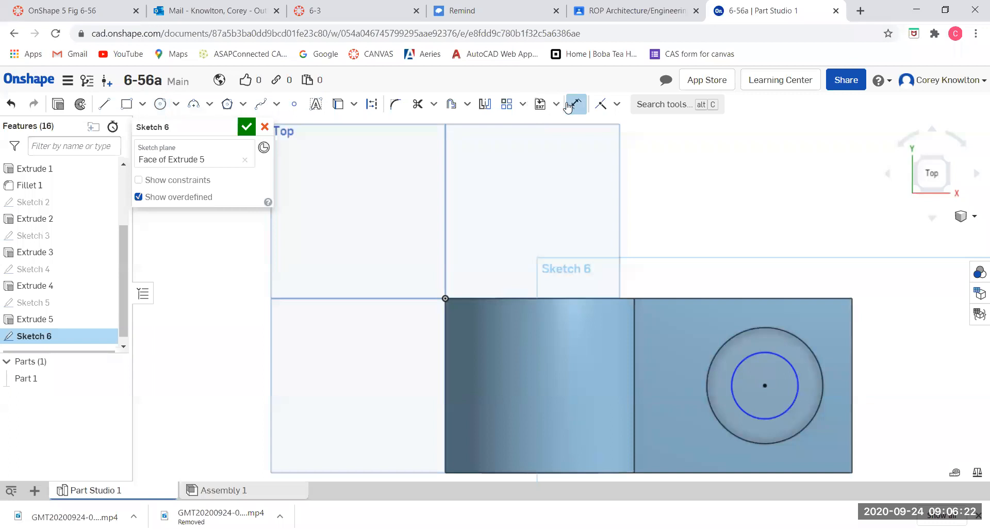
pyautogui.click(787, 363)
pyautogui.click(898, 365)
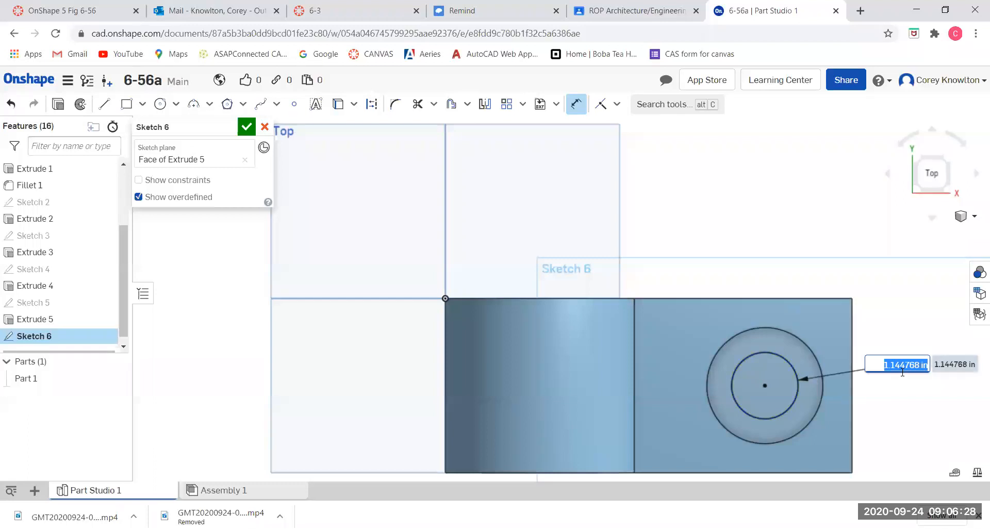
pyautogui.write('1.5')
pyautogui.press('Return')
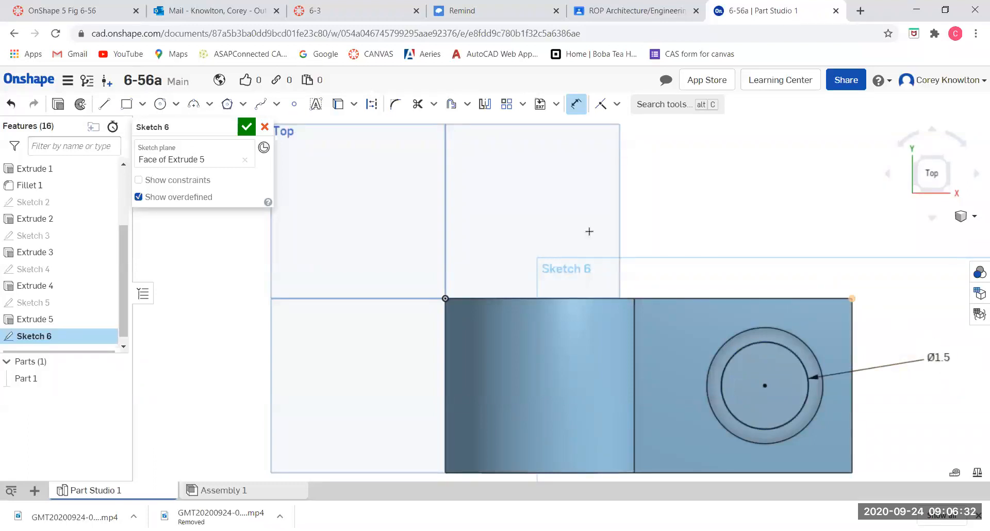
pyautogui.click(246, 128)
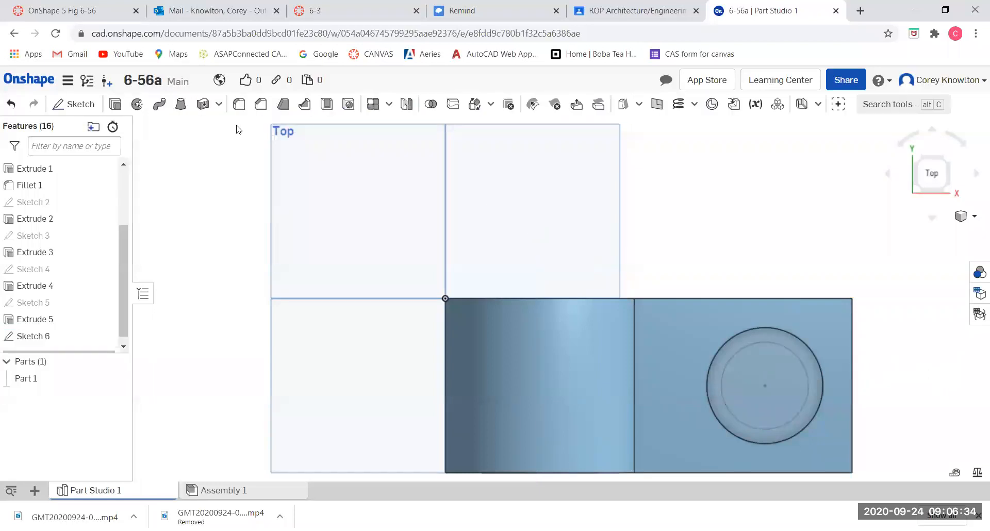
# - Cut the 1.5 in circle through the base with a Remove extrude set to Through all
pyautogui.click(755, 360)
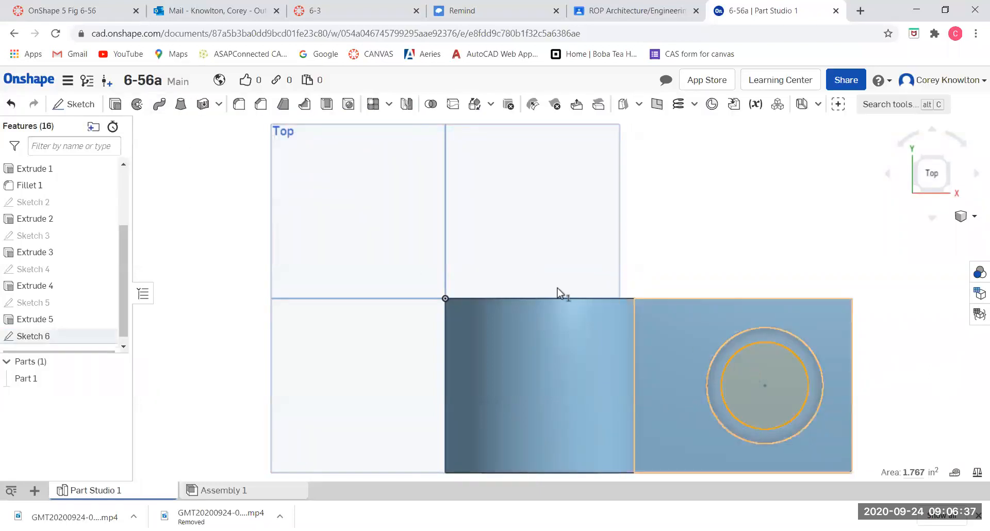
pyautogui.click(115, 105)
pyautogui.click(174, 161)
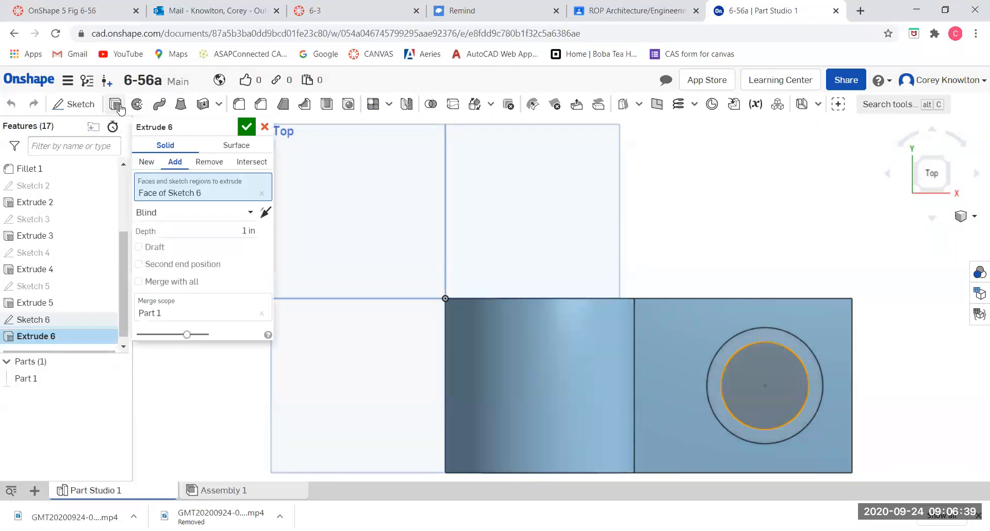
pyautogui.click(208, 163)
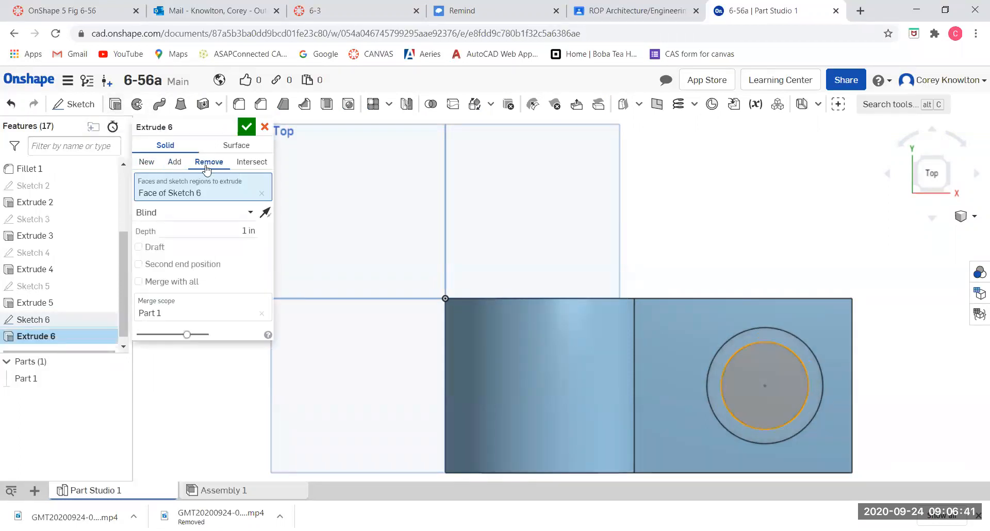
pyautogui.click(148, 214)
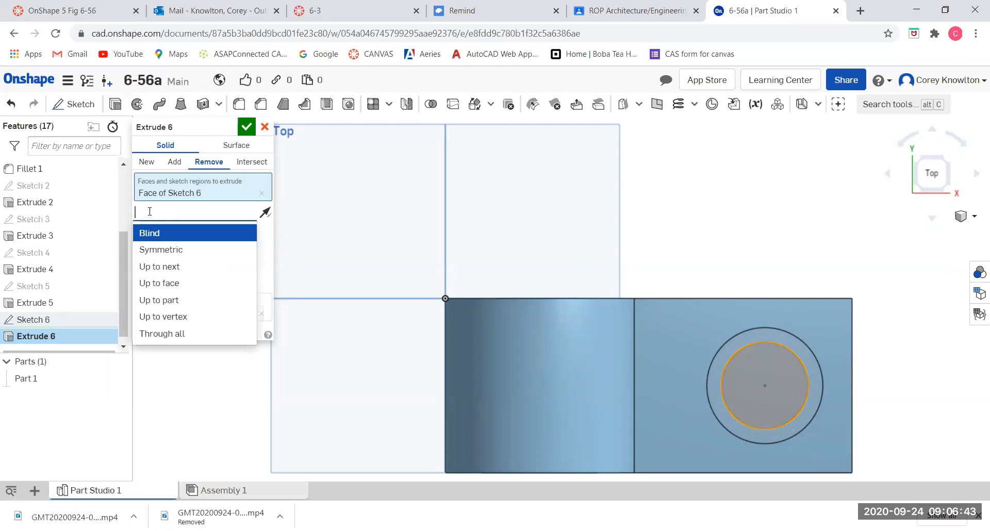
pyautogui.click(166, 334)
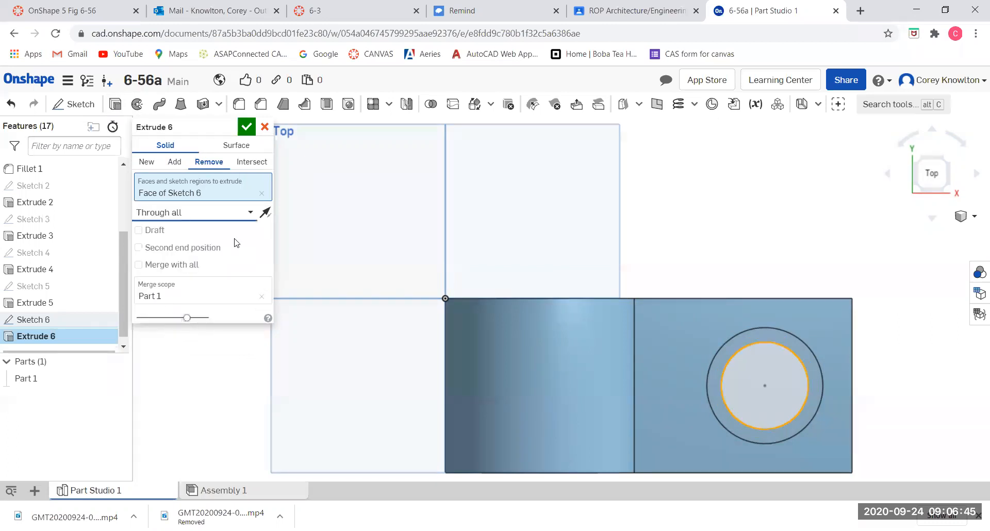
pyautogui.click(246, 128)
# - Inspect the counterbored holes in the upright and base from several angles, ending in an isometric view
pyautogui.moveTo(548, 365); pyautogui.dragTo(547, 326, button='right')
pyautogui.scroll(-5, 548, 335)
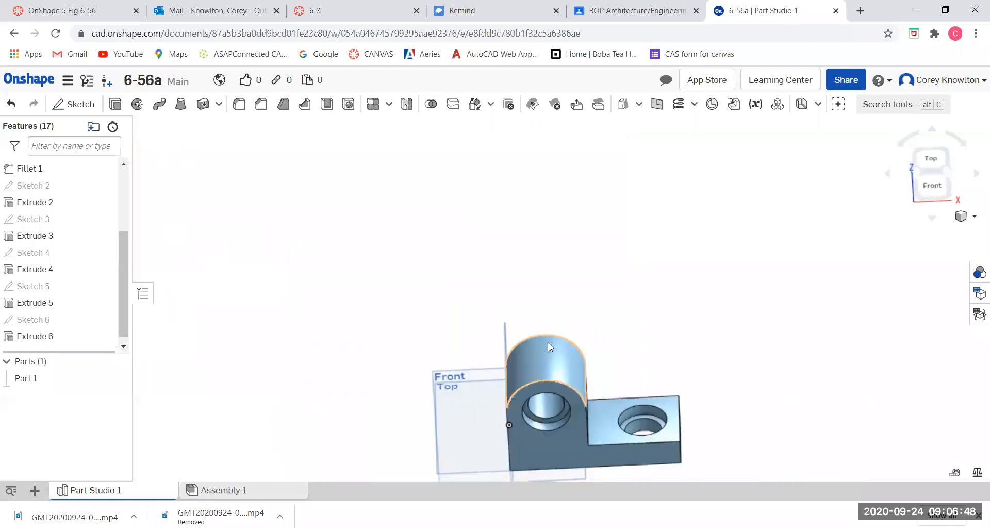
pyautogui.moveTo(610, 466)
pyautogui.mouseDown(button='right')
pyautogui.moveTo(597, 451)
pyautogui.moveTo(590, 466)
pyautogui.mouseUp(button='right')
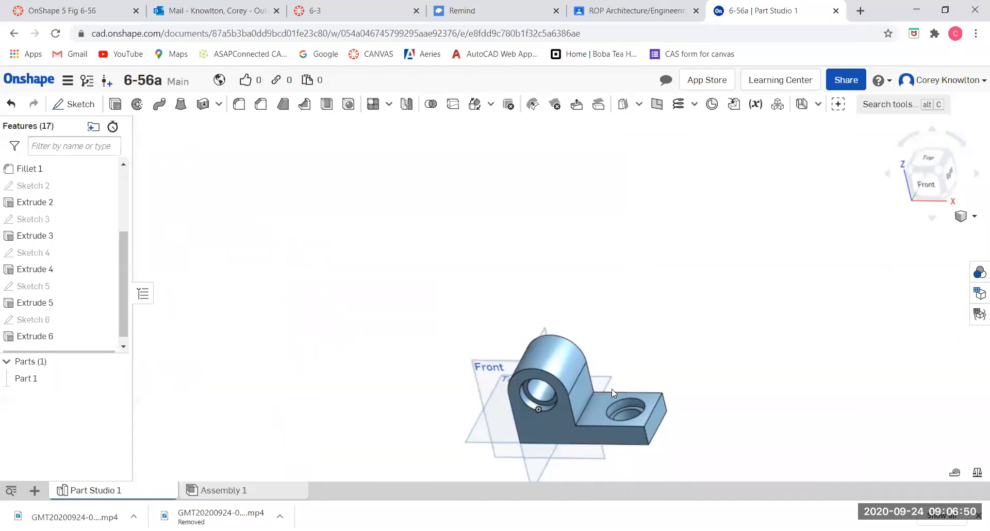
pyautogui.scroll(5, 575, 423)
pyautogui.moveTo(576, 419); pyautogui.dragTo(599, 370, button='right')
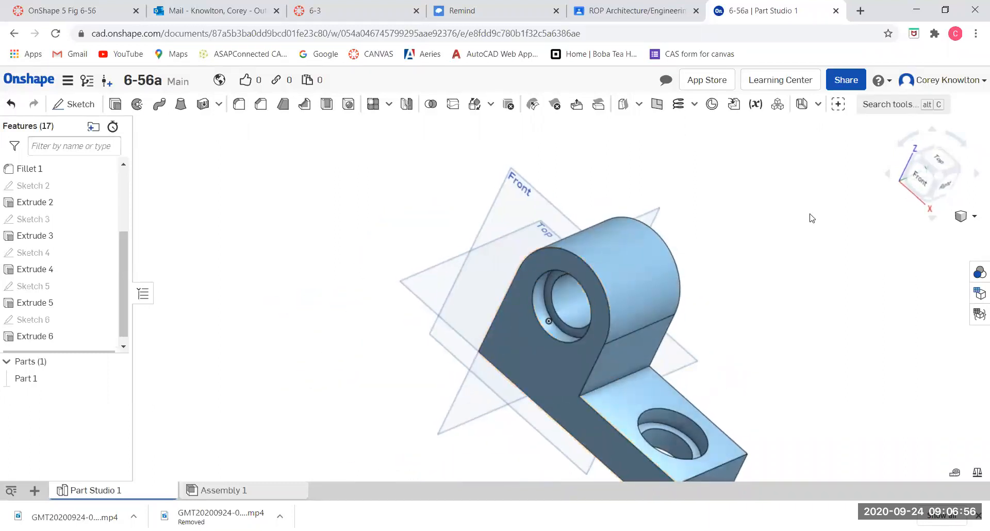
pyautogui.click(936, 175)
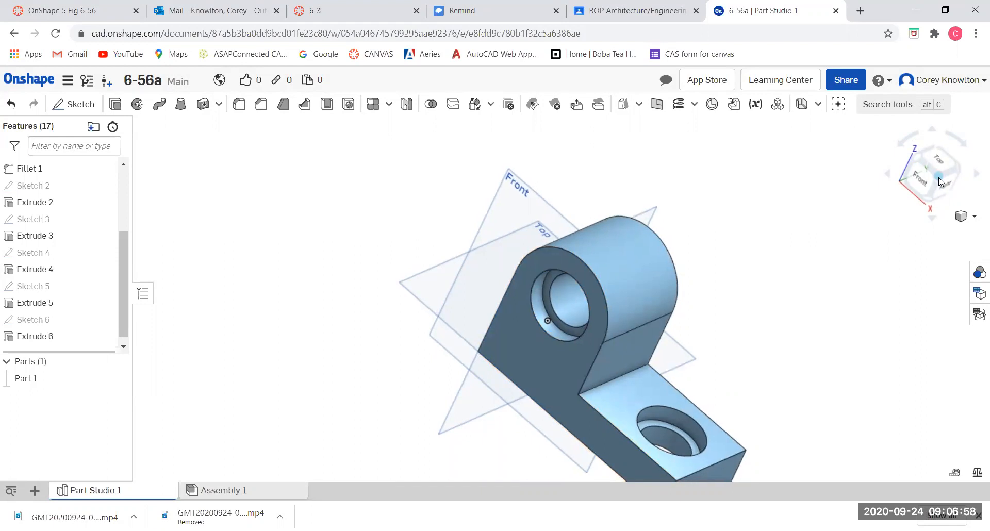
pyautogui.scroll(3, 576, 348)
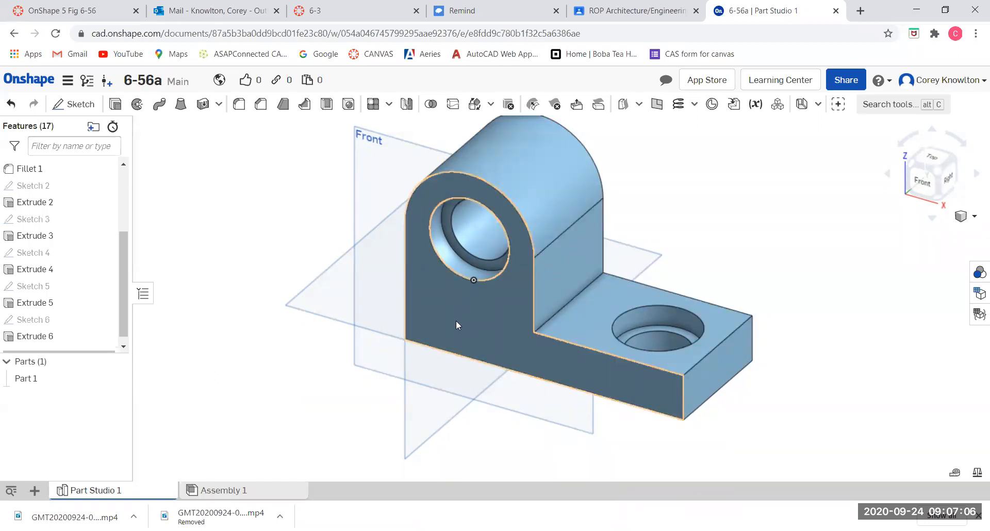
# - Create a drawing from the ANSI_A_INCH.dwt template with no views and place Part 1's front view at 1:3 scale
pyautogui.click(34, 491)
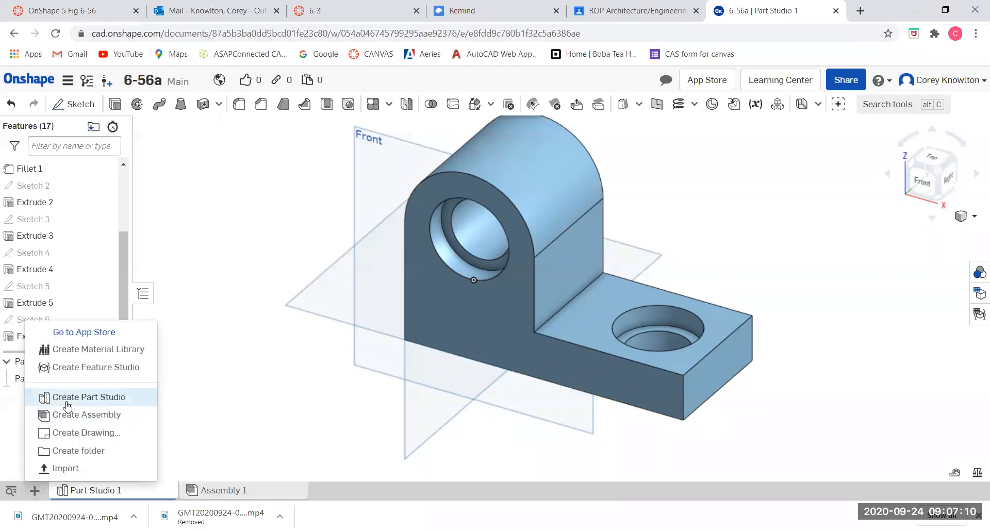
pyautogui.click(94, 435)
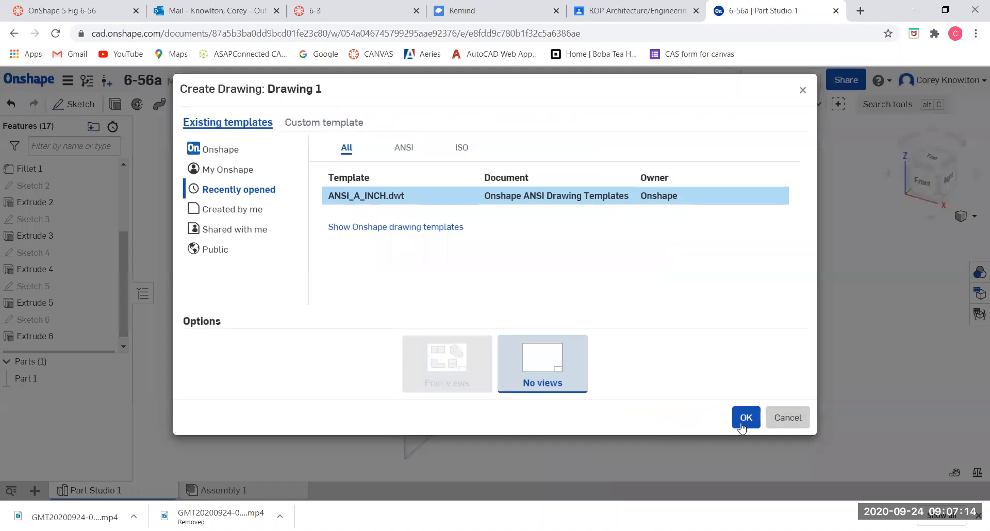
pyautogui.click(746, 421)
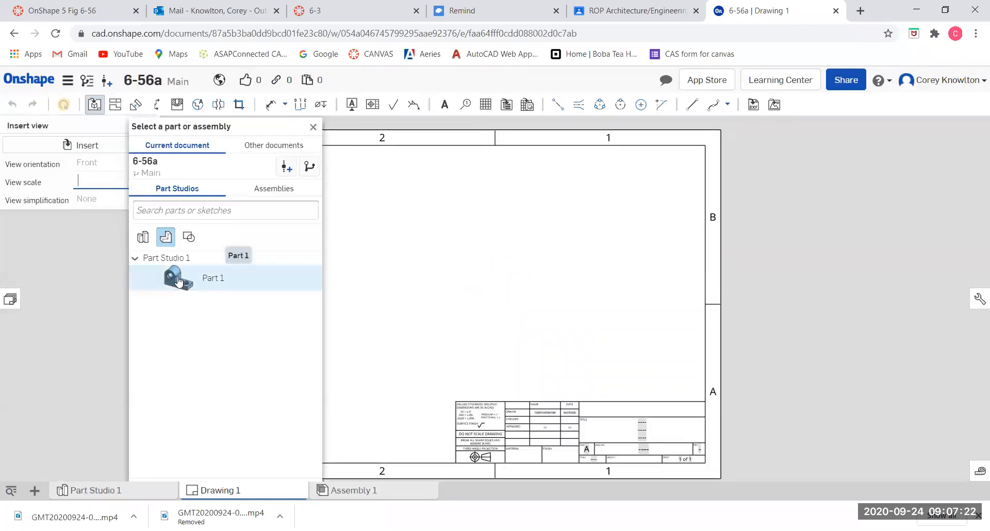
pyautogui.click(179, 281)
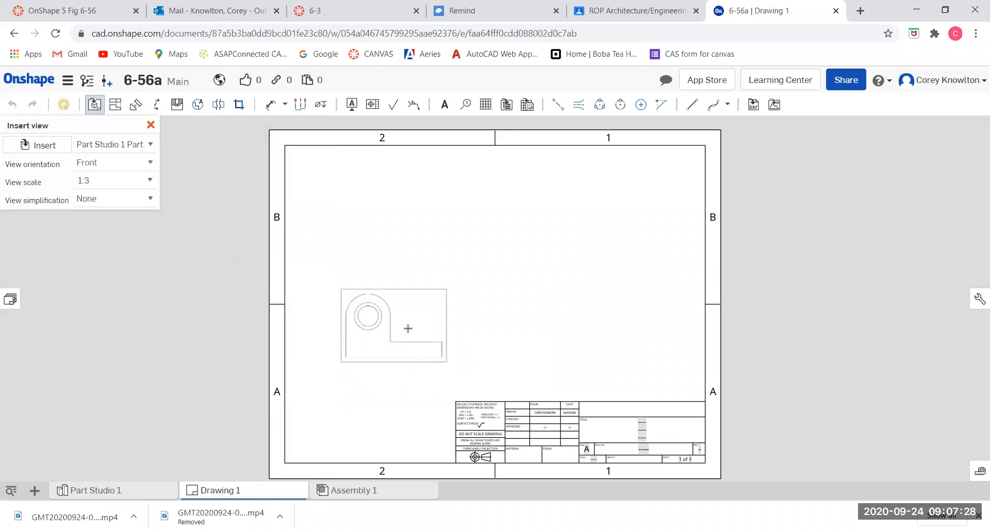
pyautogui.click(407, 326)
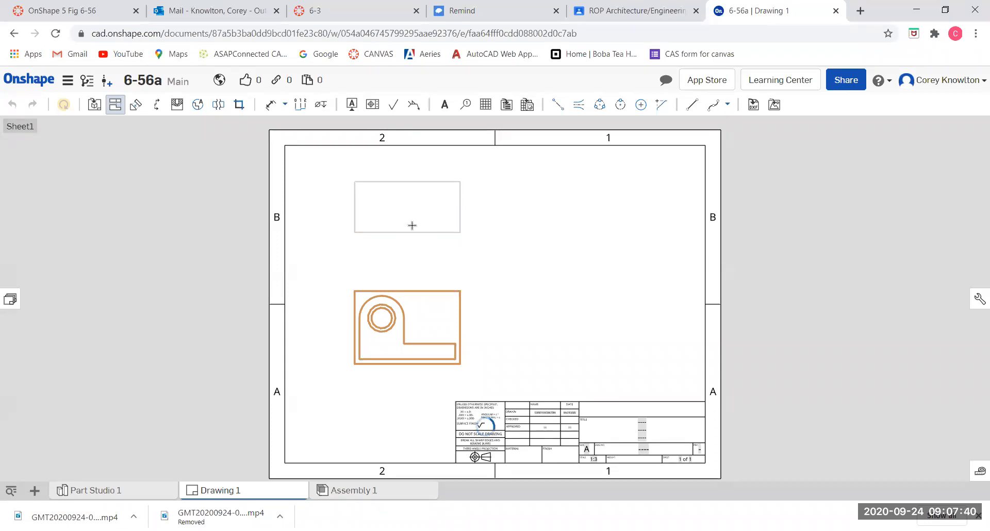
# - Project the top, right-side and isometric views from the front view and place them on the sheet
pyautogui.click(405, 240)
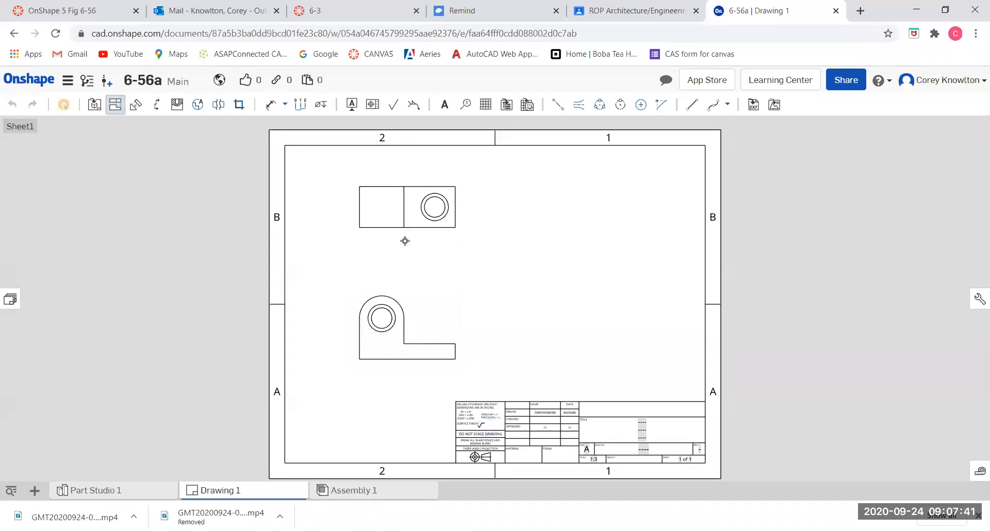
pyautogui.click(386, 344)
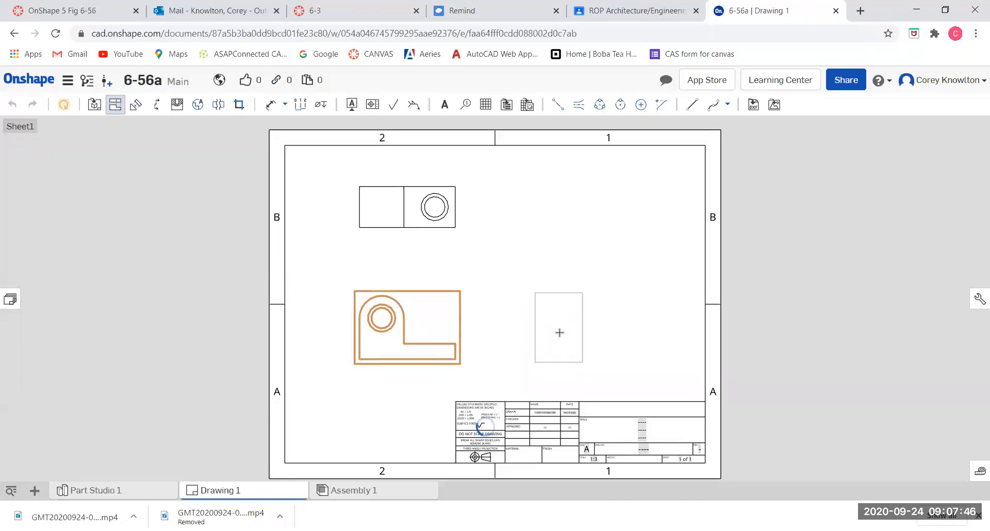
pyautogui.click(559, 333)
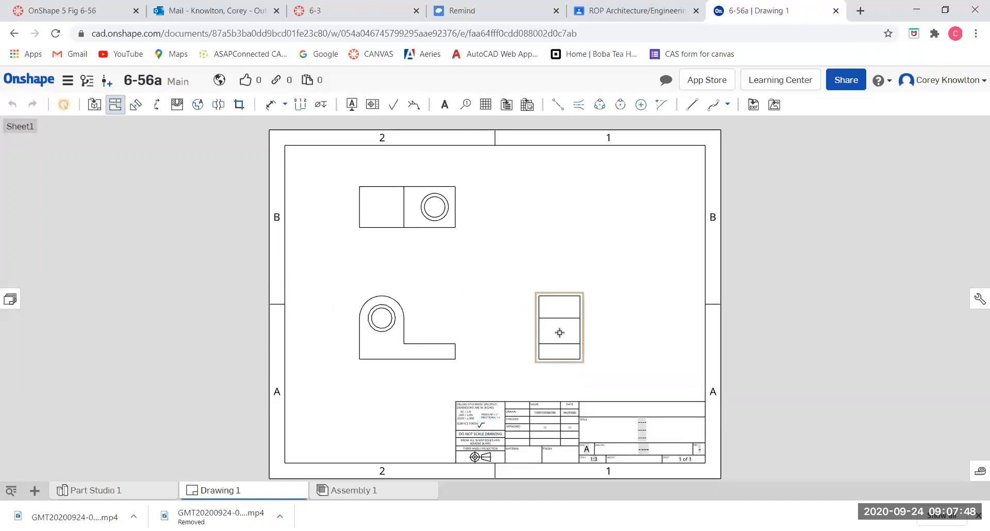
pyautogui.click(417, 335)
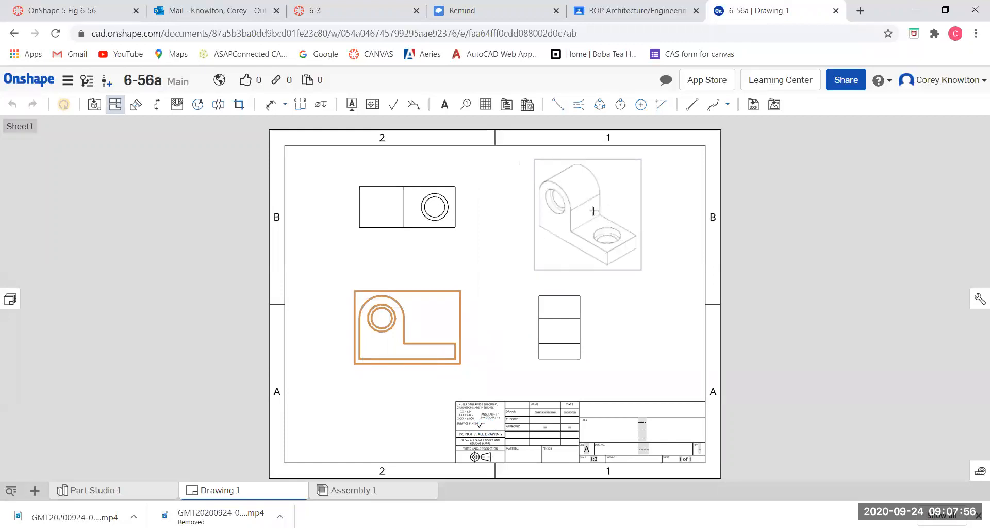
pyautogui.click(595, 209)
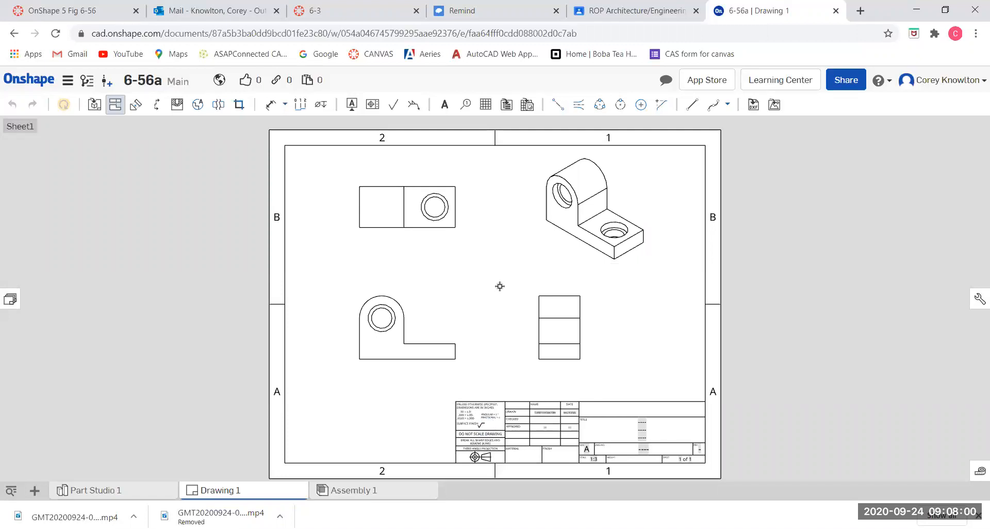
pyautogui.press('Escape')
# - Show hidden lines in the front and top views
pyautogui.moveTo(387, 344); pyautogui.dragTo(385, 343, button='middle')
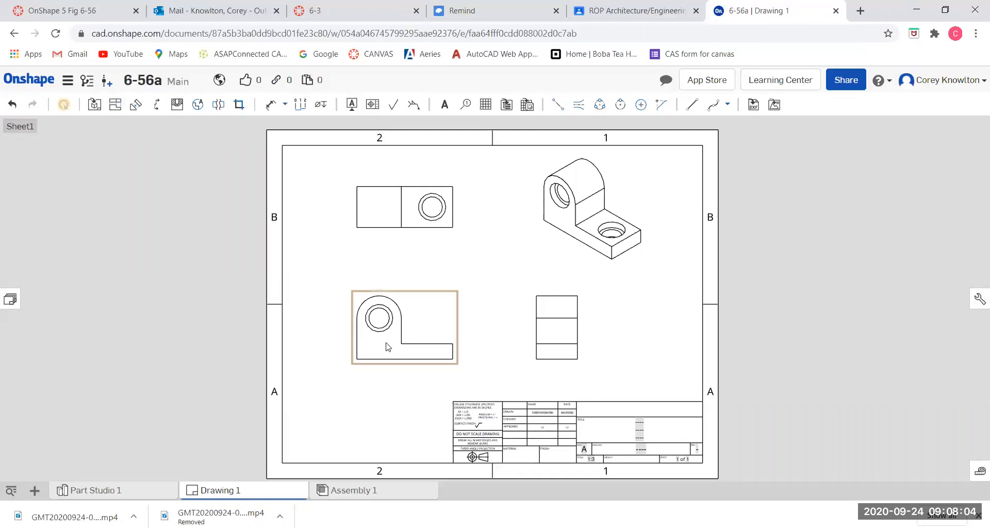
pyautogui.rightClick(375, 364)
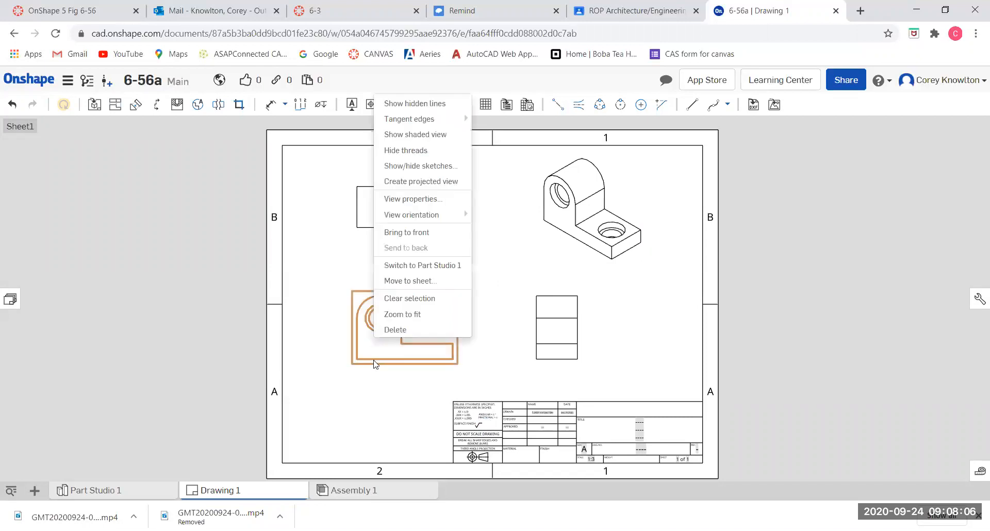
pyautogui.click(435, 105)
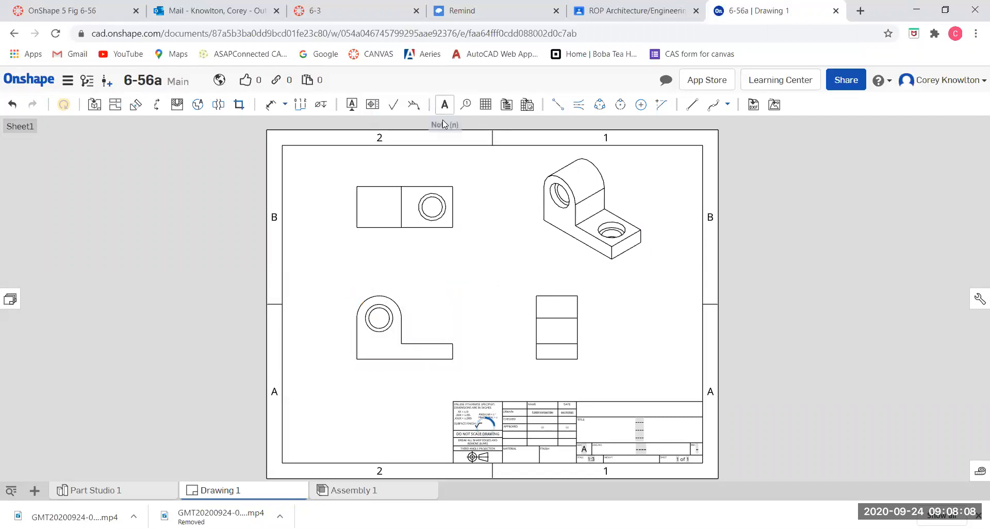
pyautogui.rightClick(415, 230)
pyautogui.click(435, 211)
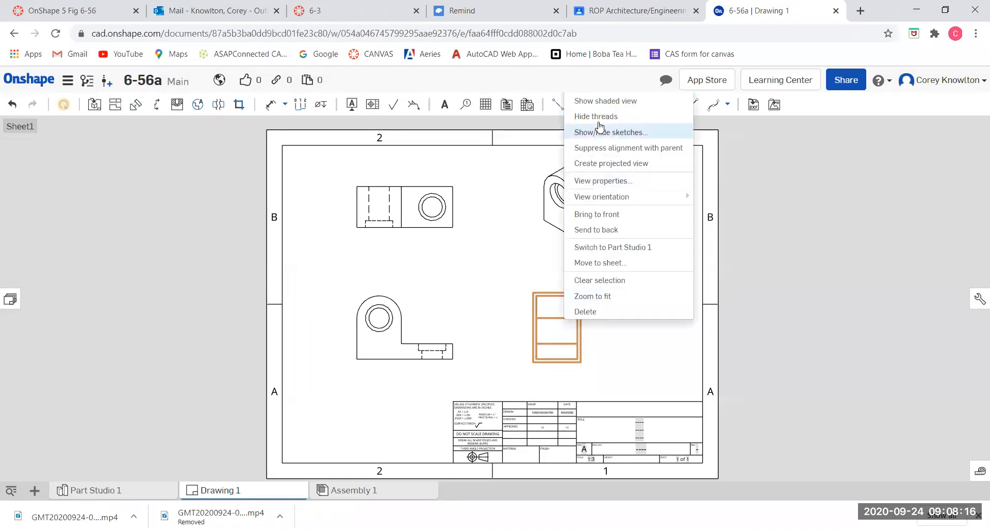
# - Show hidden lines in the right-side view
pyautogui.rightClick(557, 359)
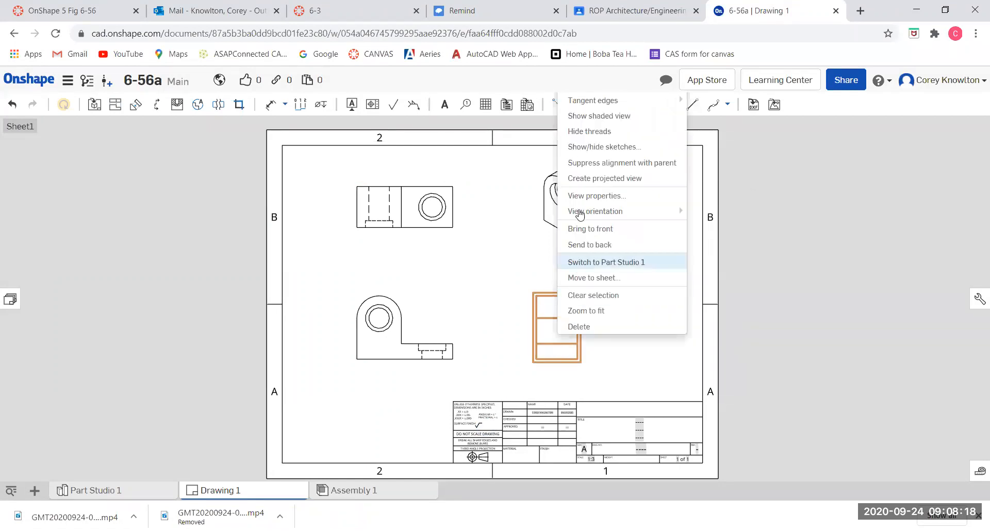
pyautogui.moveTo(571, 414); pyautogui.dragTo(571, 420, button='middle')
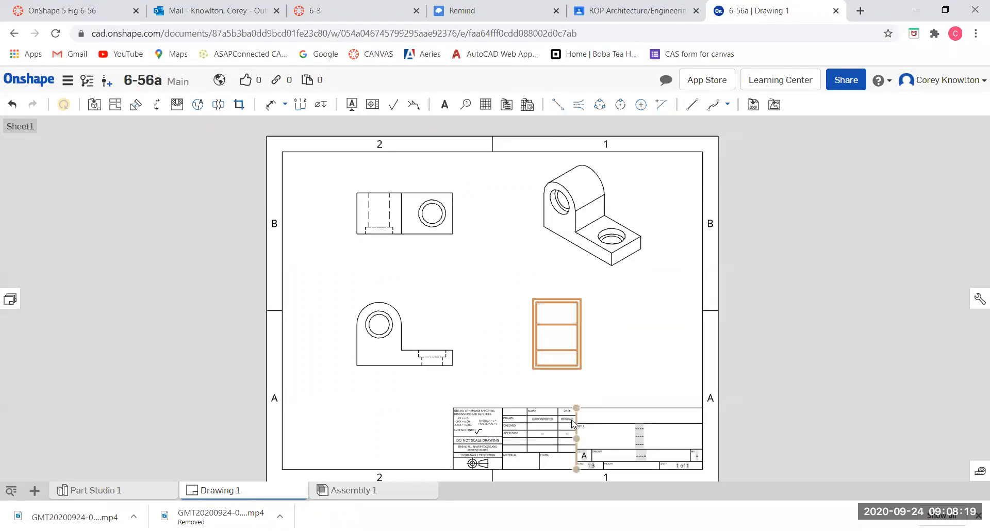
pyautogui.rightClick(560, 366)
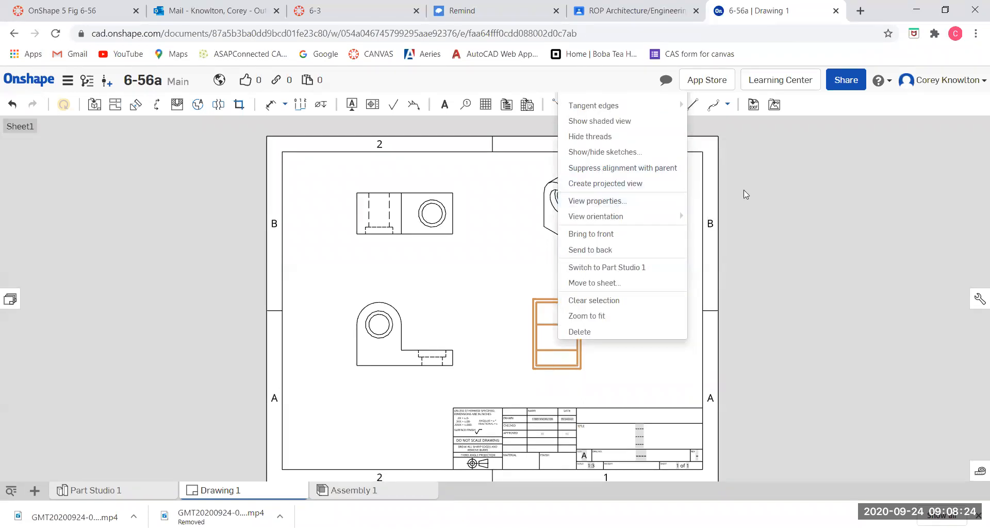
pyautogui.rightClick(568, 368)
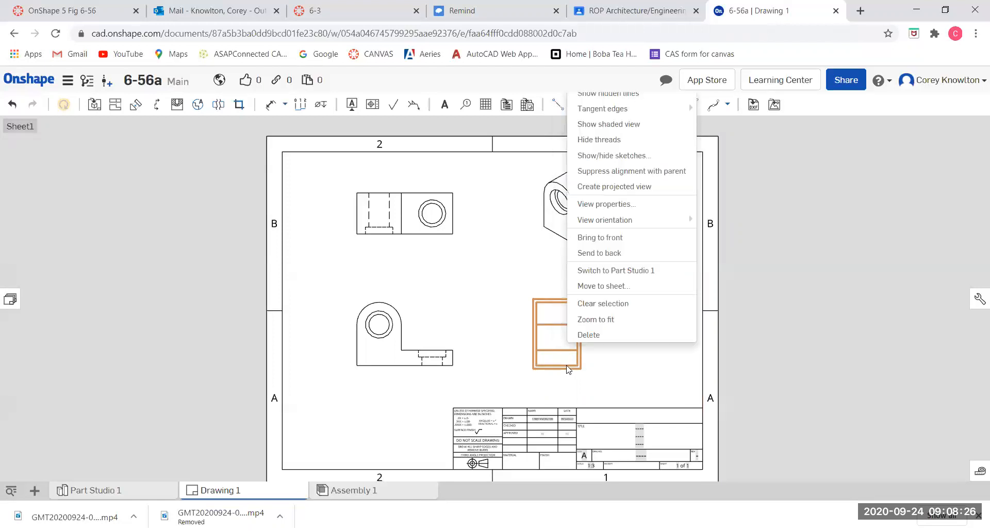
pyautogui.click(618, 97)
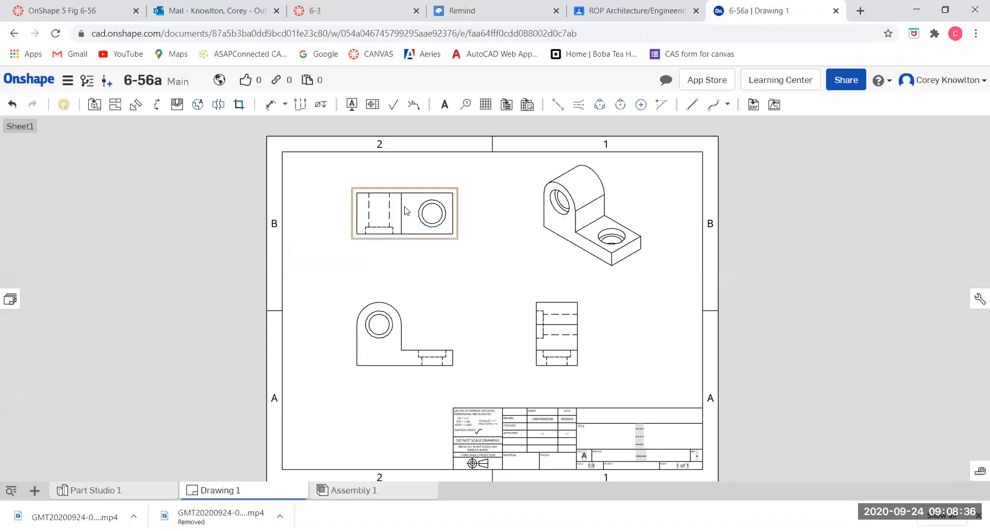
# - Add edge-to-edge centerlines through the shaft hole's hidden edges in the top and right-side views
pyautogui.scroll(3, 380, 202)
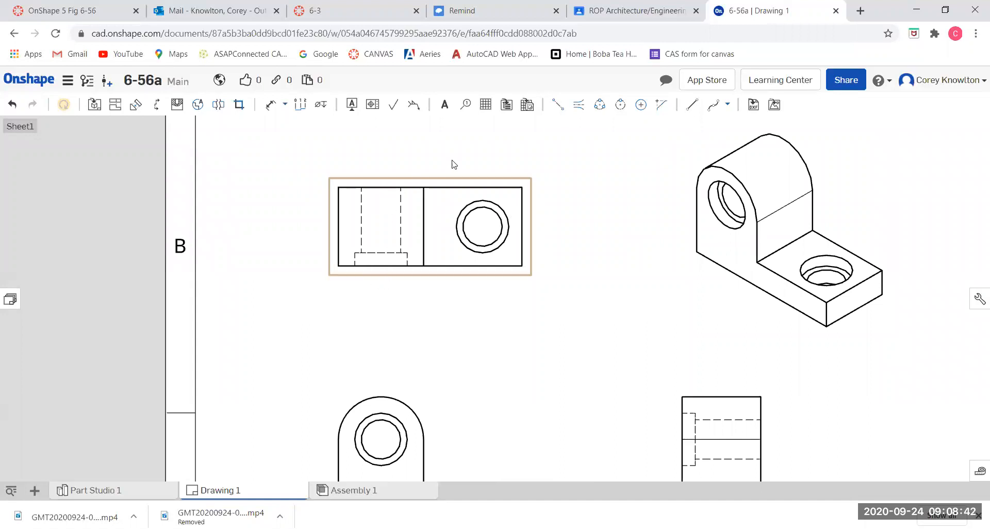
pyautogui.click(579, 107)
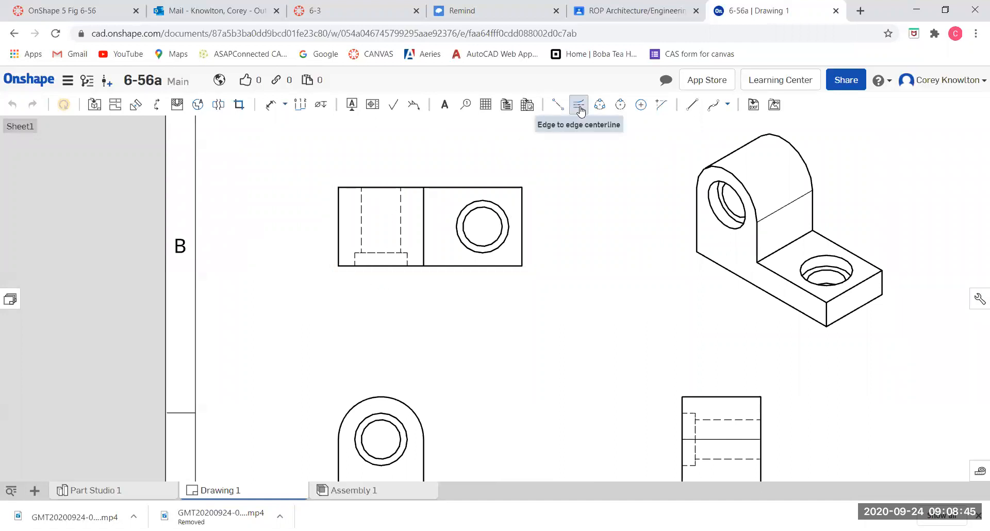
pyautogui.click(400, 219)
pyautogui.click(361, 221)
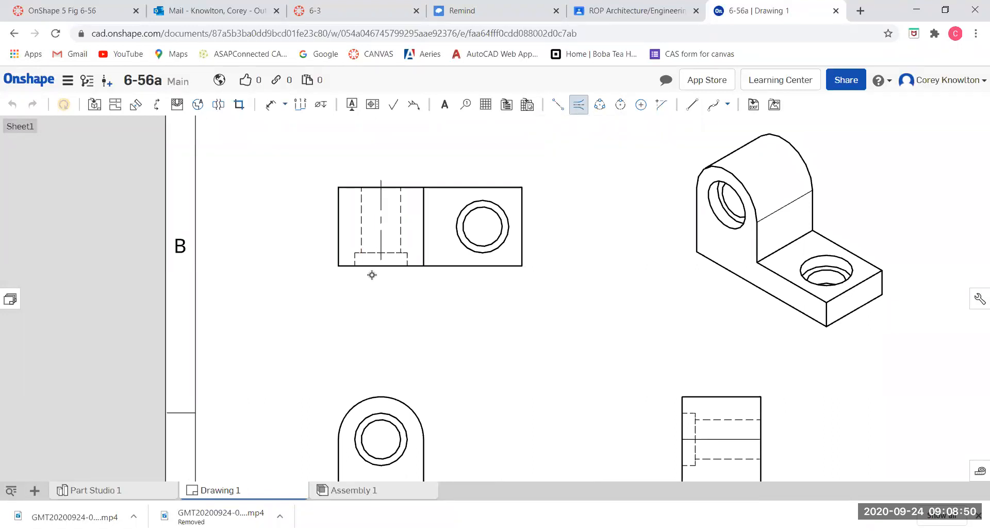
pyautogui.click(715, 419)
pyautogui.click(724, 458)
# - Add edge-to-edge centerlines through the base counterbore's hidden edges in the right-side and front views
pyautogui.scroll(-3, 618, 363)
pyautogui.moveTo(661, 397); pyautogui.dragTo(657, 330, button='middle')
pyautogui.scroll(3, 671, 369)
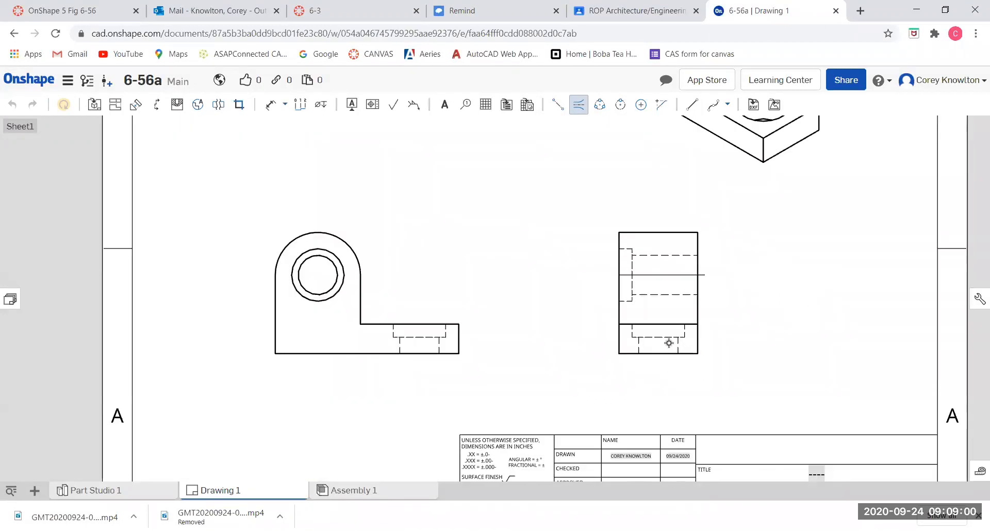
pyautogui.click(686, 332)
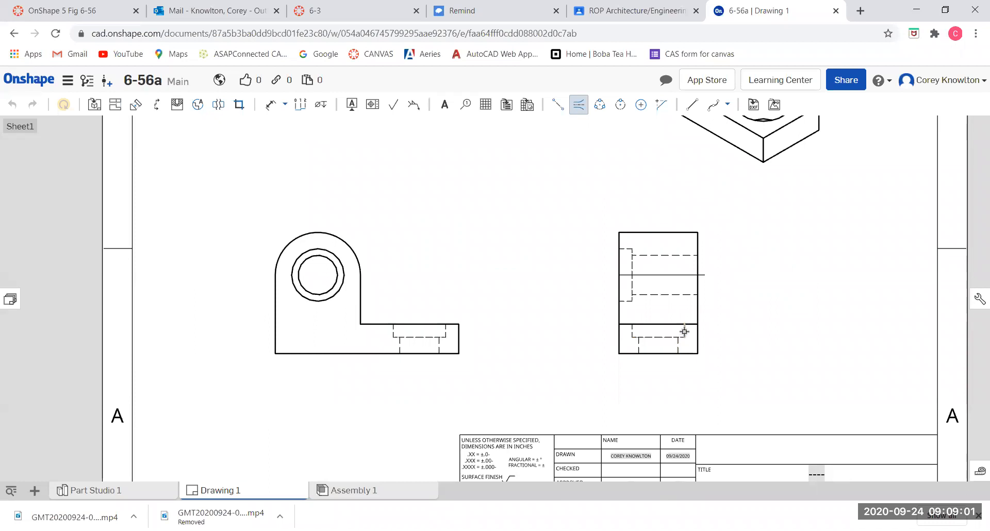
pyautogui.click(630, 331)
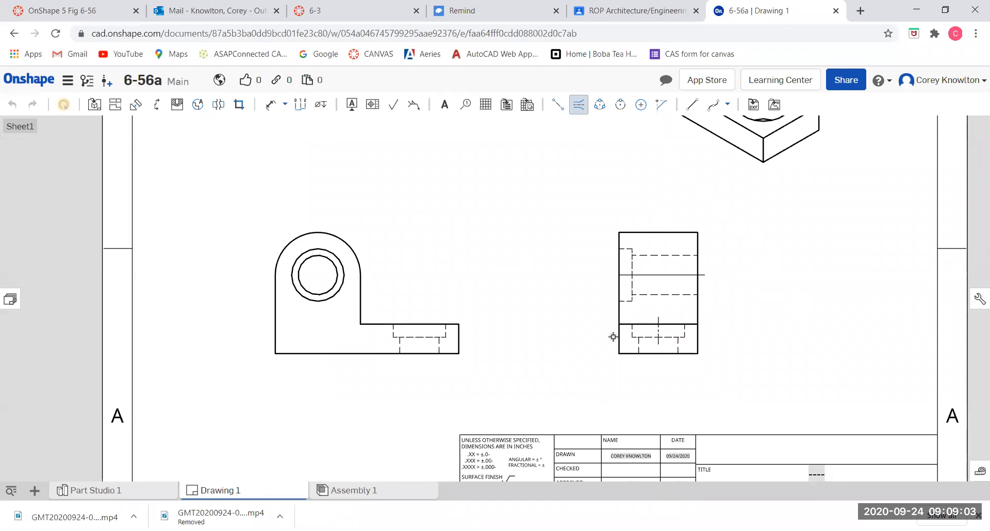
pyautogui.click(445, 331)
pyautogui.press('Escape')
# - Extend the base hole centerlines below the bottom edge in the front and right-side views
pyautogui.click(420, 317)
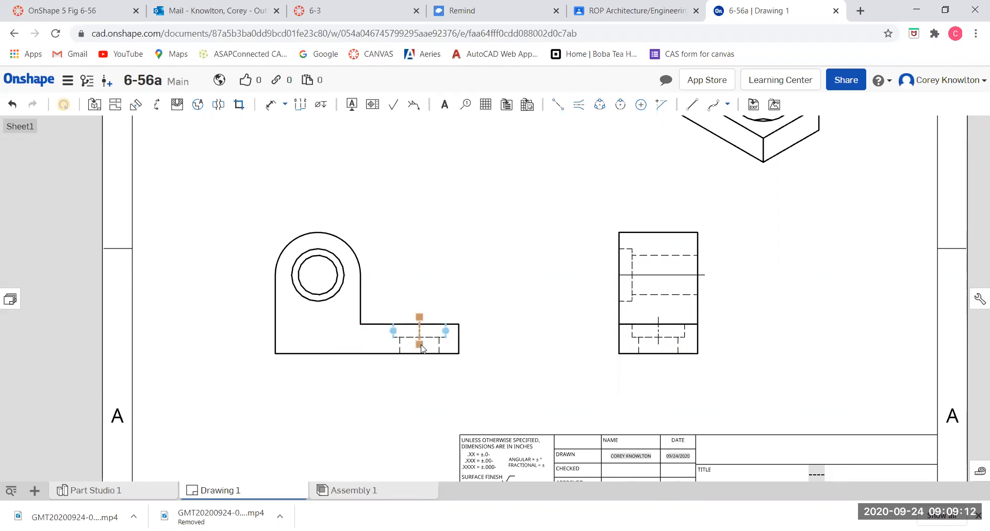
pyautogui.moveTo(419, 345); pyautogui.dragTo(419, 366)
pyautogui.moveTo(658, 344); pyautogui.dragTo(658, 361)
pyautogui.moveTo(659, 365); pyautogui.dragTo(659, 365)
pyautogui.scroll(-2, 590, 320)
pyautogui.click(557, 304)
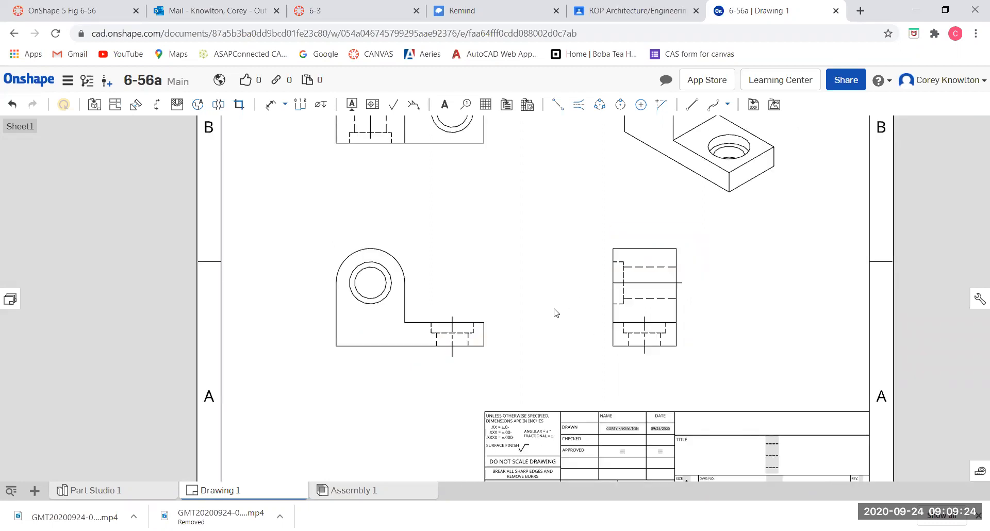
# - Extend the shaft hole centerline past the counterbored edge in the top view
pyautogui.scroll(-3, 552, 309)
pyautogui.scroll(3, 447, 192)
pyautogui.click(420, 188)
pyautogui.moveTo(419, 213); pyautogui.dragTo(416, 235)
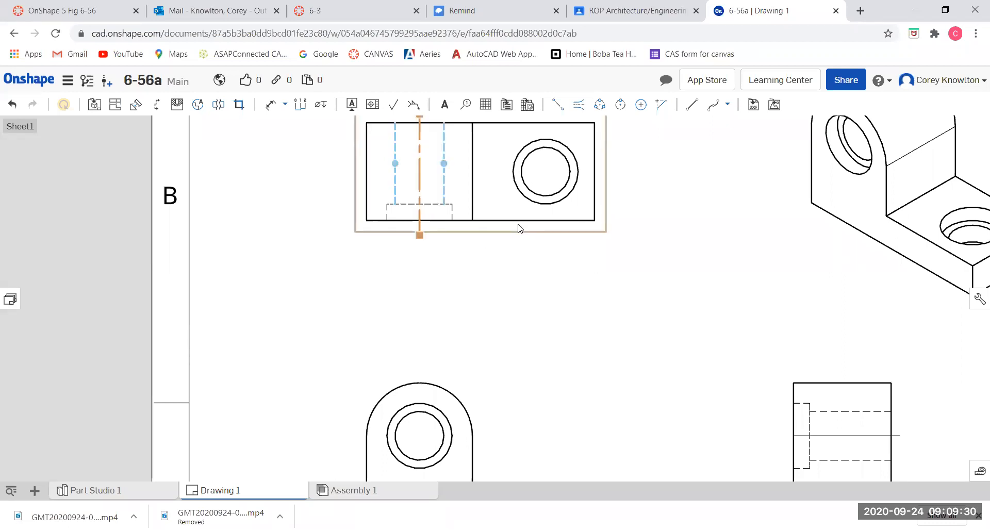
pyautogui.scroll(-3, 506, 227)
pyautogui.press('Escape')
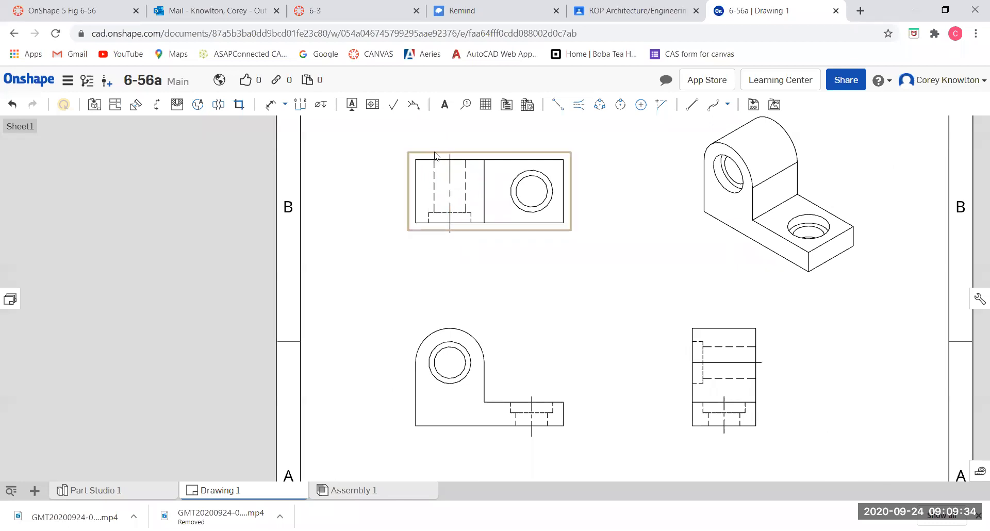
pyautogui.click(450, 216)
pyautogui.press('Escape')
# - Extend both ends of the horizontal shaft hole centerline past the outline of the right-side view
pyautogui.click(766, 365)
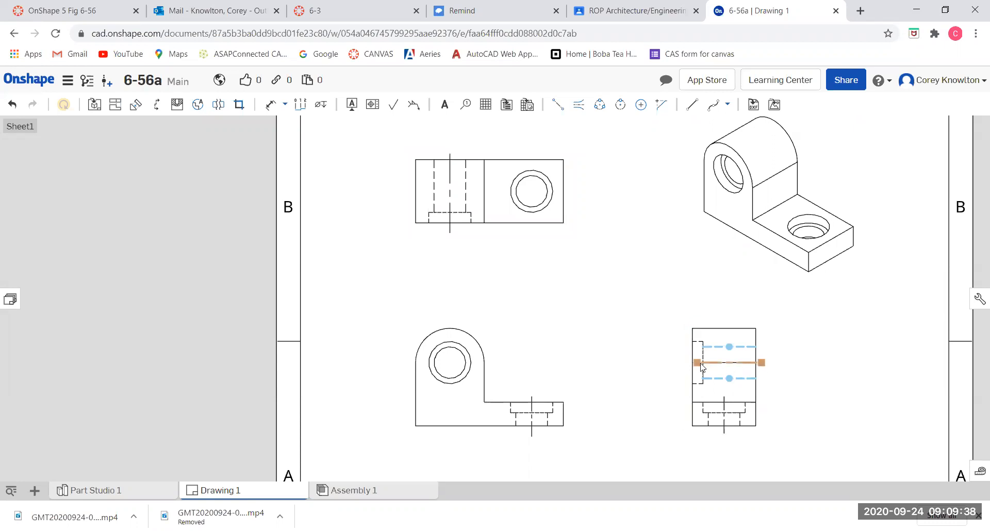
pyautogui.moveTo(695, 363); pyautogui.dragTo(684, 362)
pyautogui.click(828, 349)
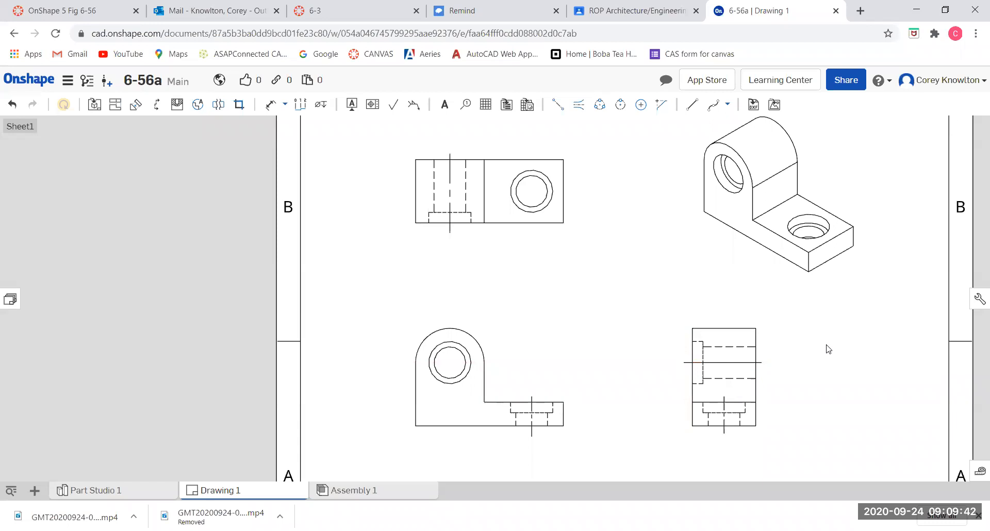
pyautogui.scroll(4, 776, 370)
pyautogui.click(741, 361)
pyautogui.moveTo(745, 360); pyautogui.dragTo(756, 360)
pyautogui.rightClick(758, 360)
pyautogui.click(808, 298)
pyautogui.scroll(-3, 776, 309)
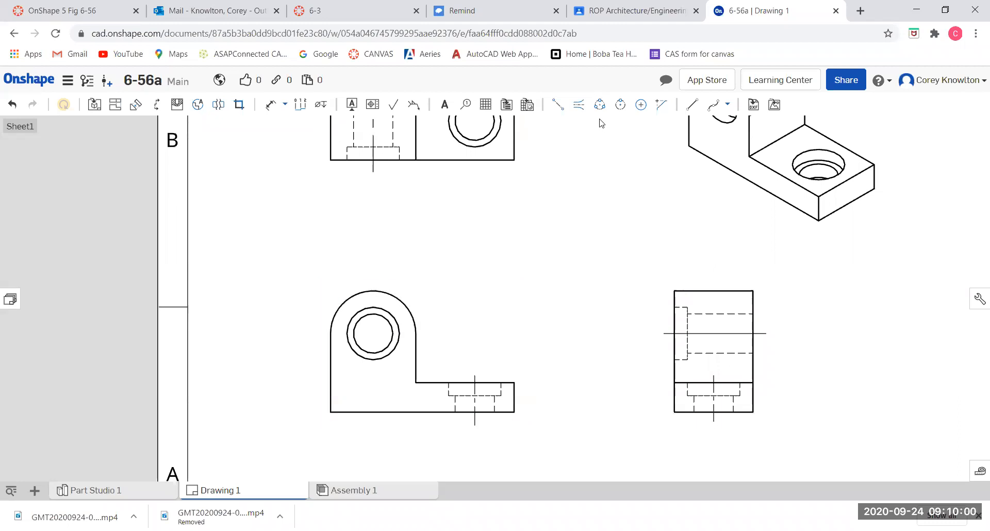
# - Add horizontal and vertical two-point centerlines across the rounded end and its hole in the front view
pyautogui.click(557, 106)
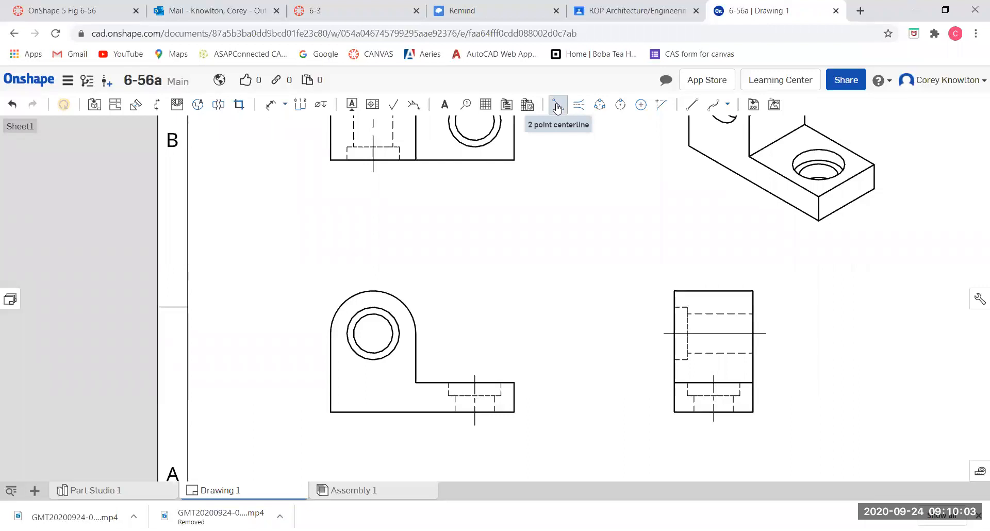
pyautogui.click(415, 333)
pyautogui.click(331, 333)
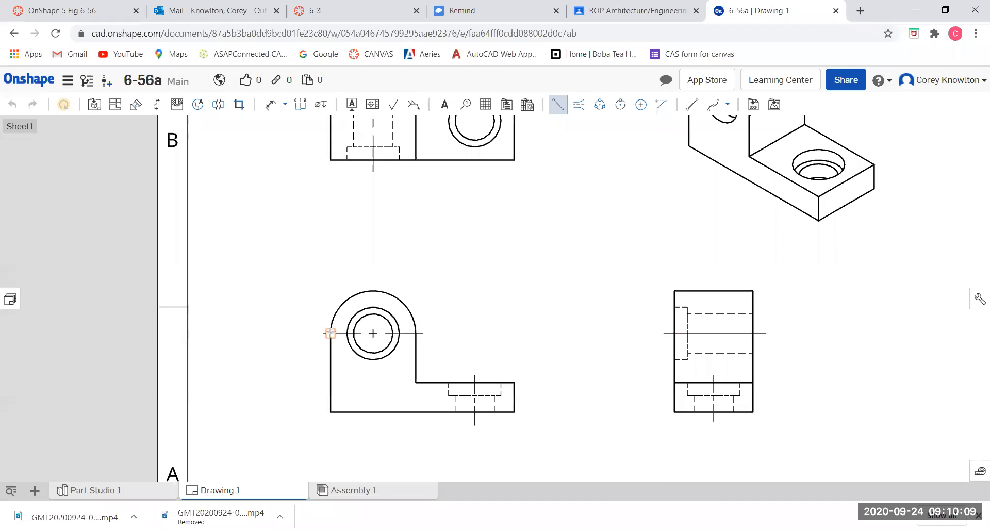
pyautogui.click(373, 291)
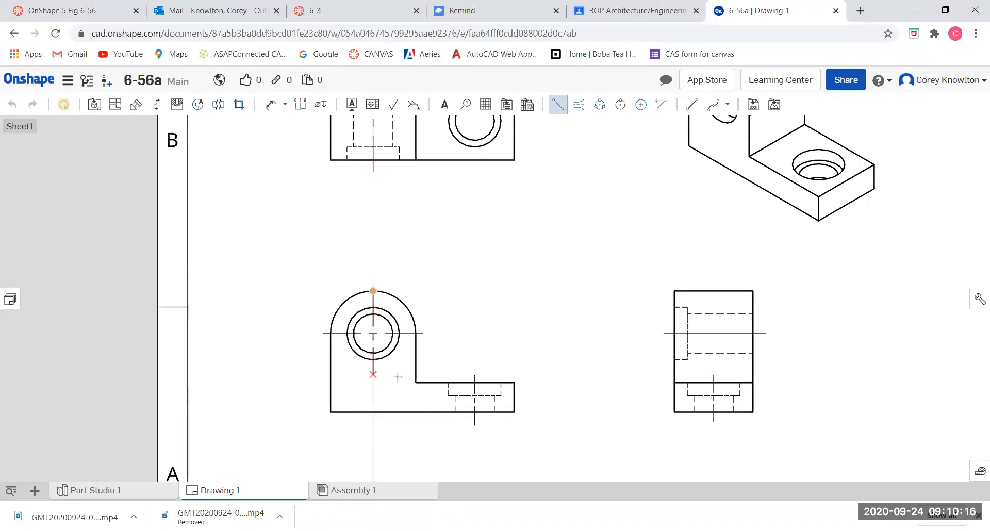
pyautogui.click(374, 359)
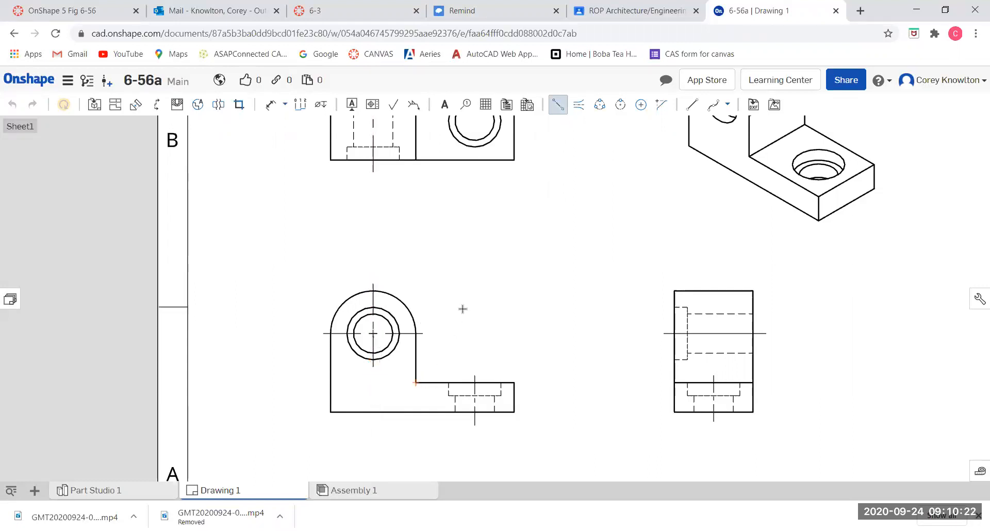
# - Lengthen the front view's vertical centerline farther below the shaft hole
pyautogui.press('Escape')
pyautogui.click(374, 364)
pyautogui.moveTo(373, 369); pyautogui.dragTo(373, 384)
pyautogui.click(463, 322)
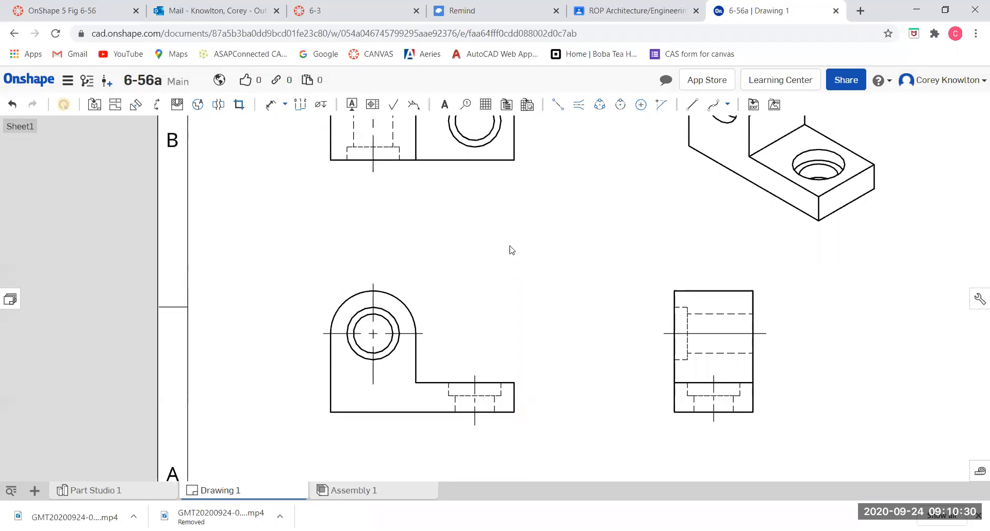
# - Add crossing two-point centerlines through the circular base hole in the top view
pyautogui.scroll(3, 566, 245)
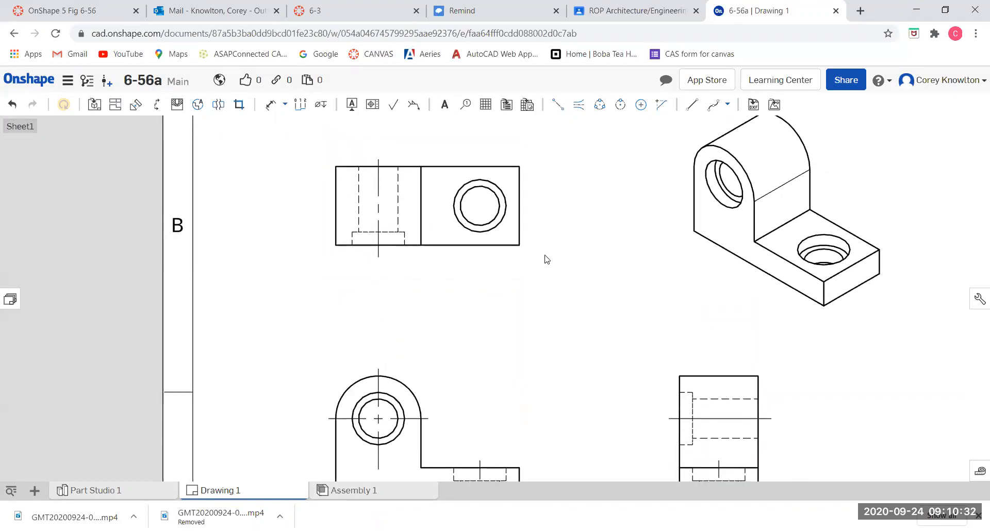
pyautogui.click(557, 106)
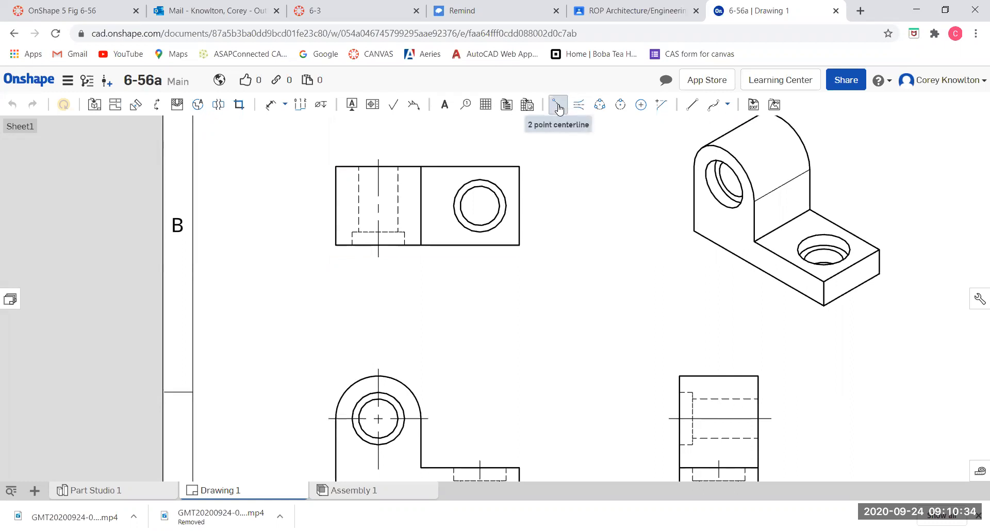
pyautogui.click(507, 206)
pyautogui.click(452, 205)
pyautogui.click(480, 180)
pyautogui.click(480, 230)
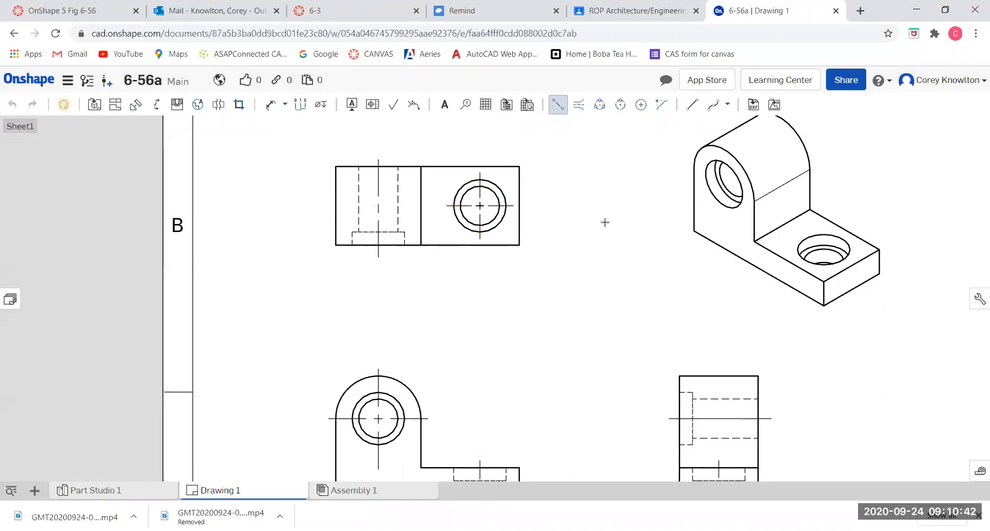
pyautogui.press('Escape')
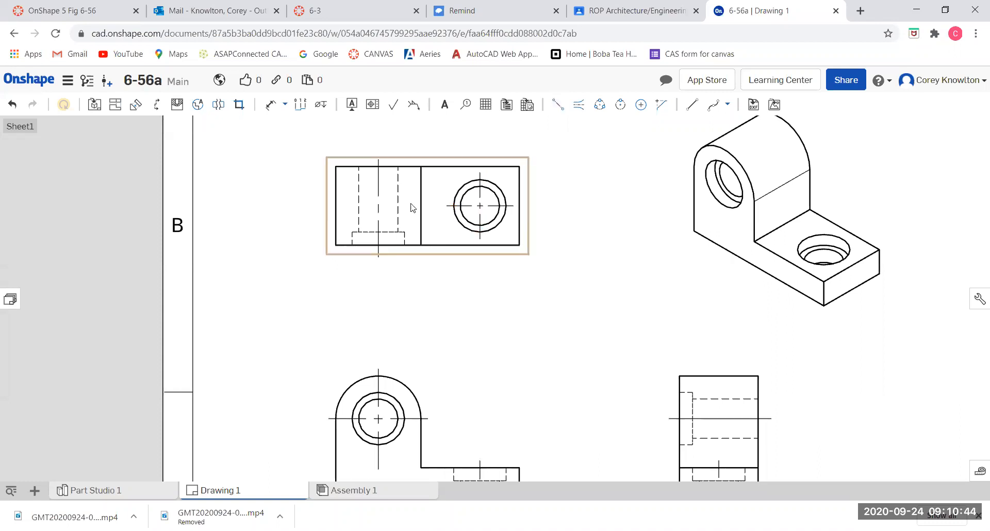
# - Move the drafter's name note into the empty title block cell above the title and widen its text box
pyautogui.scroll(-2, 548, 322)
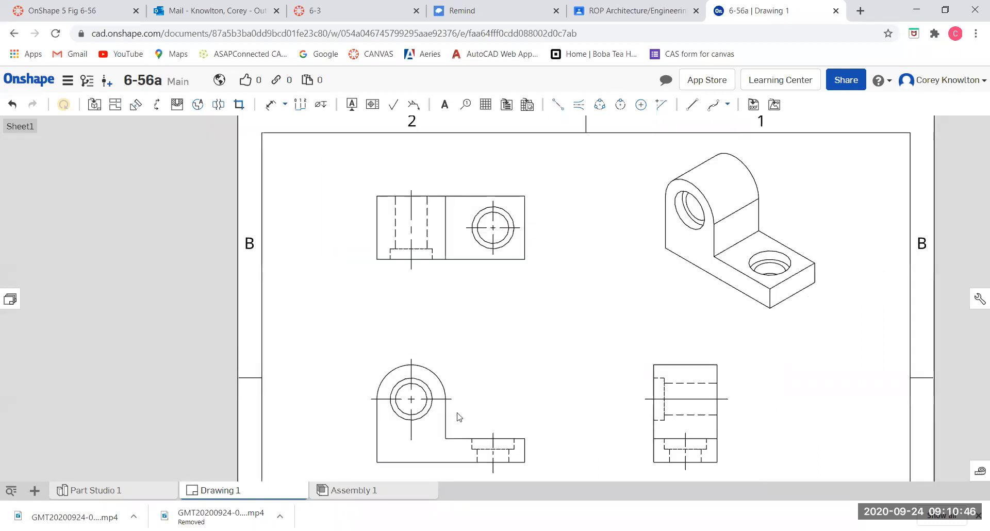
pyautogui.scroll(-3, 592, 361)
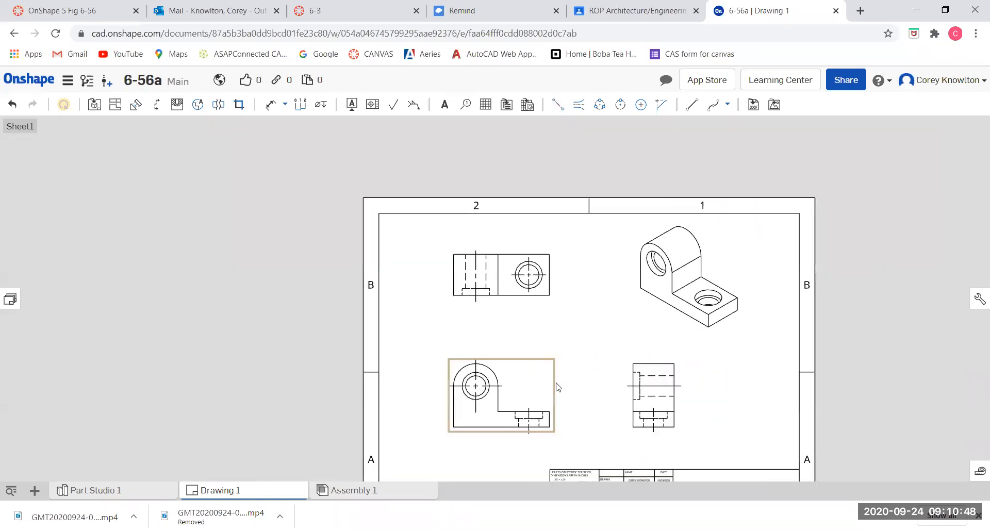
pyautogui.scroll(2, 571, 343)
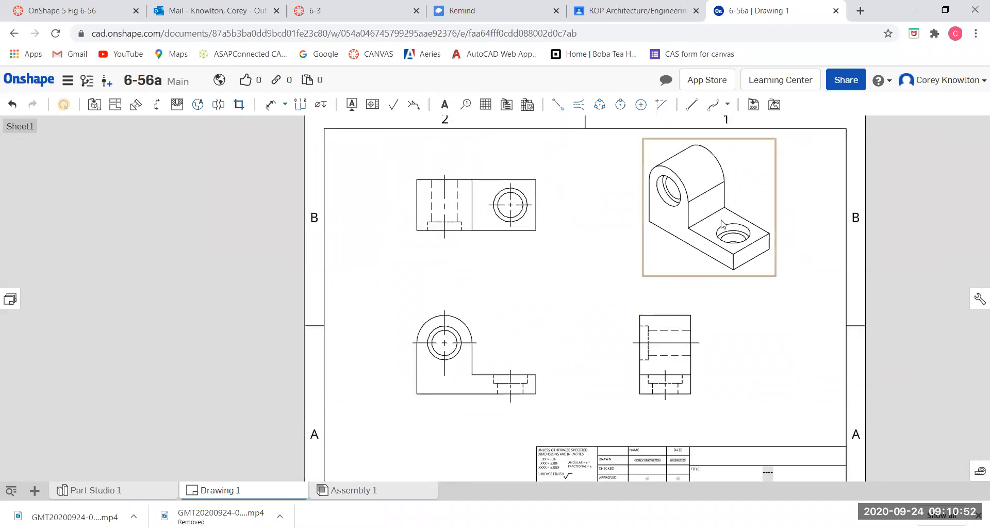
pyautogui.moveTo(743, 312); pyautogui.dragTo(742, 303, button='middle')
pyautogui.moveTo(767, 358); pyautogui.dragTo(746, 249, button='middle')
pyautogui.scroll(3, 701, 402)
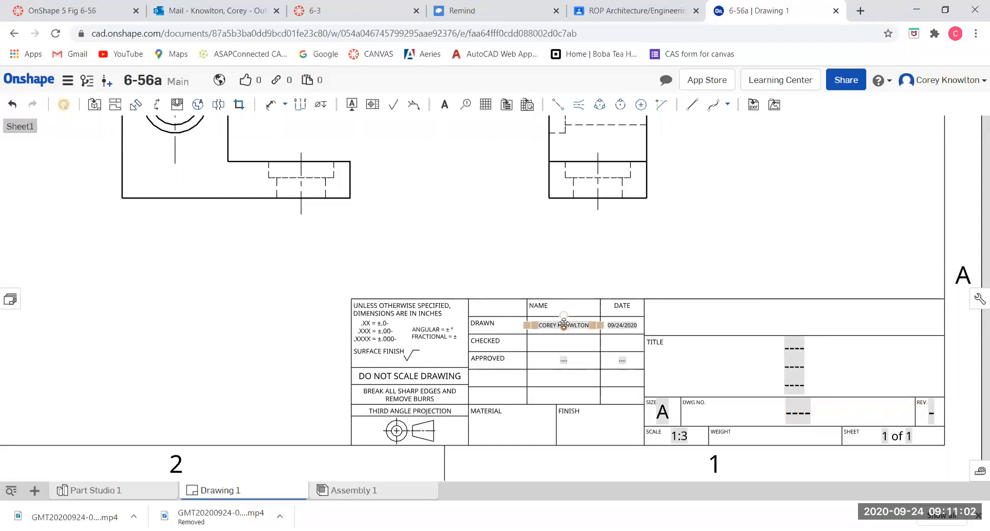
pyautogui.moveTo(563, 323)
pyautogui.mouseDown()
pyautogui.moveTo(661, 216)
pyautogui.moveTo(779, 242)
pyautogui.moveTo(779, 330)
pyautogui.moveTo(789, 329)
pyautogui.mouseUp()
pyautogui.moveTo(699, 314); pyautogui.dragTo(665, 315)
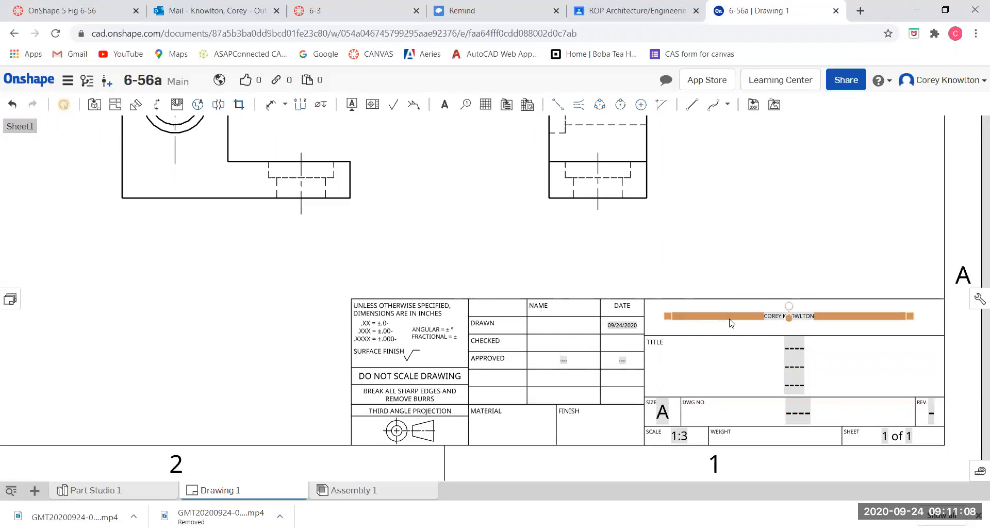
# - Set the drafter's name note to a text height of 0.1200
pyautogui.doubleClick(772, 319)
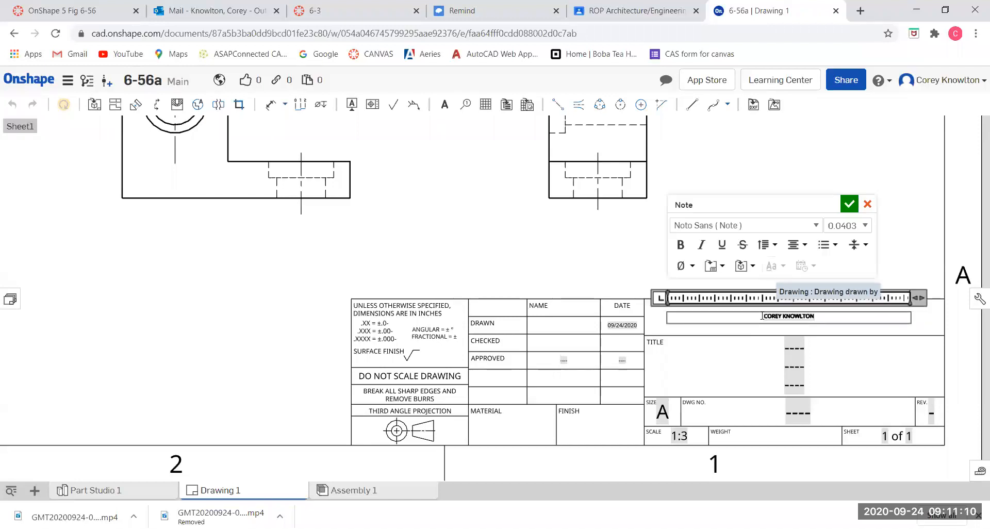
pyautogui.click(815, 314)
pyautogui.tripleClick(816, 313)
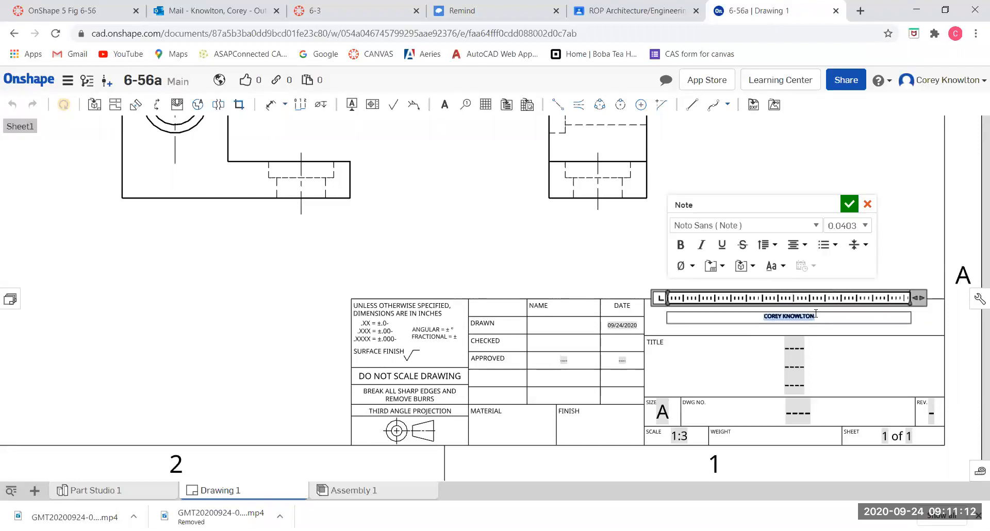
pyautogui.click(865, 225)
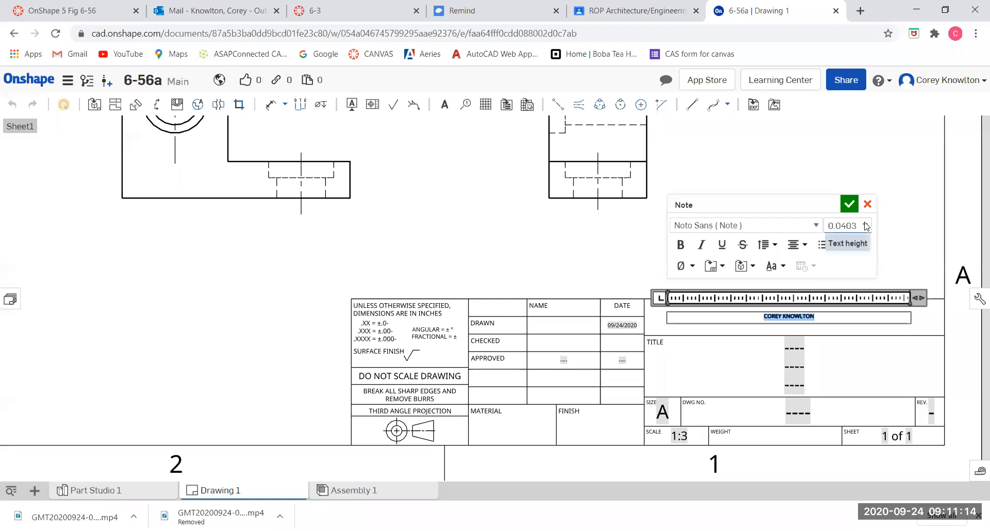
pyautogui.click(860, 241)
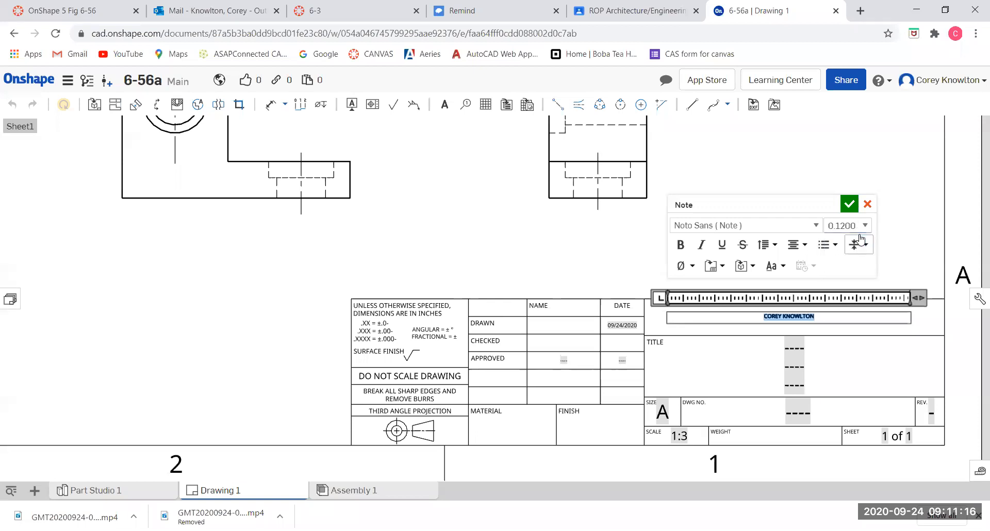
pyautogui.click(849, 204)
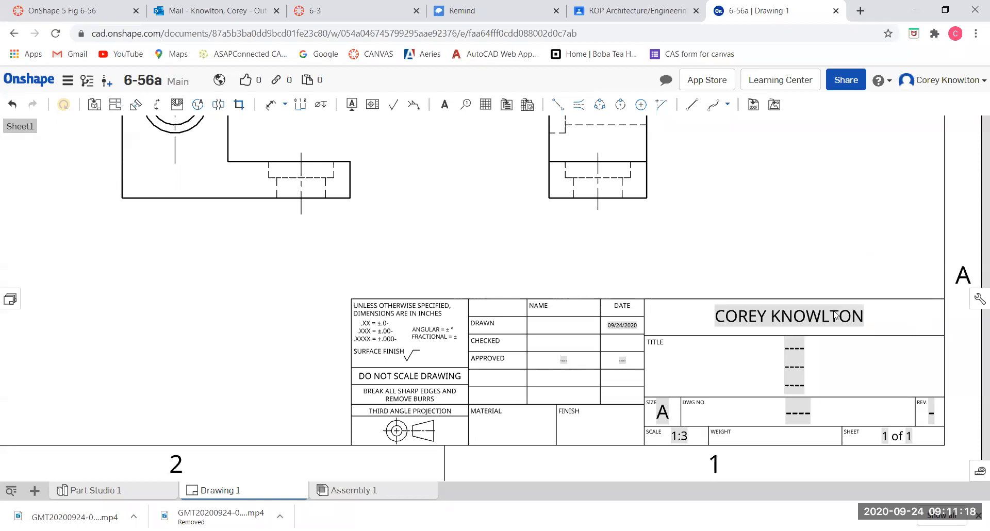
# - Open the middle placeholder line of the title block's title cell for editing and select its text
pyautogui.click(798, 372)
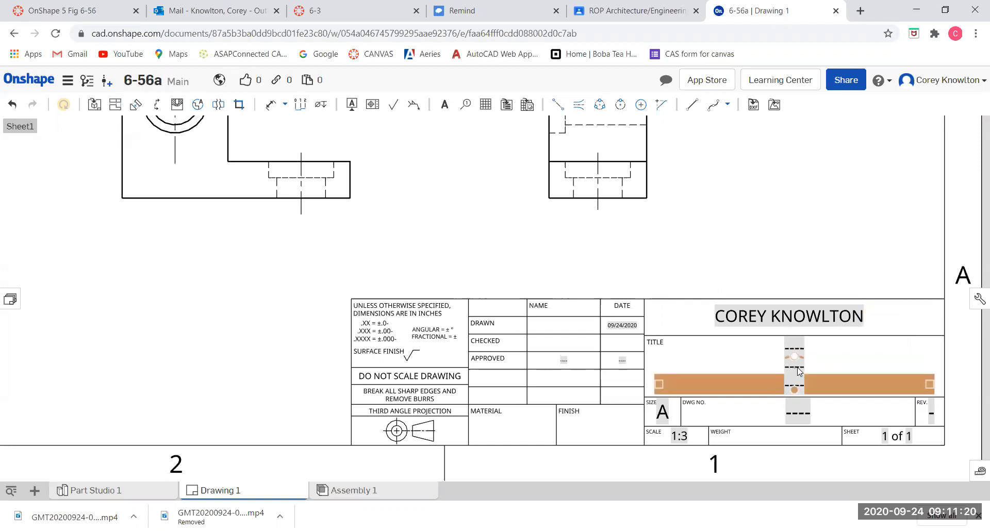
pyautogui.click(809, 361)
pyautogui.click(809, 352)
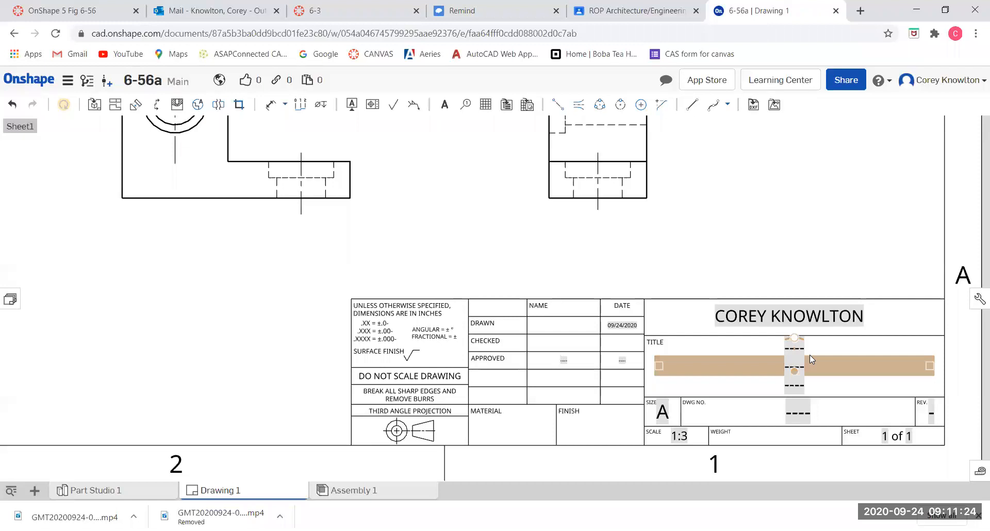
pyautogui.doubleClick(801, 363)
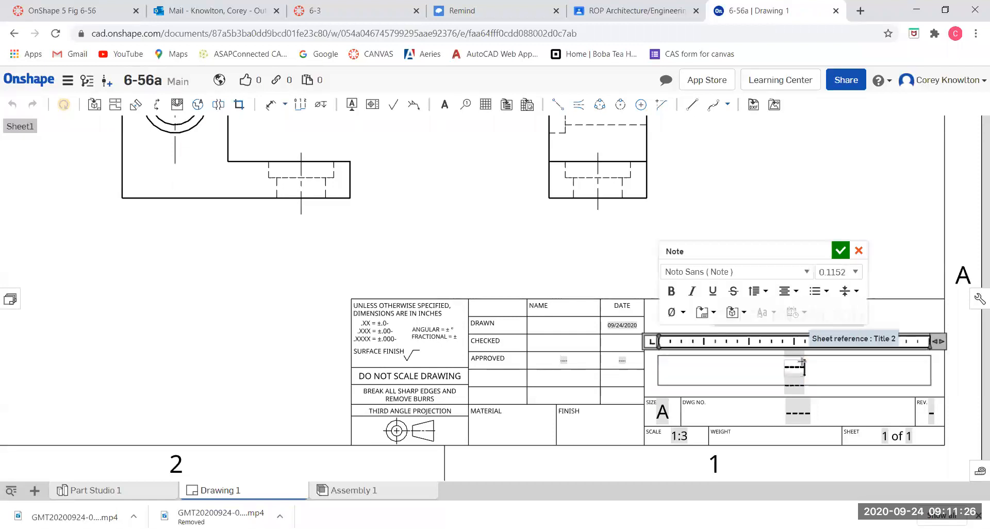
pyautogui.click(802, 365)
pyautogui.click(803, 365)
pyautogui.click(804, 365)
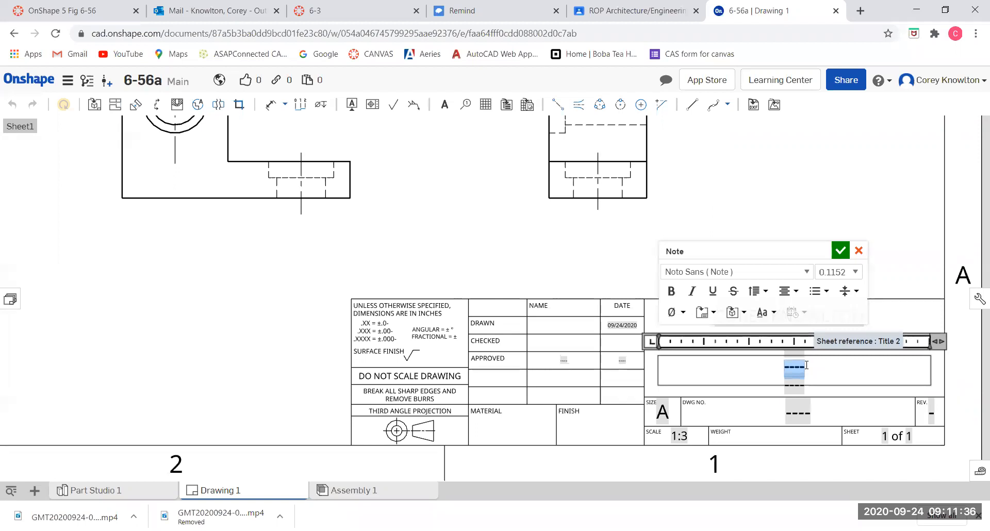
pyautogui.write('6-')
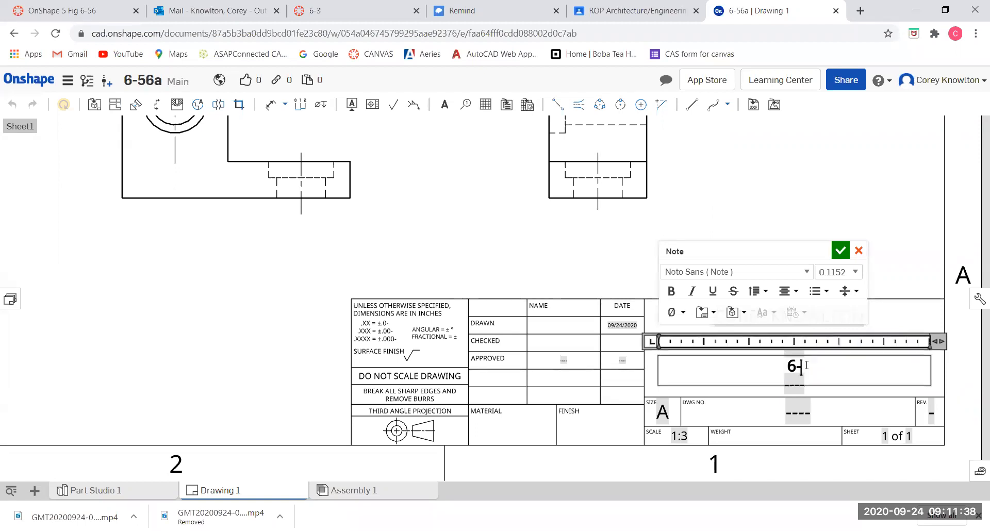
pyautogui.write('56')
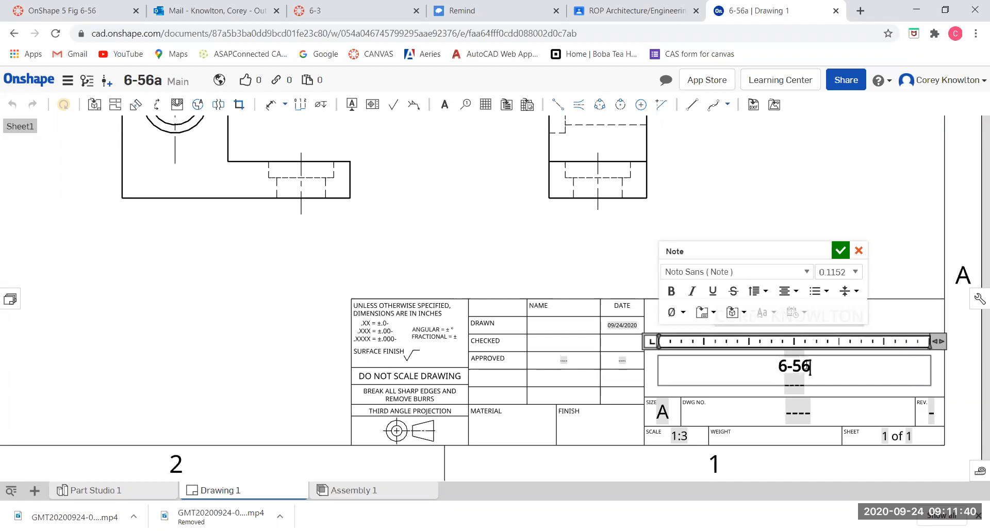
pyautogui.press('BackSpace')
pyautogui.press('BackSpace')
pyautogui.press('BackSpace')
pyautogui.press('BackSpace')
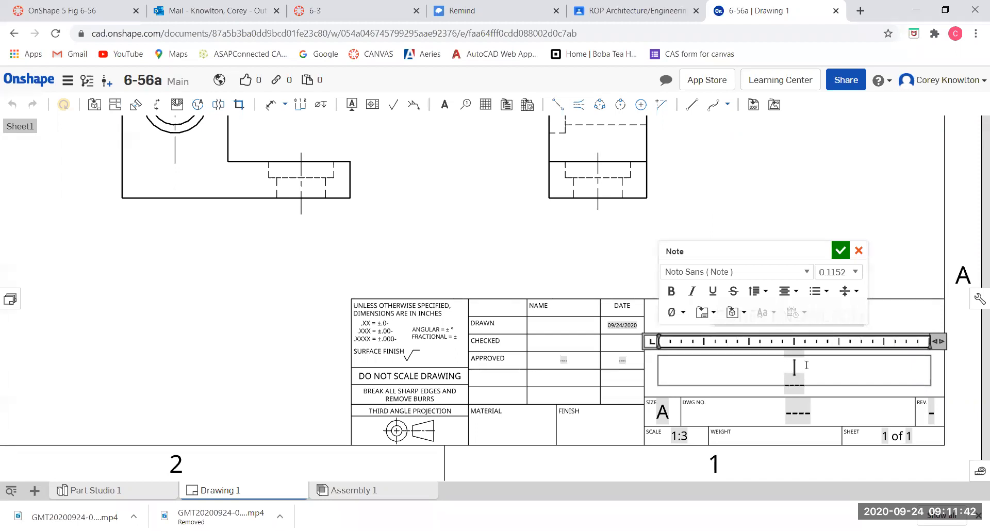
# - Enter "FIGURE 6-56" as the drawing title in the title block and accept the note
pyautogui.write('FIGURE 6-56')
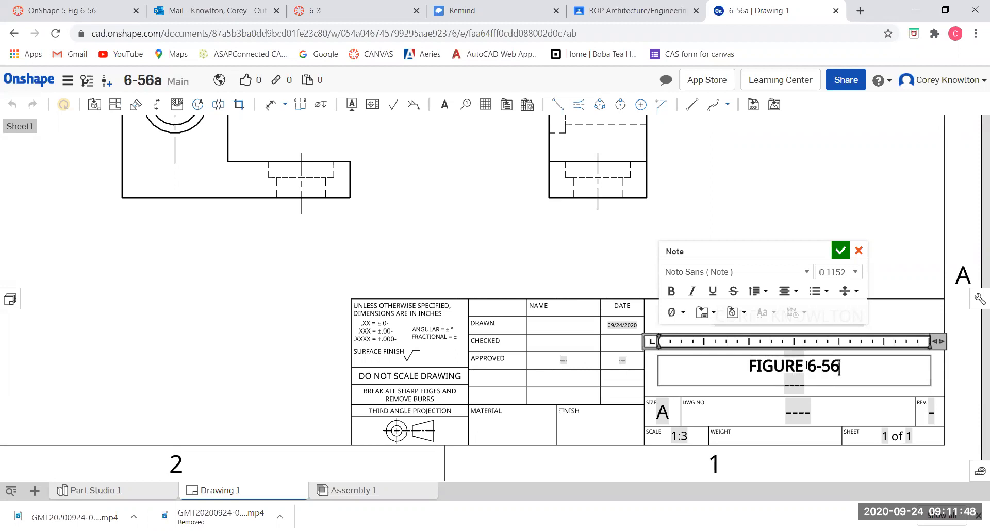
pyautogui.click(840, 250)
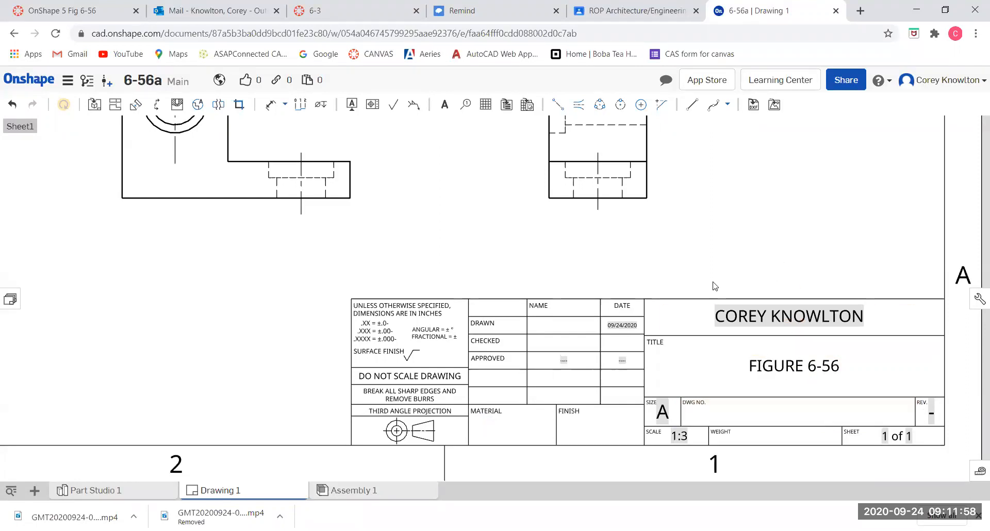
pyautogui.scroll(-2, 712, 284)
pyautogui.moveTo(727, 280); pyautogui.dragTo(727, 404, button='middle')
pyautogui.scroll(-2, 749, 317)
pyautogui.moveTo(750, 315); pyautogui.dragTo(739, 345, button='middle')
pyautogui.scroll(-1, 760, 334)
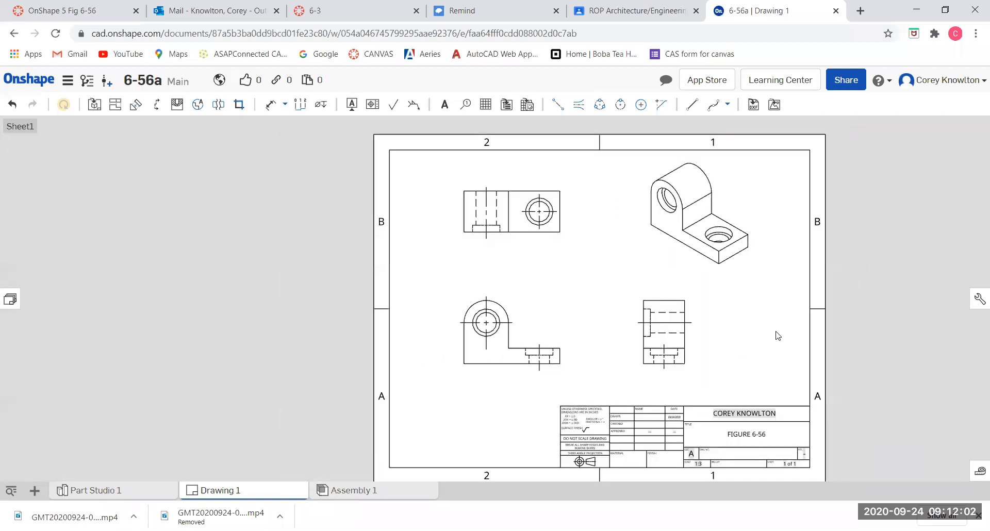